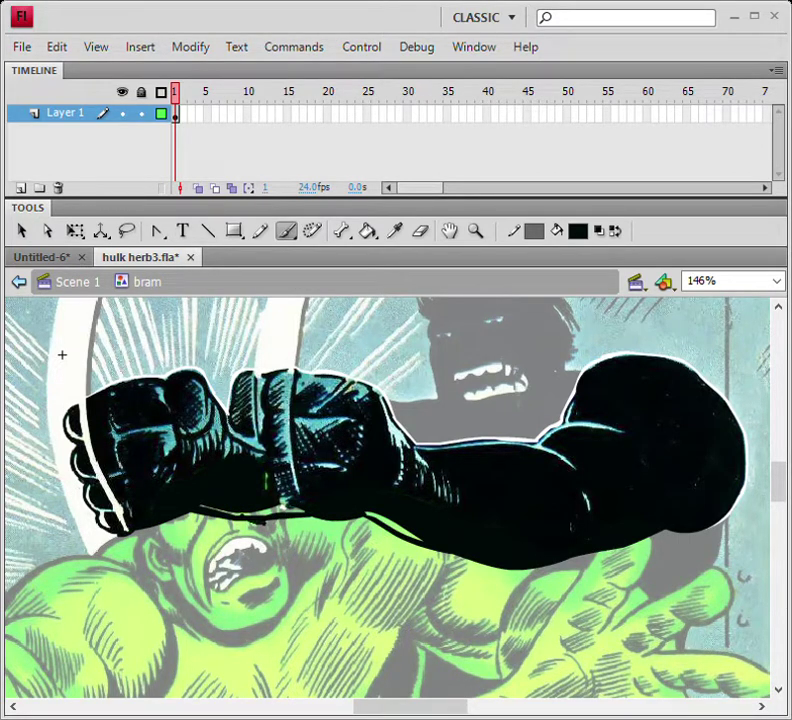
Step: Paint the gaps along the lower edge of the black forearm solid black and save the file before leaving the bram symbol
drag(340, 521, 189, 515)
drag(240, 523, 184, 515)
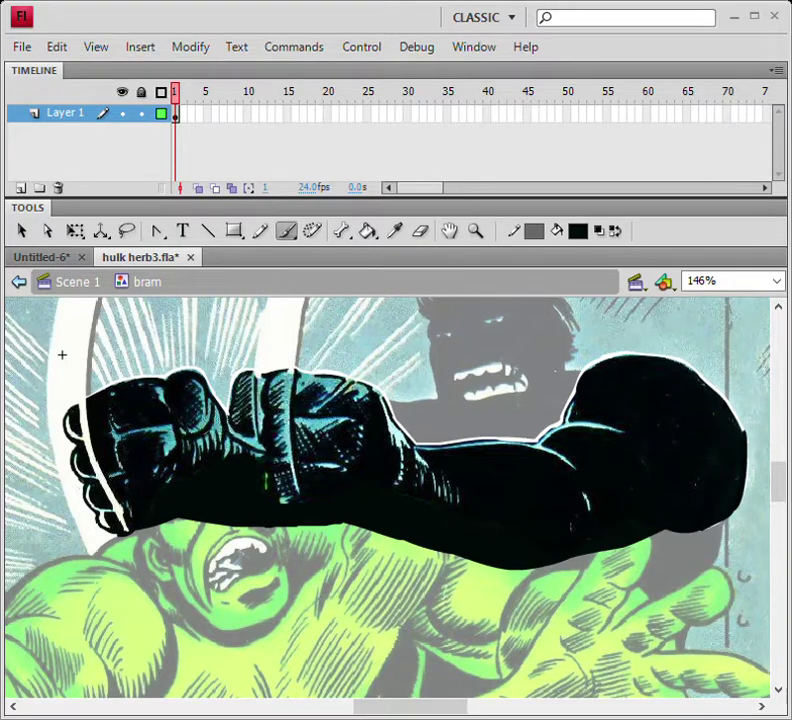
key(ctrl+s)
key(v)
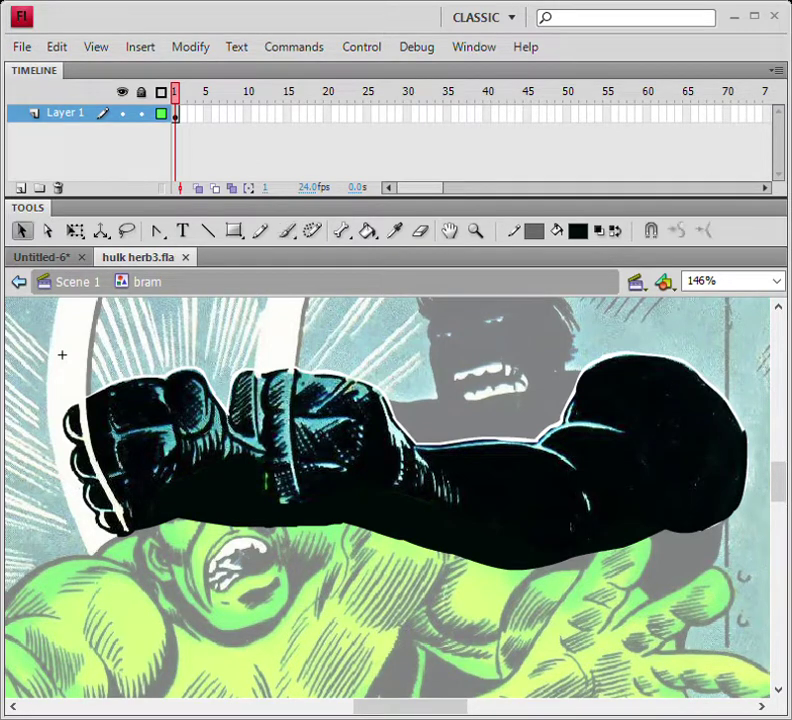
key(ctrl+e)
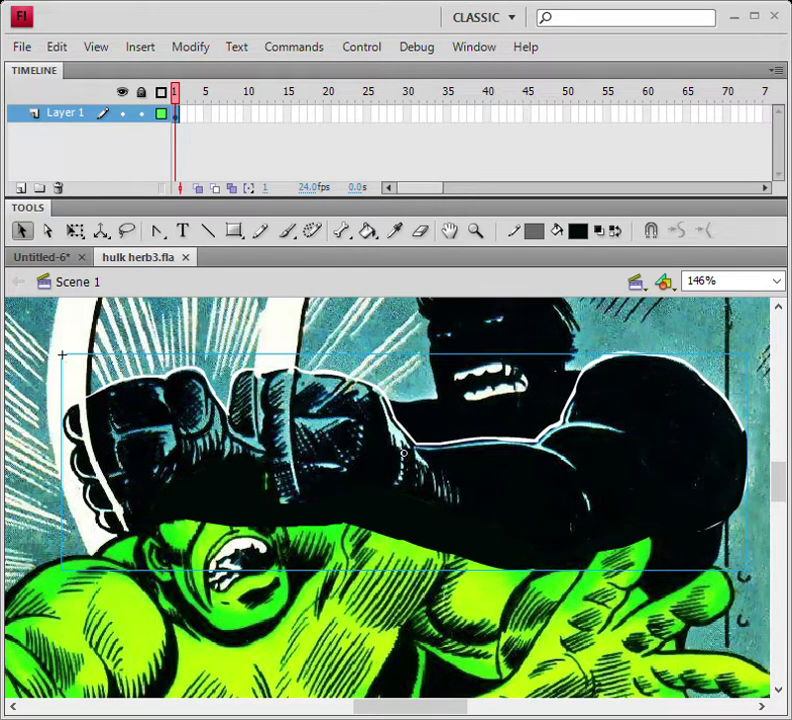
Step: Erase a thin closed outline around the green head in the background picture to separate it from the body
click(390, 590)
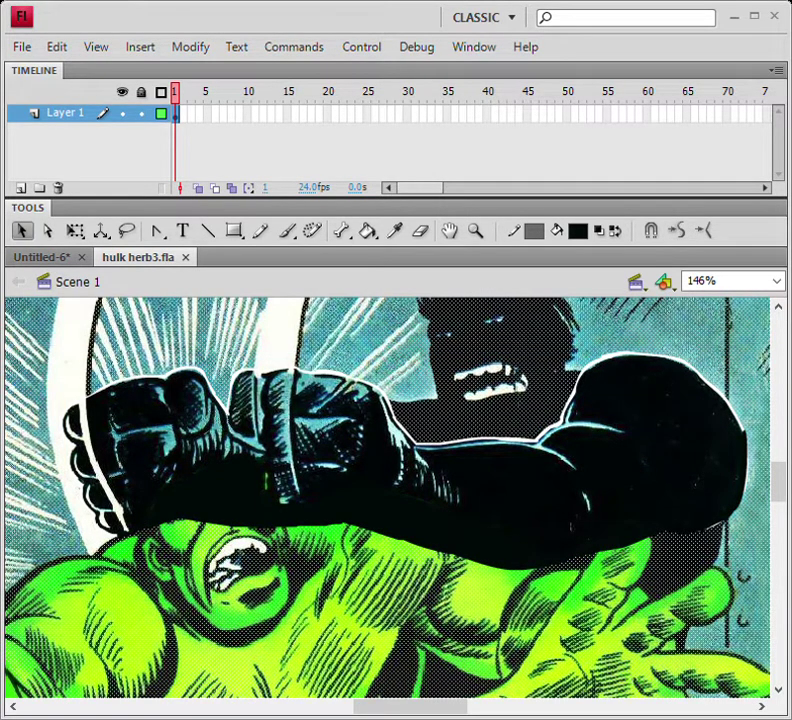
key(e)
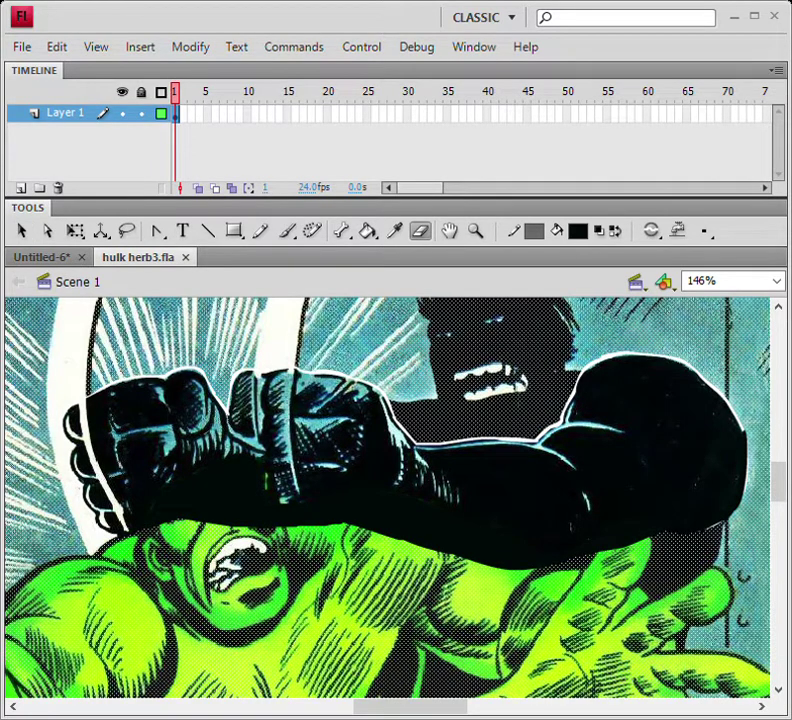
mouse_move(91, 553)
mouse_down()
mouse_move(127, 560)
mouse_move(182, 612)
mouse_move(230, 640)
mouse_move(291, 538)
mouse_up()
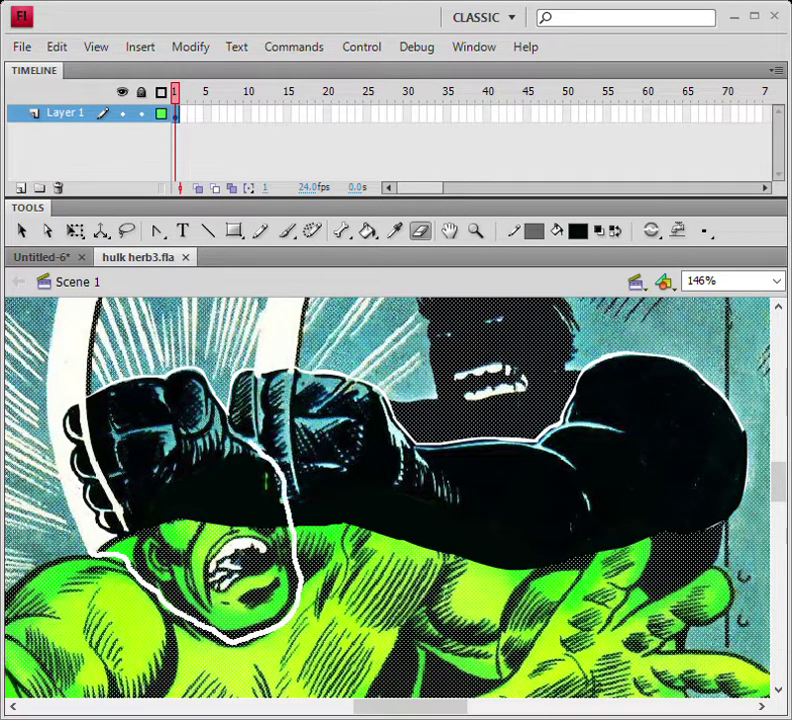
key(v)
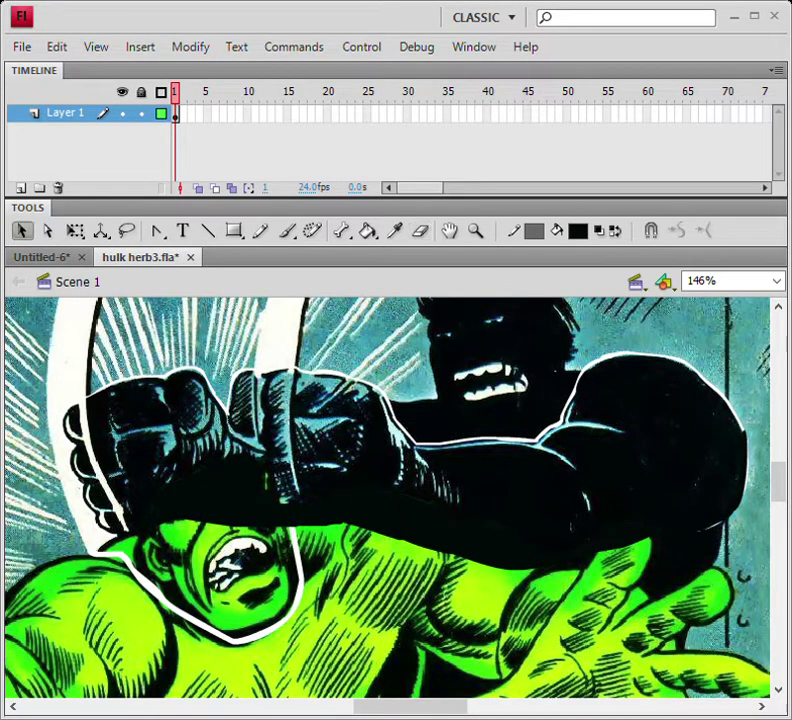
key(ctrl+a)
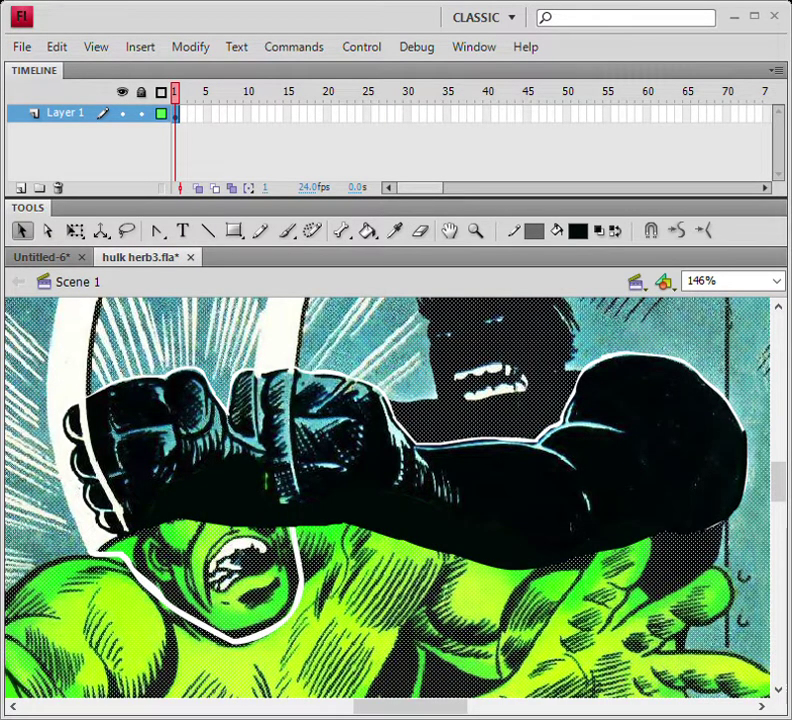
key(e)
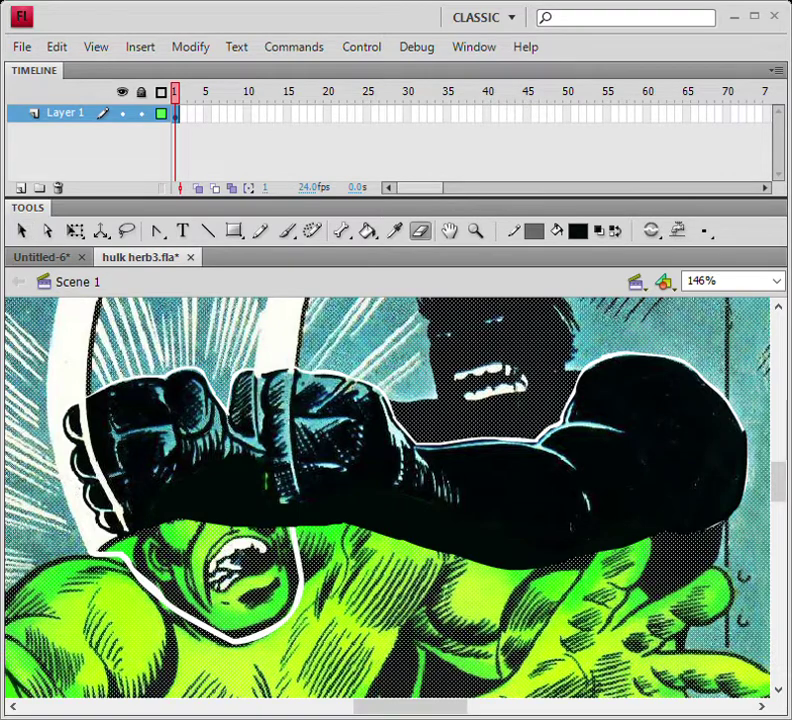
mouse_move(291, 522)
mouse_down()
mouse_move(280, 452)
mouse_move(262, 427)
mouse_move(190, 399)
mouse_move(115, 413)
mouse_move(72, 441)
mouse_up()
key(v)
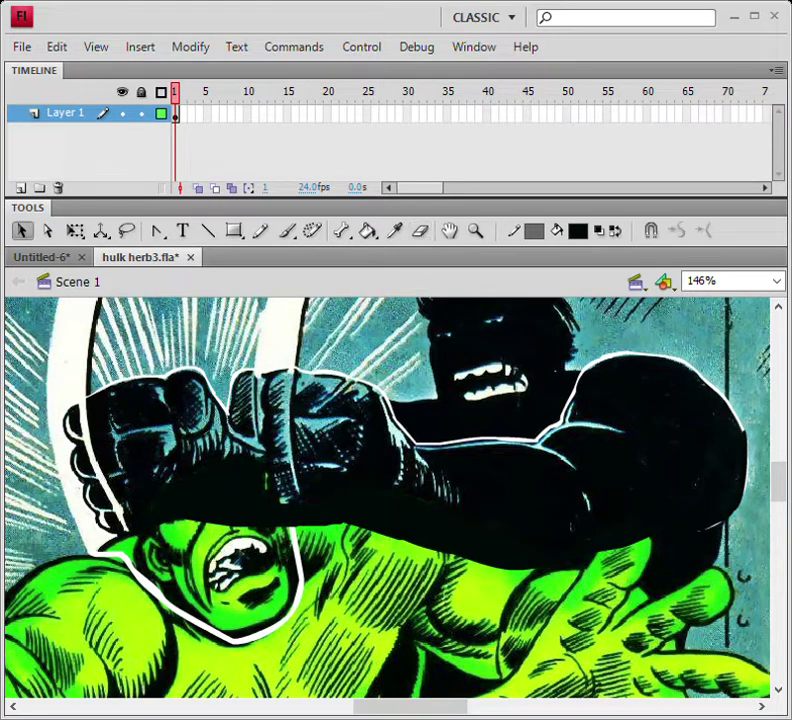
key(ctrl+a)
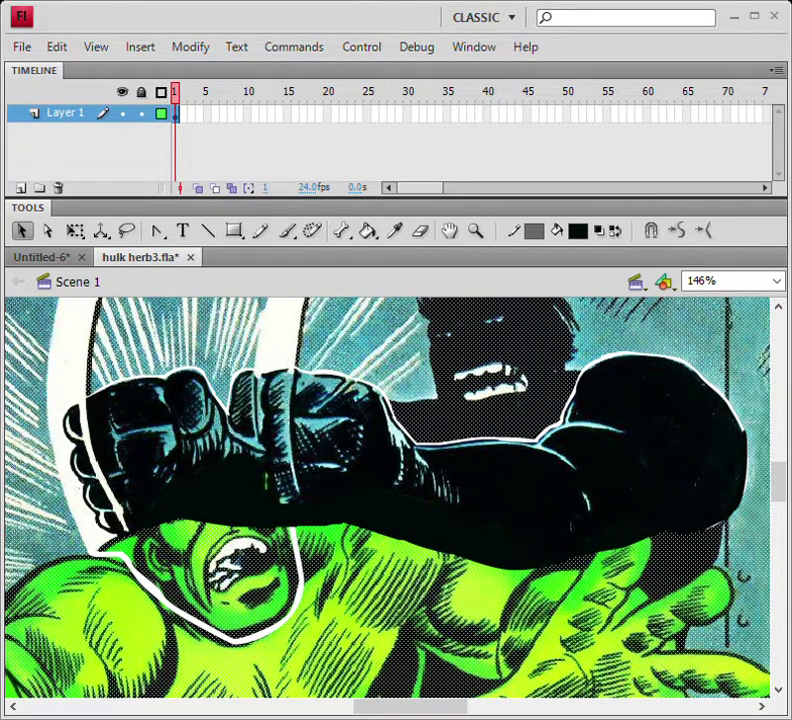
click(420, 480)
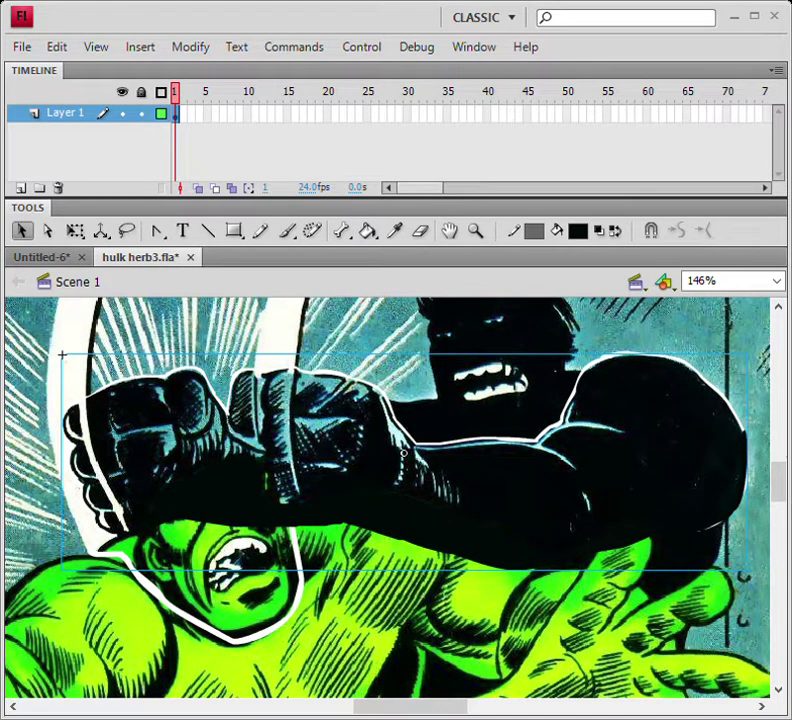
key(ctrl+shift+g)
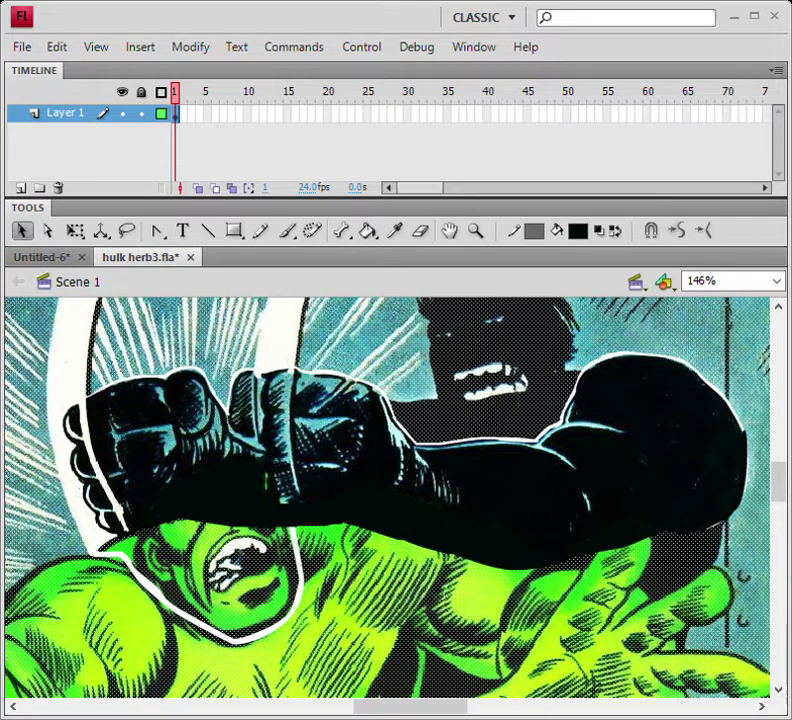
key(ctrl+z)
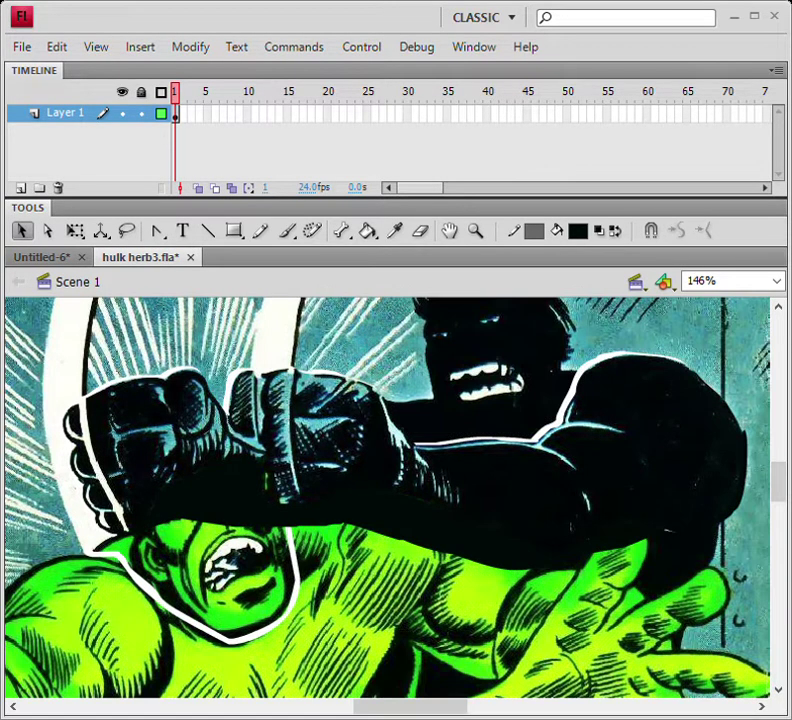
key(ctrl+a)
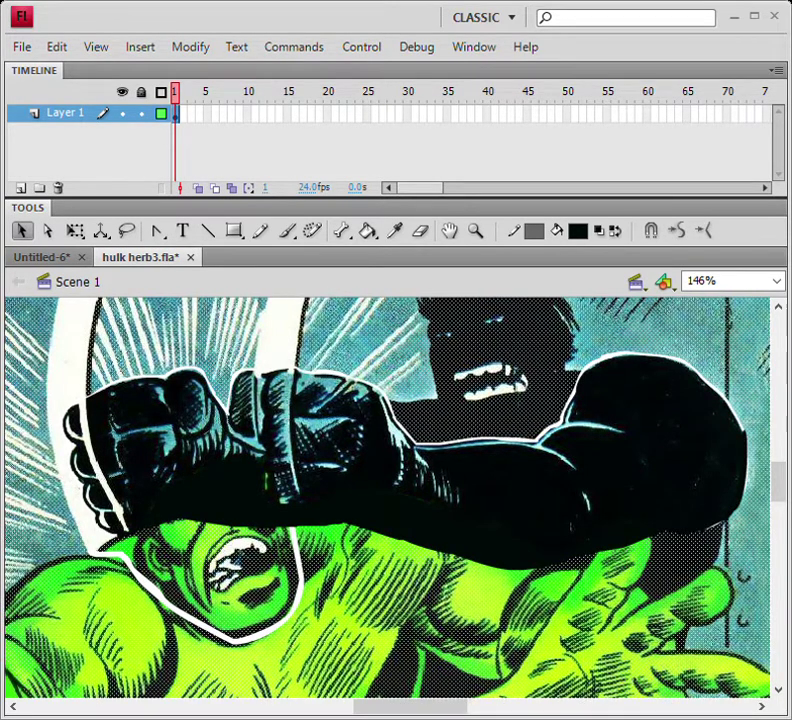
key(ctrl+shift+a)
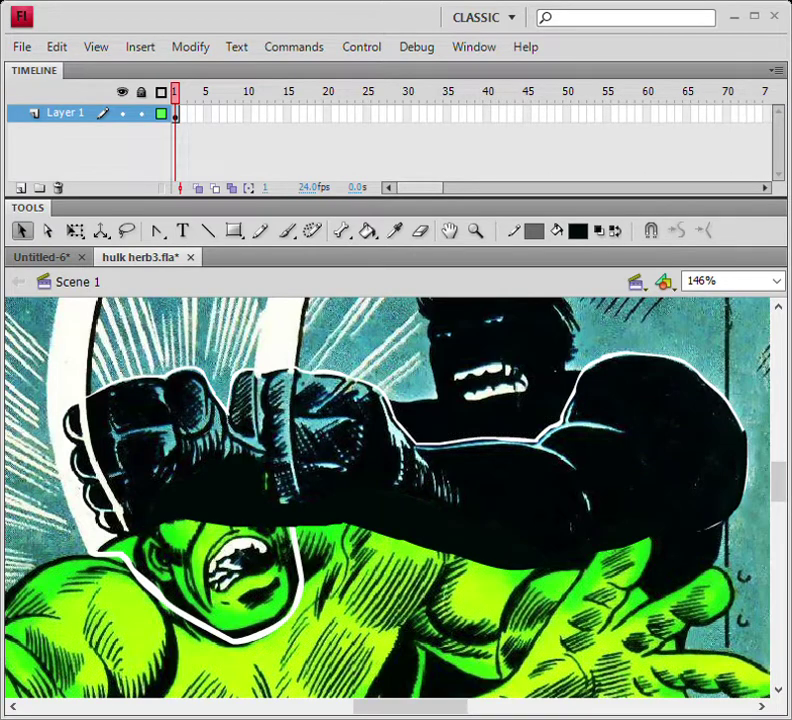
Step: Save the file and cut the black arm symbol out of the scene to uncover the whole green head
key(ctrl+s)
click(404, 453)
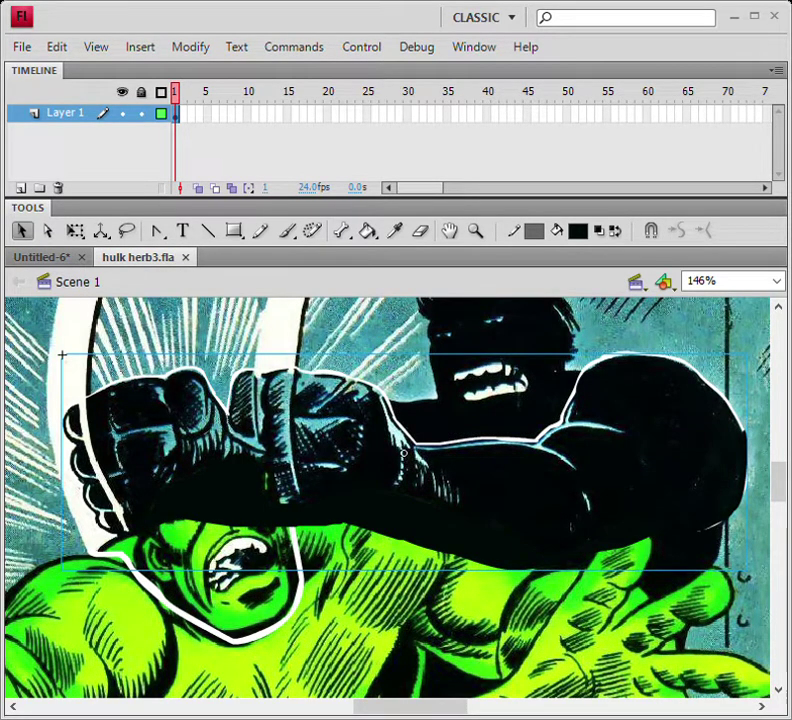
key(Delete)
key(ctrl+a)
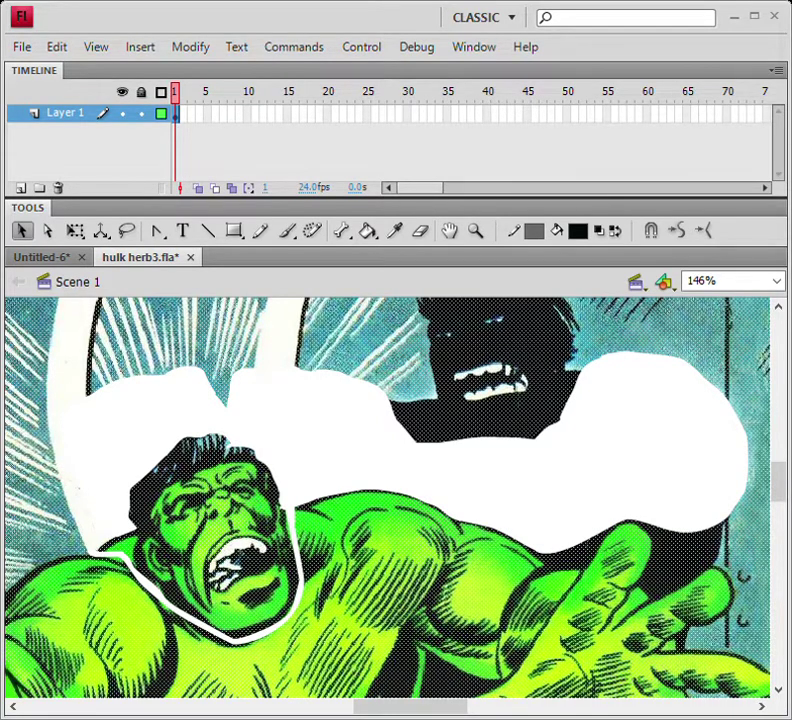
key(Escape)
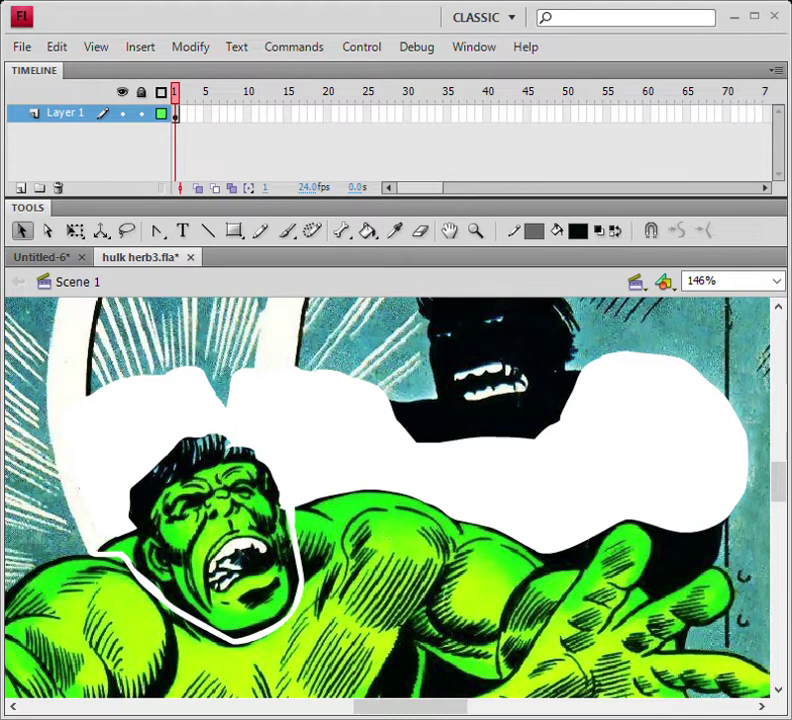
Step: Select the isolated head to check its outline, and paste the arm symbol back in its original place
key(e)
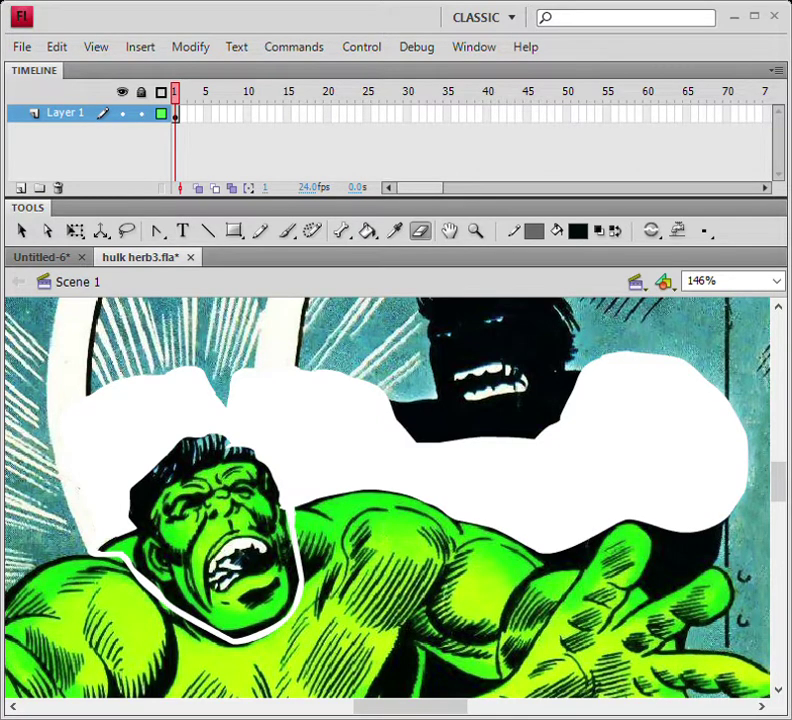
key(v)
click(222, 530)
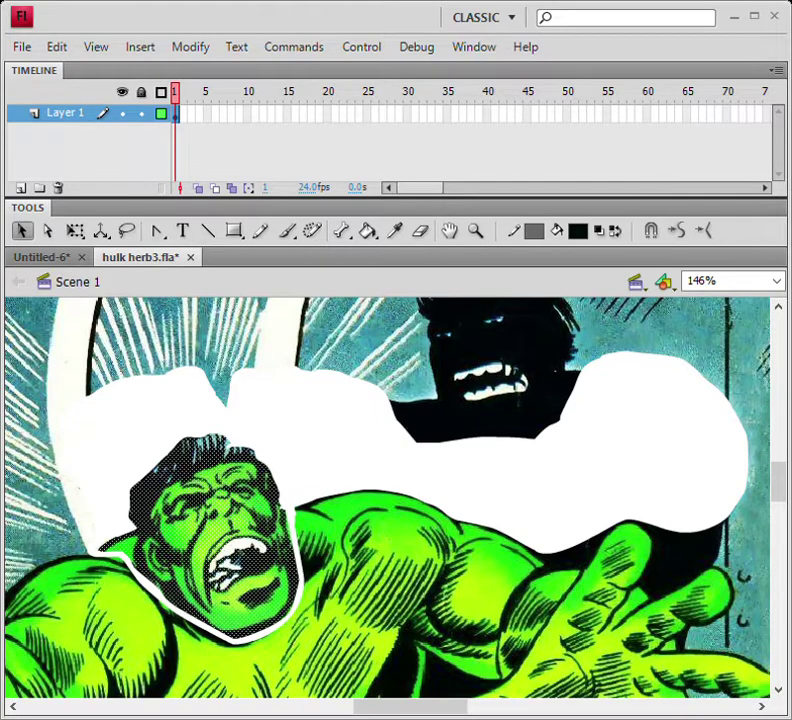
key(ctrl+v)
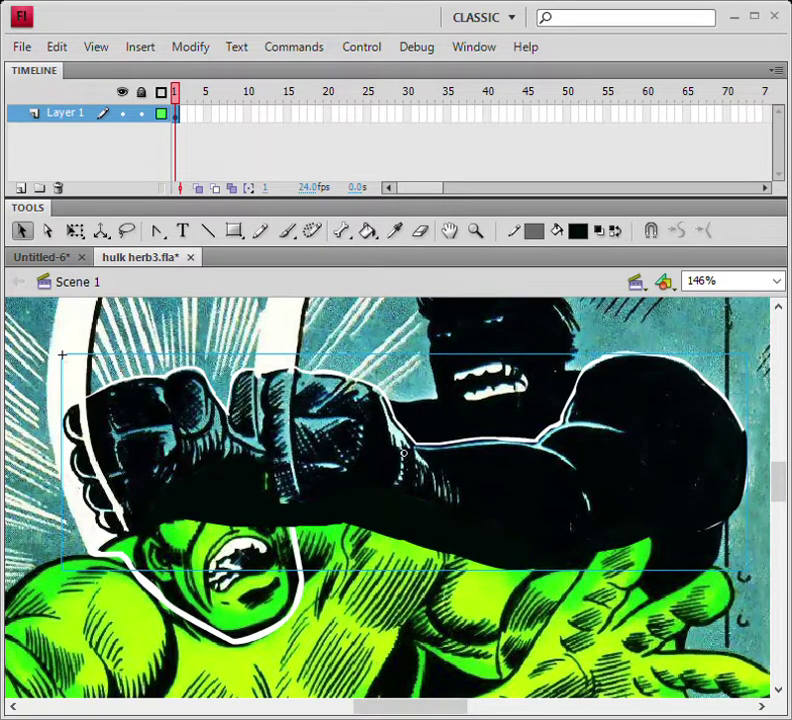
Step: Convert the isolated green head into a symbol named cab and cut it from the scene
click(198, 576)
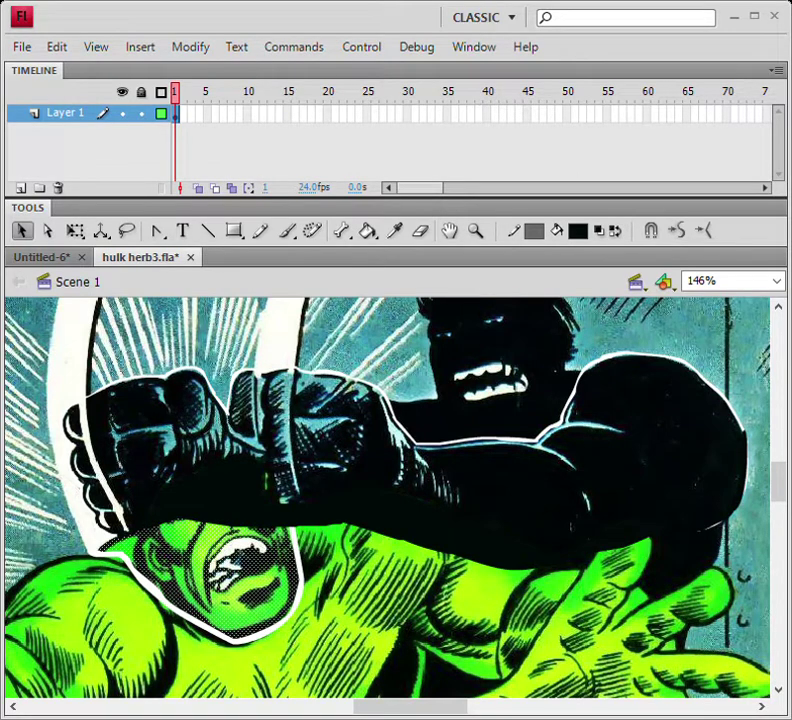
key(F8)
key(Return)
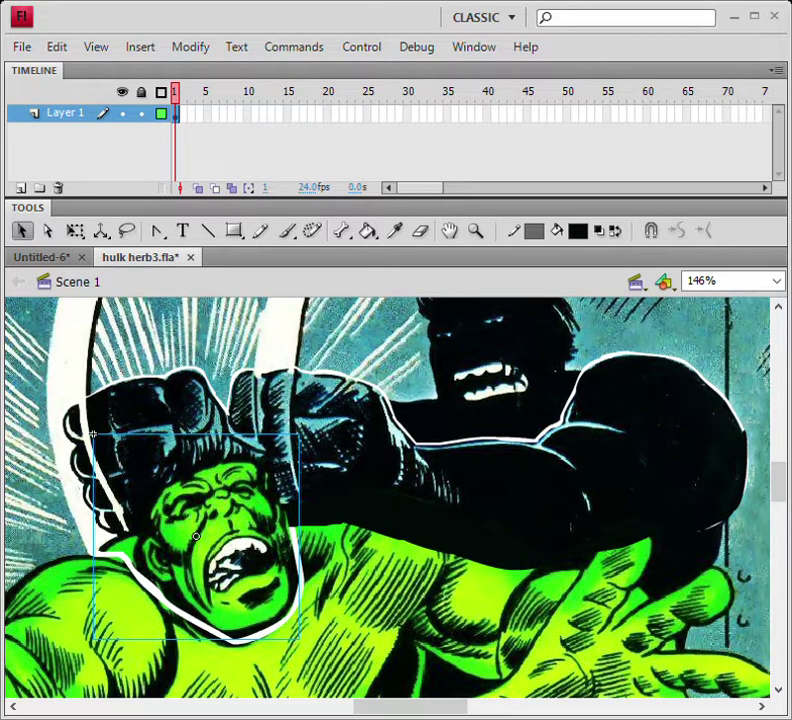
key(Delete)
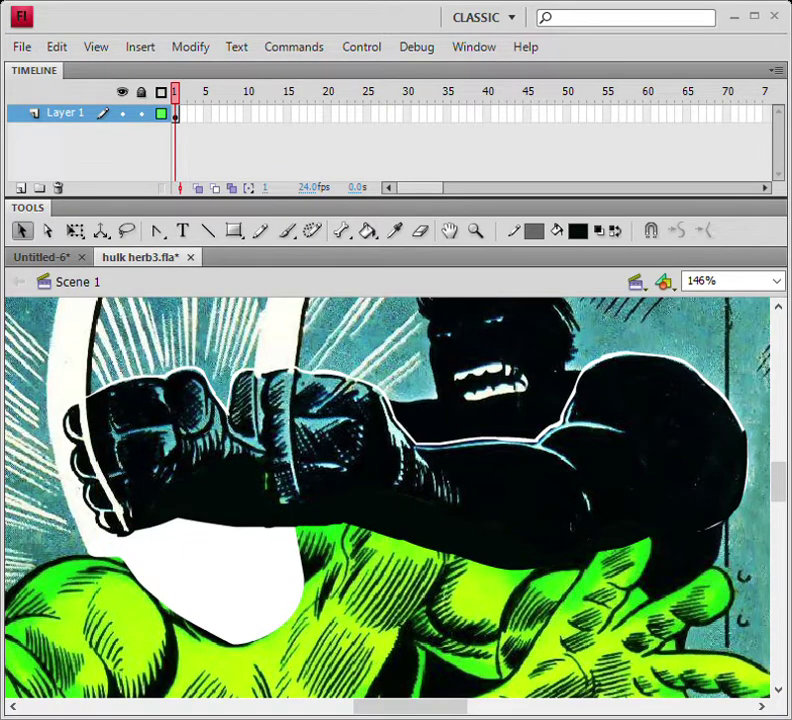
Step: Undo the edits back to before the head outline was erased, and paste the head symbol in place over the arm
key(ctrl+z)
key(ctrl+z)
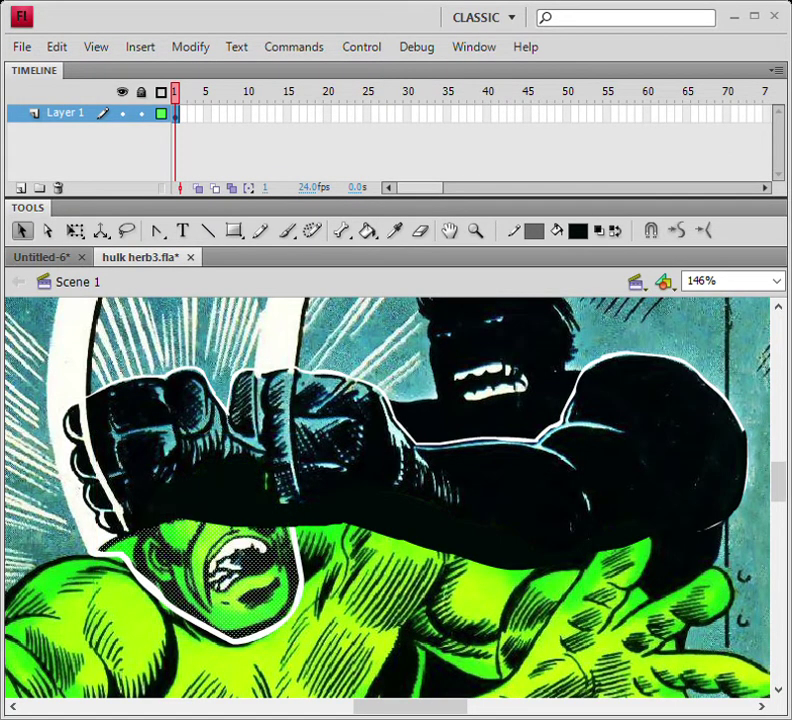
key(ctrl+z)
key(ctrl+z)
key(ctrl+z)
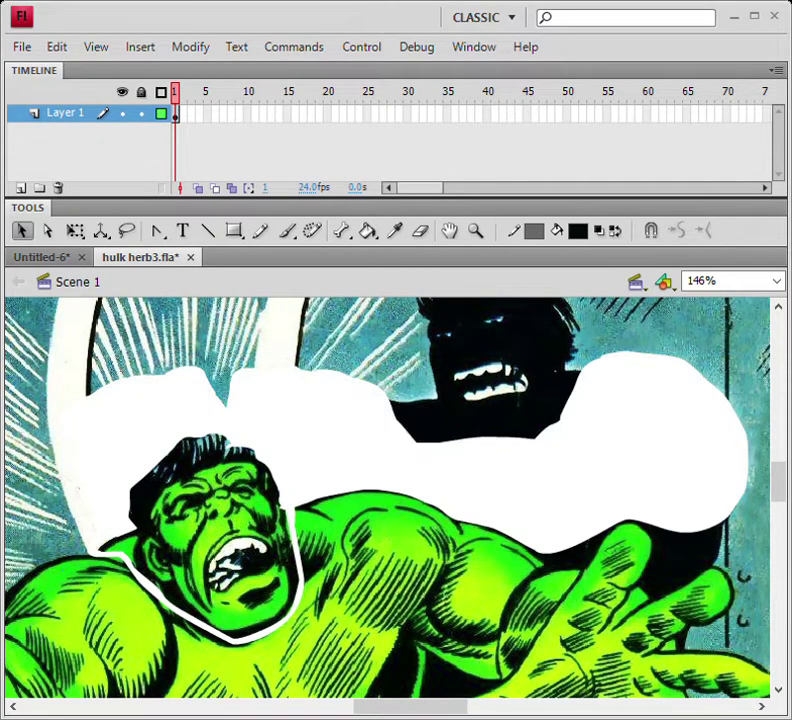
key(ctrl+a)
key(ctrl+z)
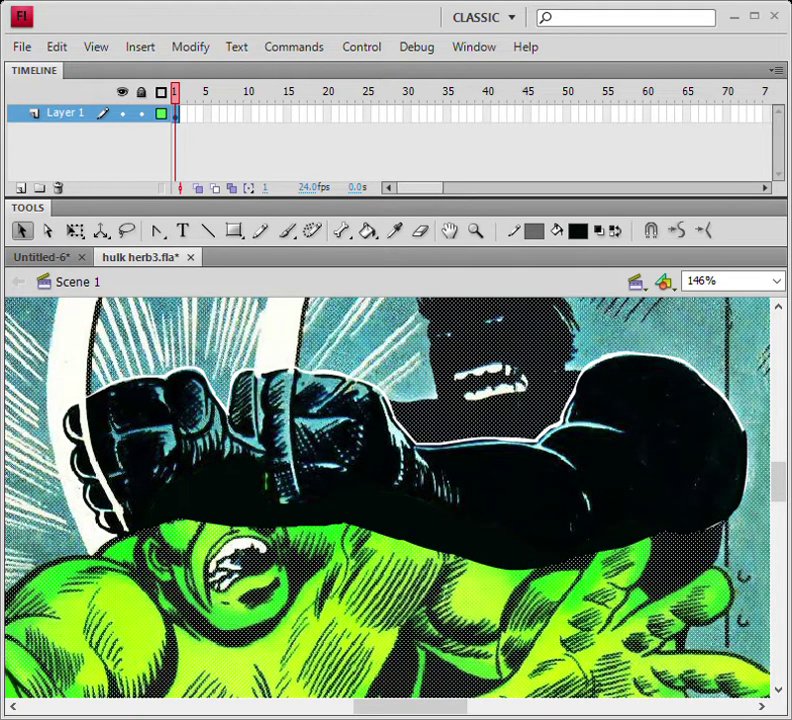
key(ctrl+shift+v)
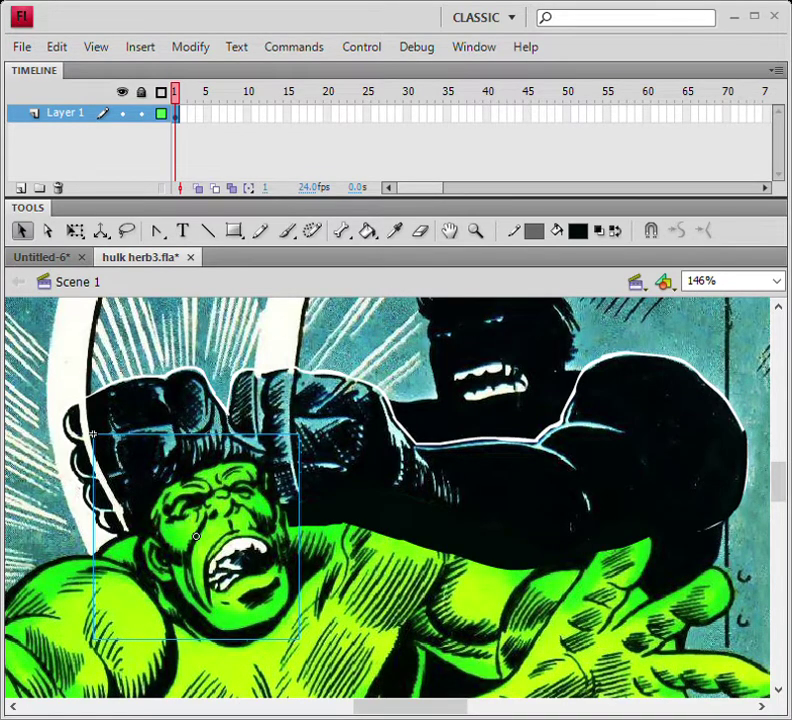
Step: Open the cab head symbol and brush in the upper edges of the shoulder, arm and raised finger using the picture as bitmap fill
double_click(215, 535)
click(93, 433)
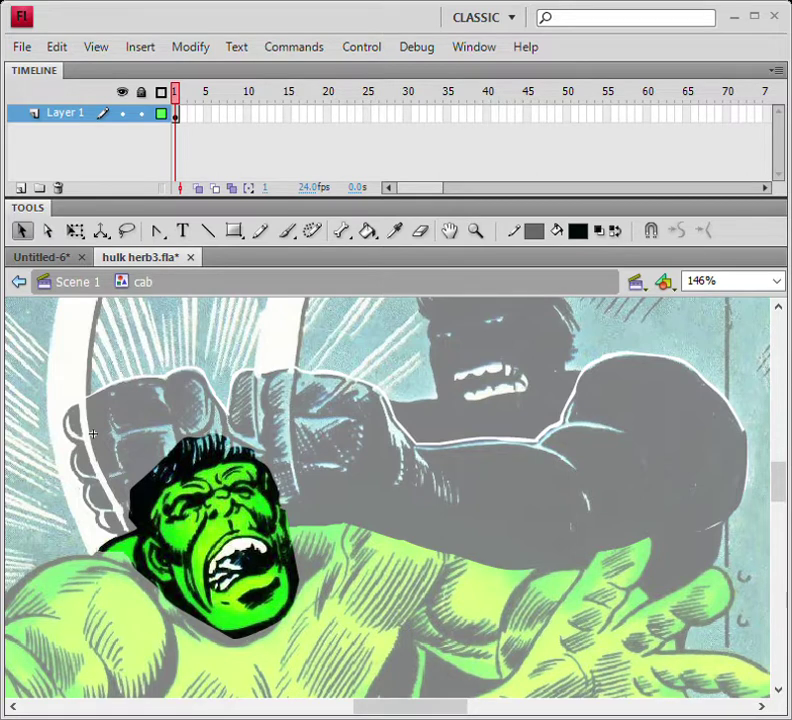
key(k)
key(b)
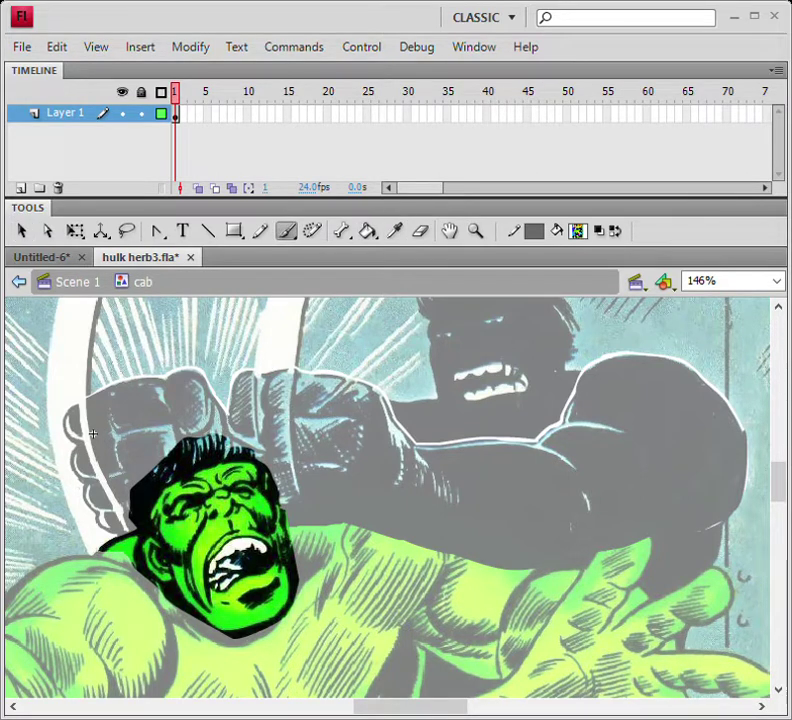
mouse_move(285, 499)
mouse_down()
mouse_move(384, 474)
mouse_move(422, 490)
mouse_up()
mouse_move(331, 490)
mouse_down()
mouse_move(446, 497)
mouse_move(453, 488)
mouse_up()
mouse_move(363, 489)
mouse_down()
mouse_move(508, 516)
mouse_move(462, 499)
mouse_move(567, 530)
mouse_up()
drag(511, 513, 561, 567)
mouse_move(524, 533)
mouse_down()
mouse_move(558, 568)
mouse_move(550, 575)
mouse_up()
mouse_move(649, 550)
mouse_down()
mouse_move(609, 536)
mouse_move(600, 559)
mouse_up()
mouse_move(626, 516)
mouse_down()
mouse_move(598, 553)
mouse_move(647, 550)
mouse_move(637, 571)
mouse_move(634, 514)
mouse_move(600, 520)
mouse_up()
drag(636, 515, 588, 575)
mouse_move(613, 537)
mouse_down()
mouse_move(567, 565)
mouse_move(522, 519)
mouse_up()
Step: Brush a closing line from the chin under the shoulder to the hand, and fill the enclosed area with the bitmap
mouse_move(284, 575)
mouse_down()
mouse_move(371, 559)
mouse_move(525, 597)
mouse_move(610, 597)
mouse_up()
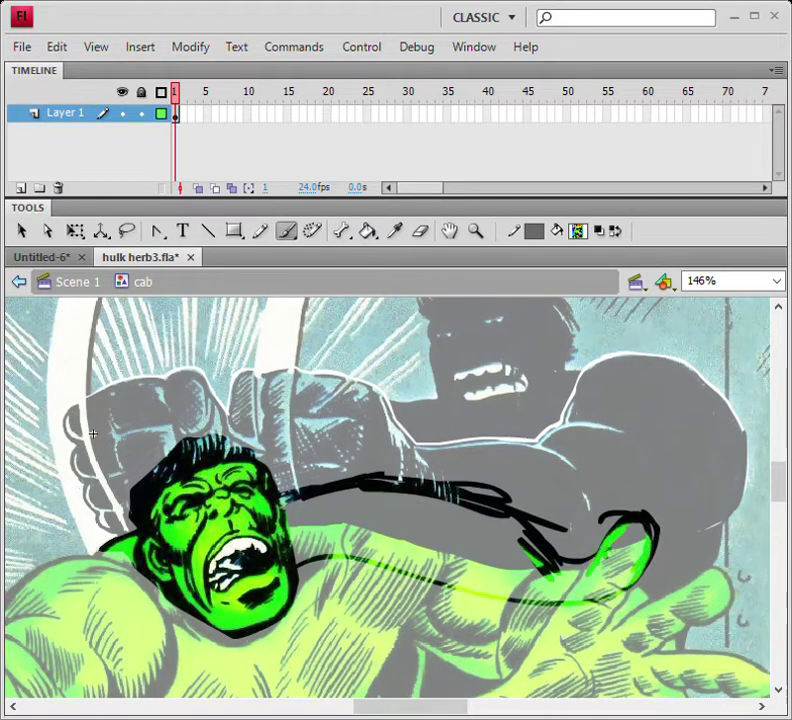
key(k)
click(450, 546)
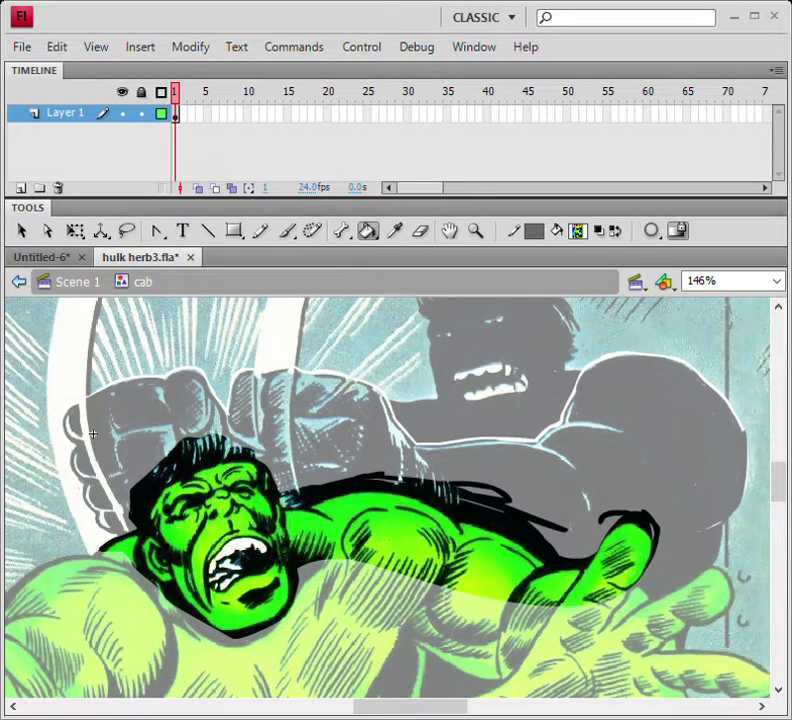
Step: Erase thin lines along the arm's upper edge and around the raised finger, and remove the stray black brush strokes outside them
key(e)
mouse_move(540, 543)
mouse_down()
mouse_move(508, 523)
mouse_move(458, 511)
mouse_move(438, 493)
mouse_move(348, 483)
mouse_up()
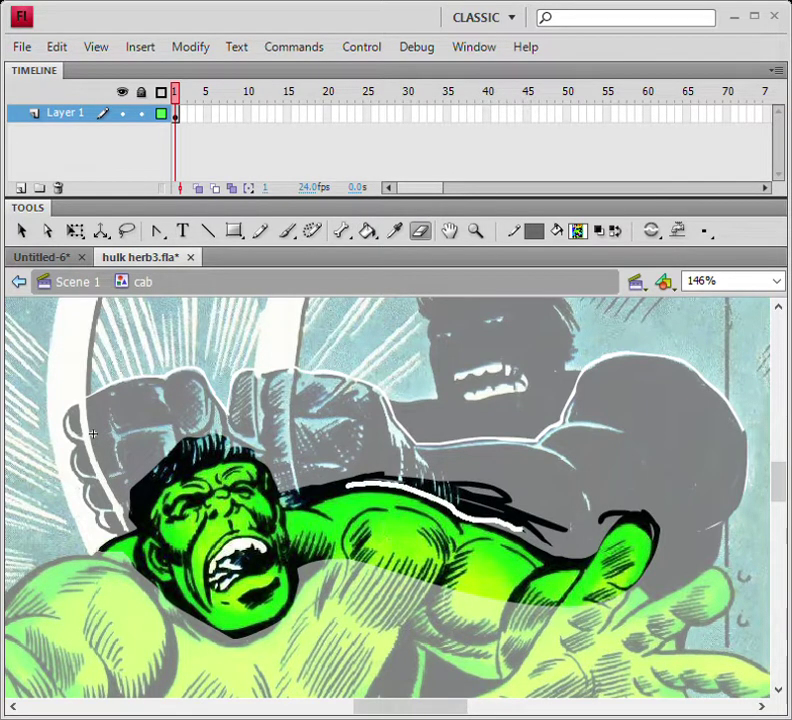
key(ctrl+z)
mouse_move(532, 540)
mouse_down()
mouse_move(578, 560)
mouse_move(604, 526)
mouse_move(624, 517)
mouse_move(646, 521)
mouse_move(661, 543)
mouse_move(650, 521)
mouse_move(611, 513)
mouse_move(645, 522)
mouse_up()
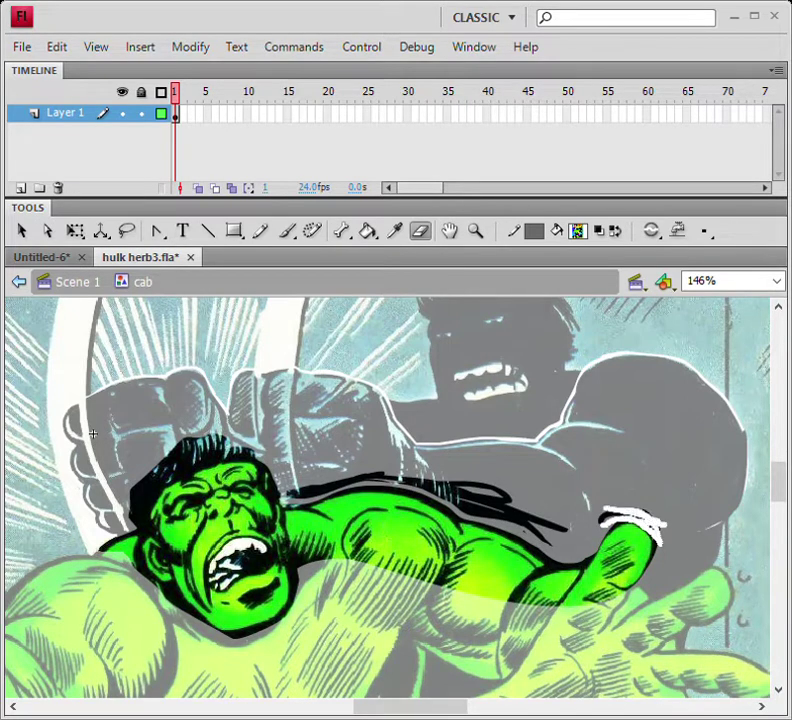
key(ctrl+z)
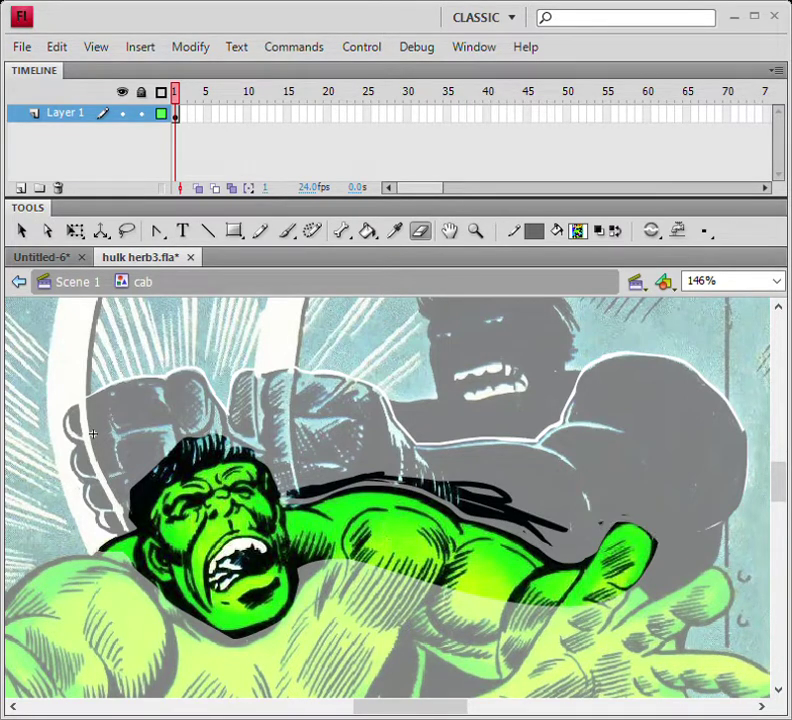
key(v)
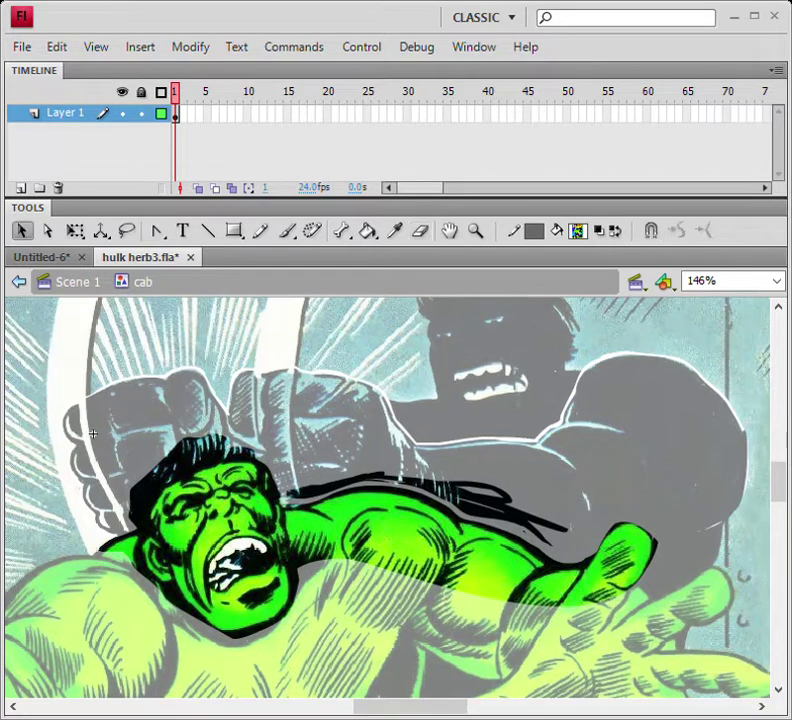
key(ctrl+z)
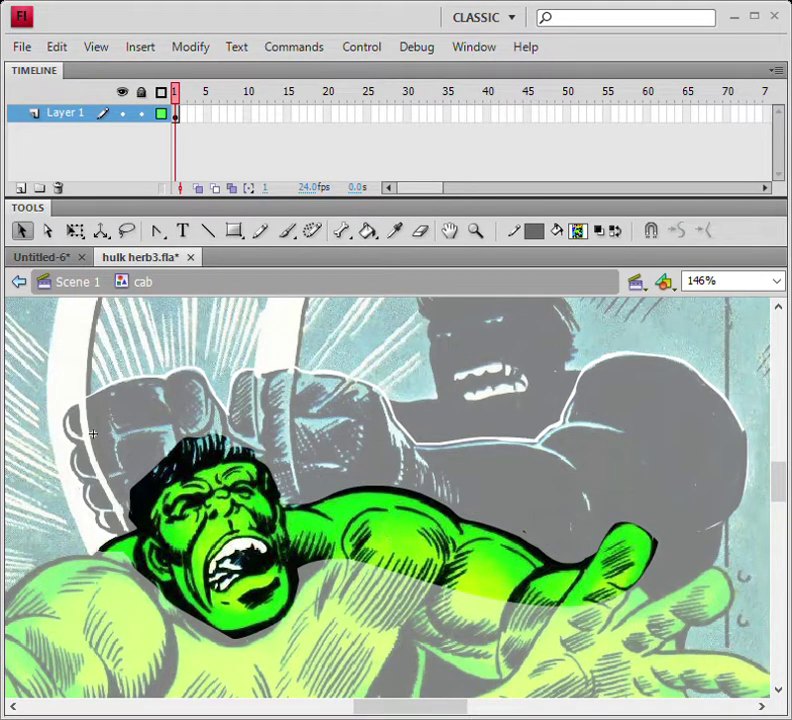
Step: Save the file and return to Scene 1 to view the picture around the head symbol
key(ctrl+s)
key(ctrl+e)
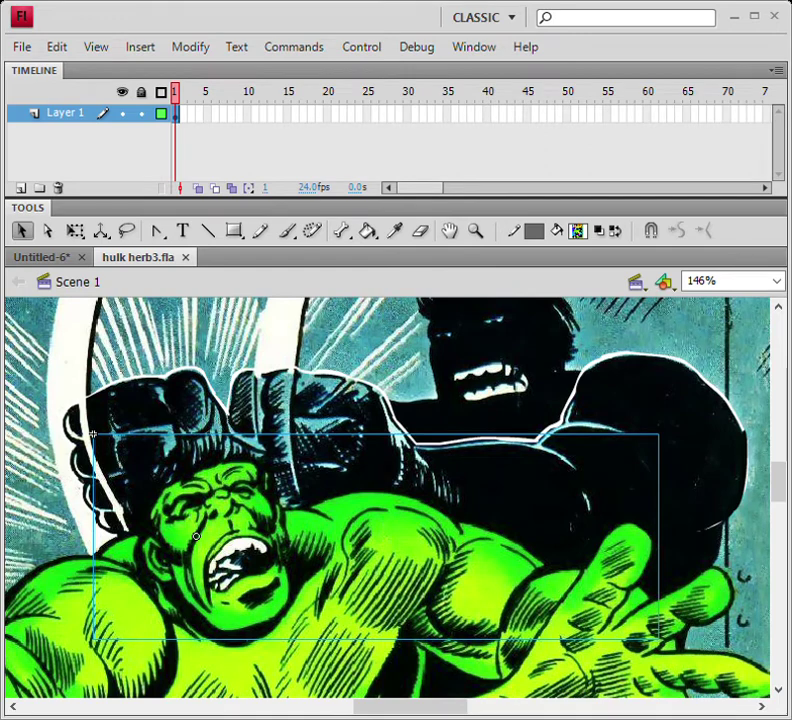
key(z)
click(255, 538)
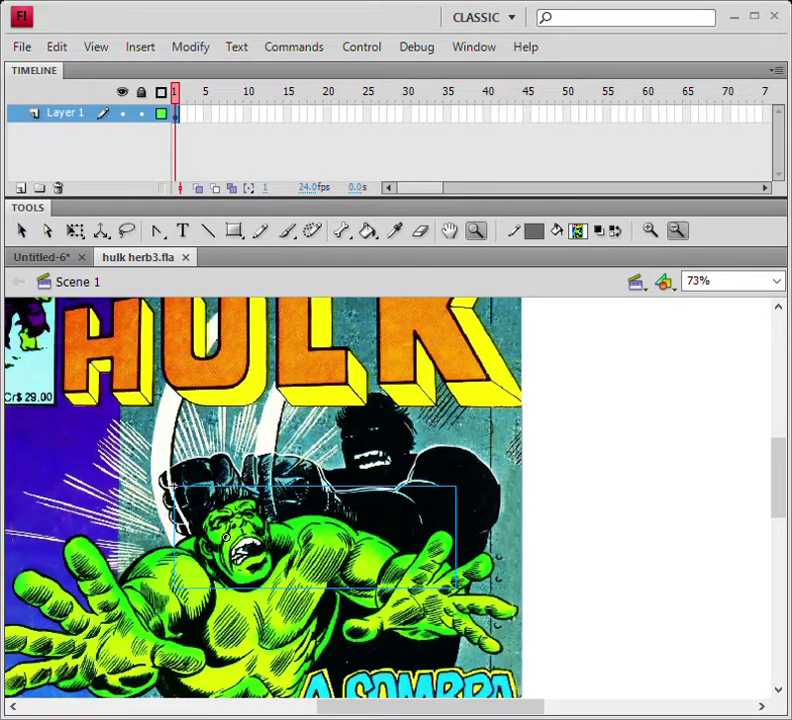
key(i)
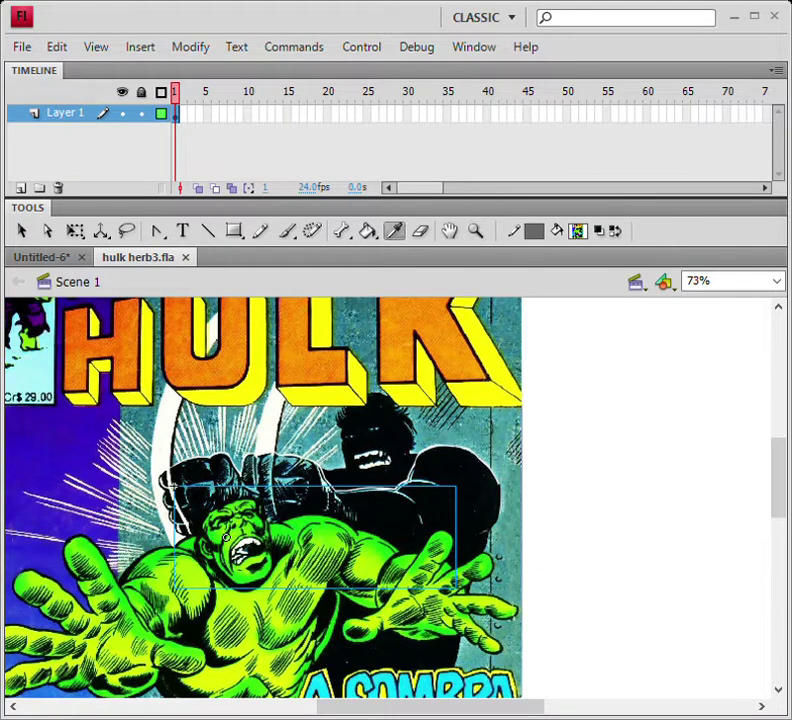
key(k)
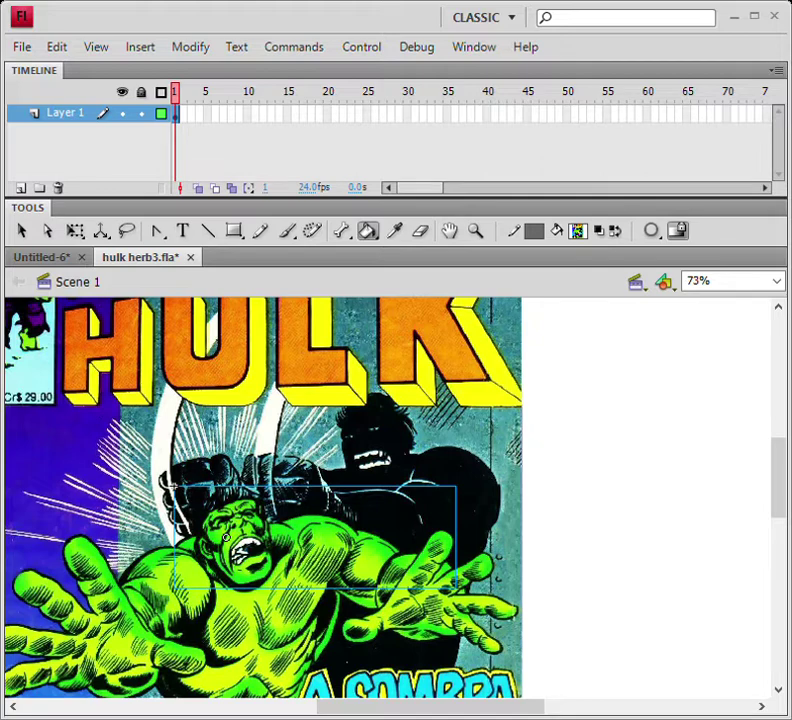
Step: Reopen the cab symbol, erase thin separating lines down both sides of the head to the jaw and shoulder, and save the file
key(v)
double_click(226, 537)
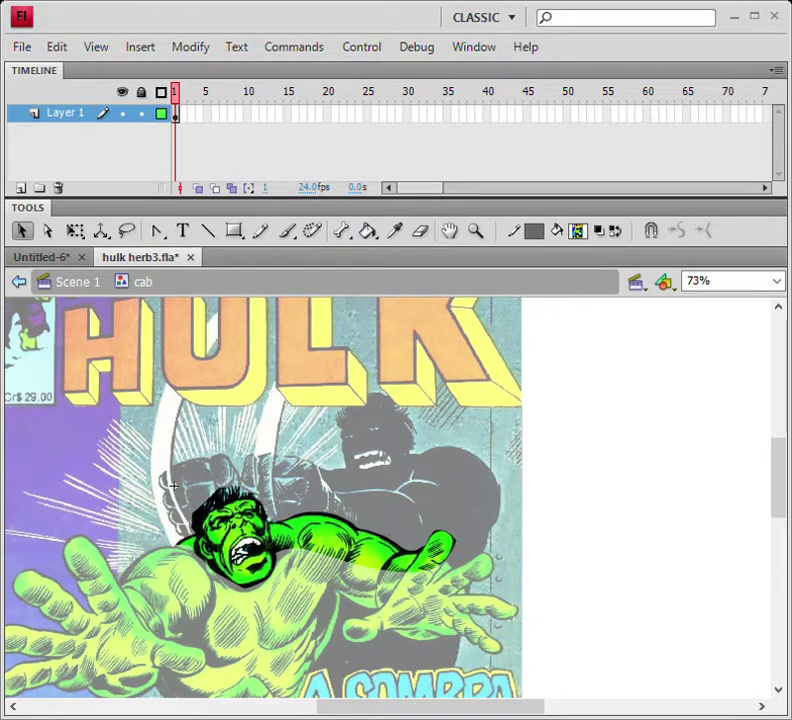
key(z)
drag(173, 486, 312, 585)
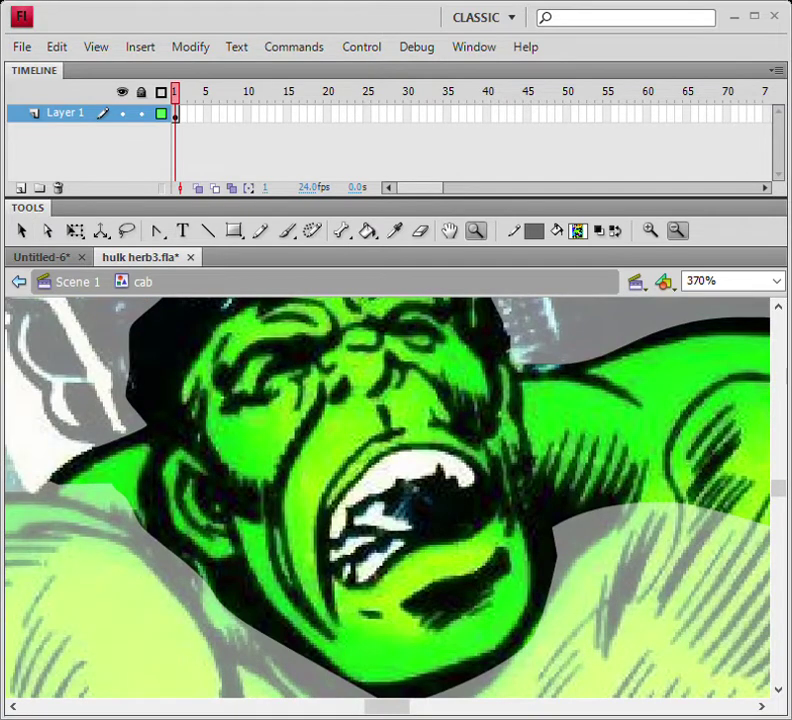
key(e)
mouse_move(137, 428)
mouse_down()
mouse_move(157, 438)
mouse_move(152, 462)
mouse_move(162, 523)
mouse_move(212, 570)
mouse_move(231, 569)
mouse_move(330, 665)
mouse_up()
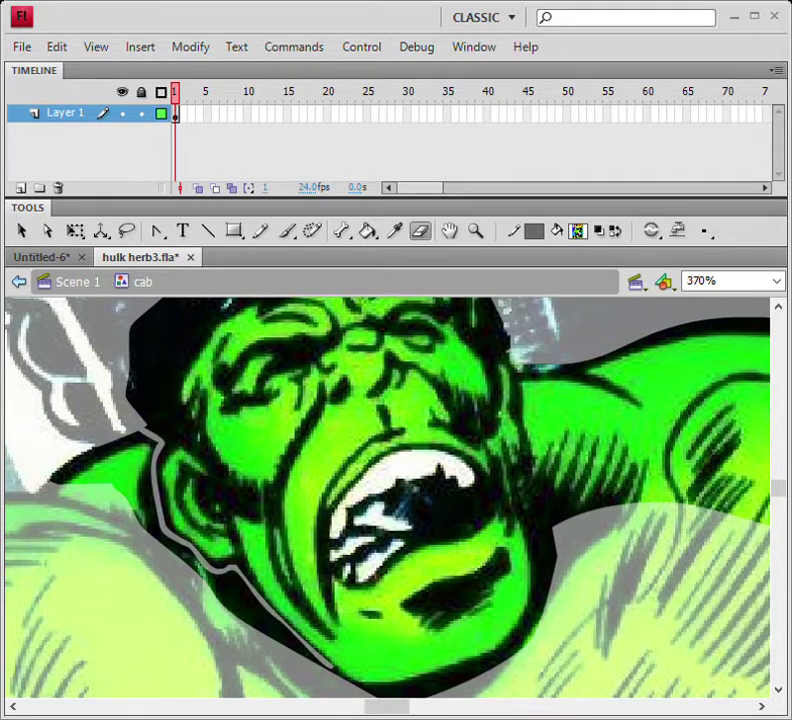
mouse_move(515, 362)
mouse_down()
mouse_move(522, 412)
mouse_move(560, 541)
mouse_up()
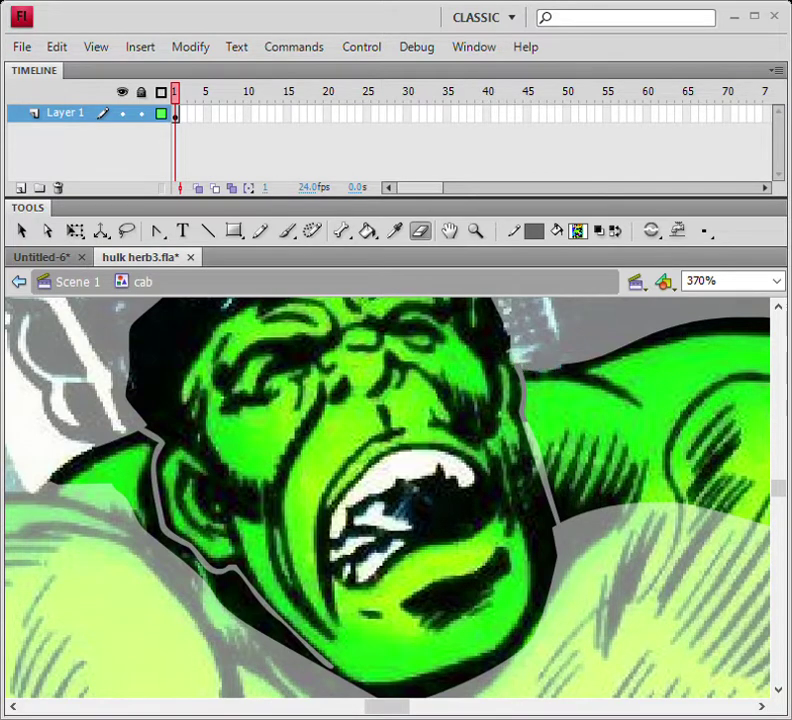
key(ctrl+s)
Step: Select the separated head shape in the cab symbol and cut it from Layer 1
key(z)
click(455, 460)
alt+click(177, 361)
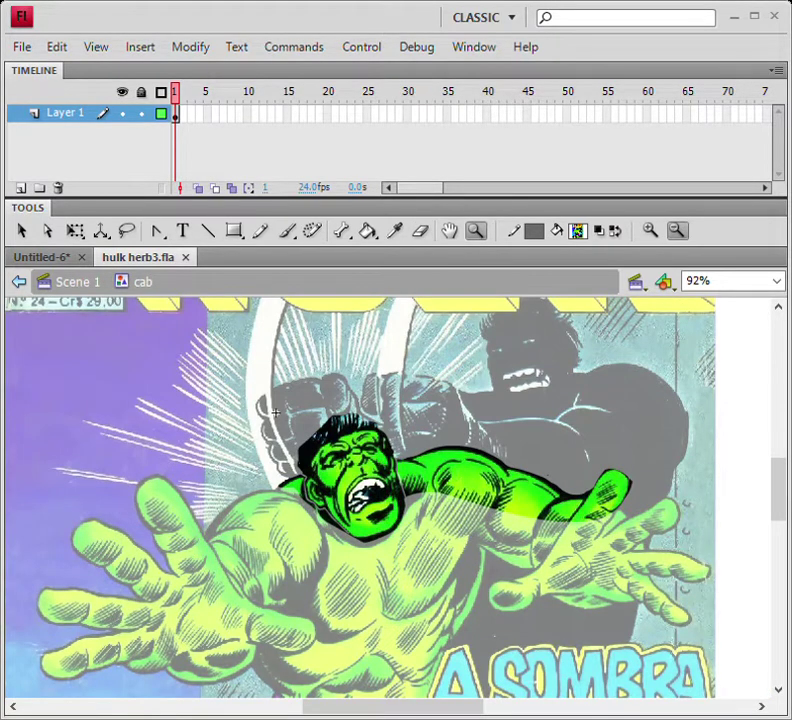
key(ctrl+a)
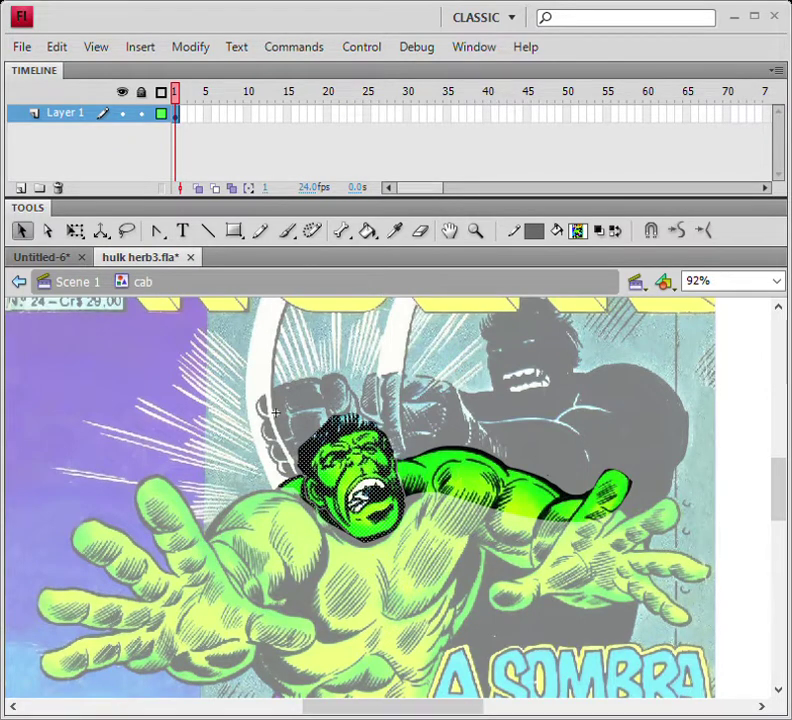
key(Delete)
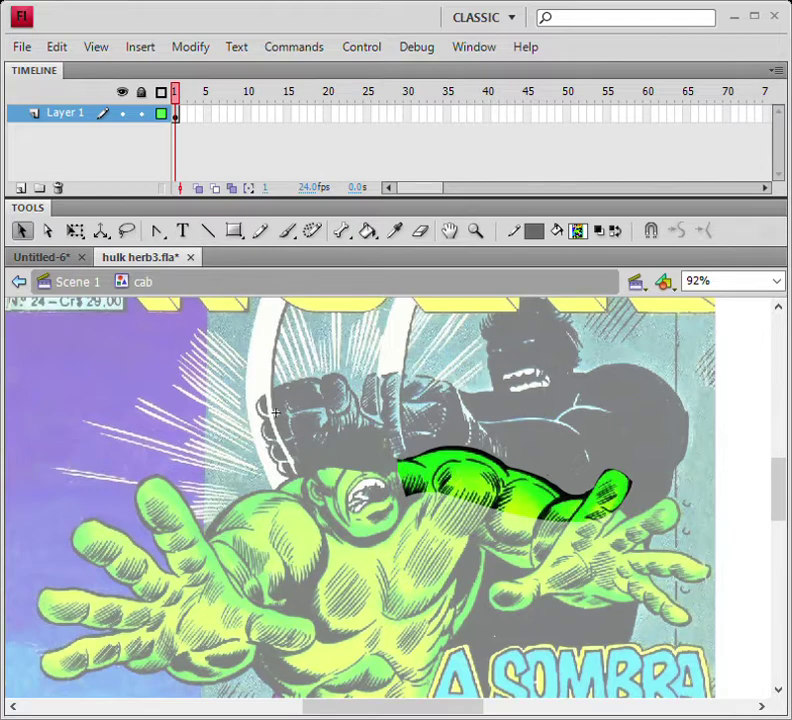
Step: Extend Layer 1 of the cab symbol to frame 66
click(183, 114)
drag(183, 114, 695, 113)
key(F5)
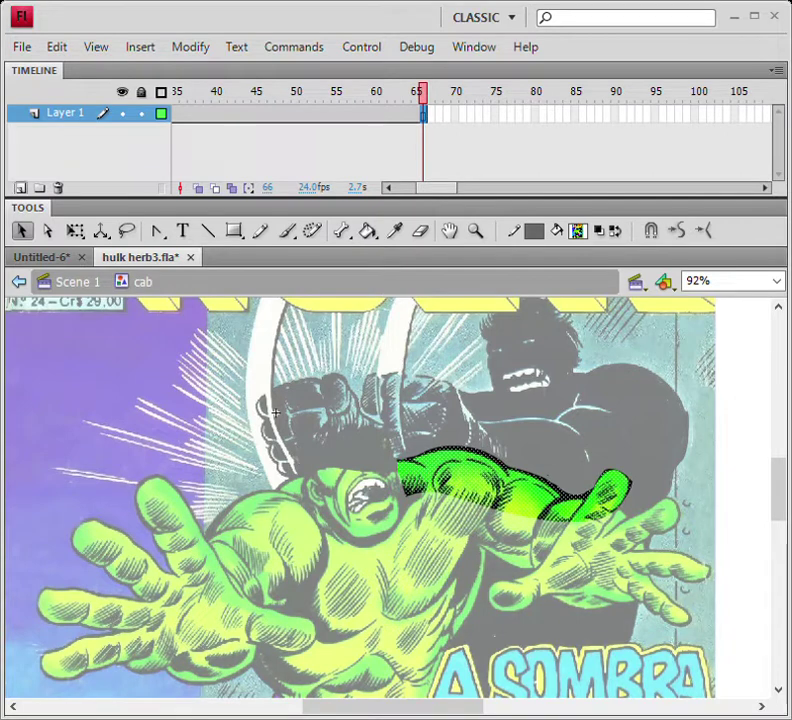
Step: Add a new layer above Layer 1, paste the head in place on it, and save the file
click(20, 188)
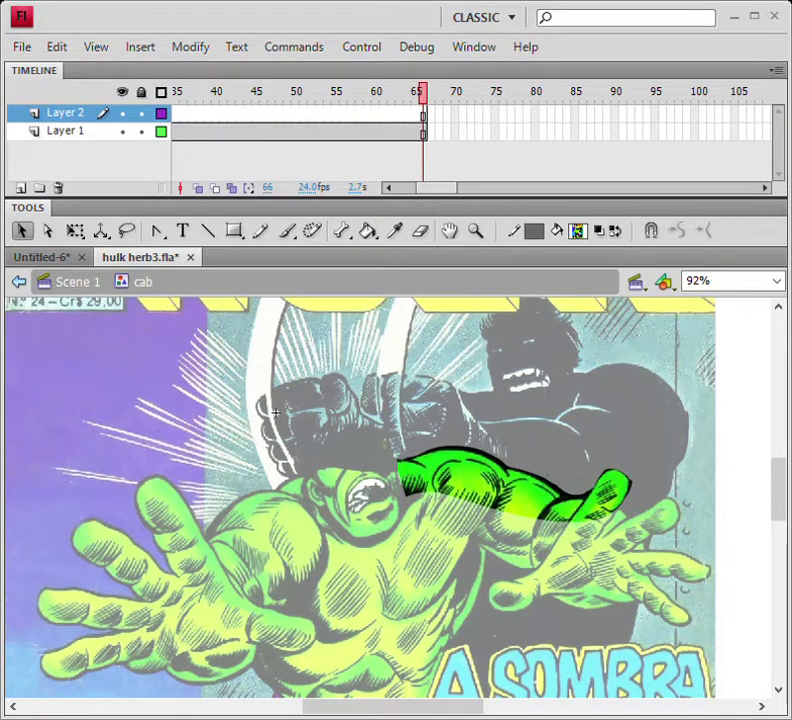
key(ctrl+v)
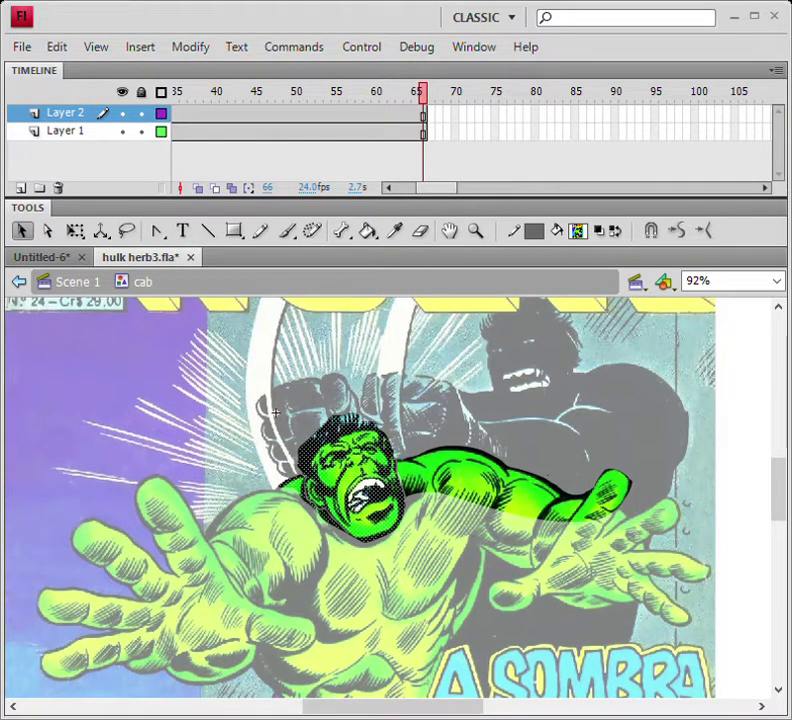
key(ctrl+s)
drag(436, 188, 416, 188)
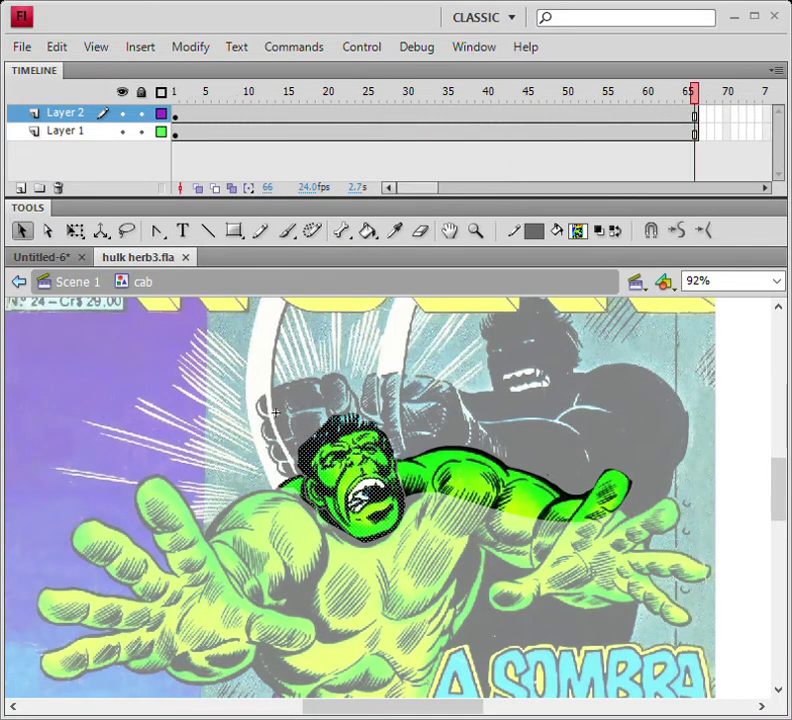
click(275, 412)
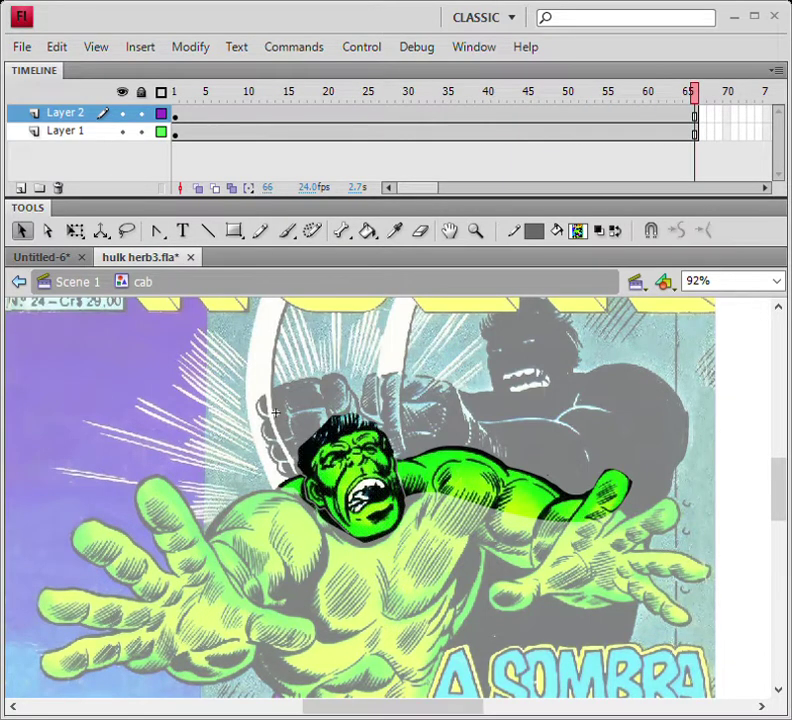
Step: On Layer 1, brush and fill the shoulder area behind the head with the picture's bitmap fill, and save the file
click(66, 131)
key(ctrl+shift+a)
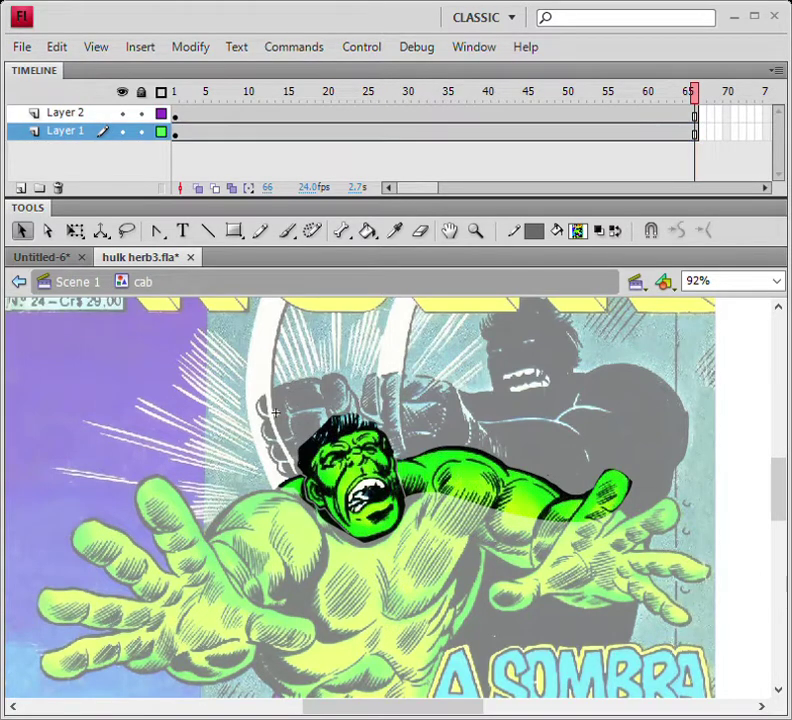
key(i)
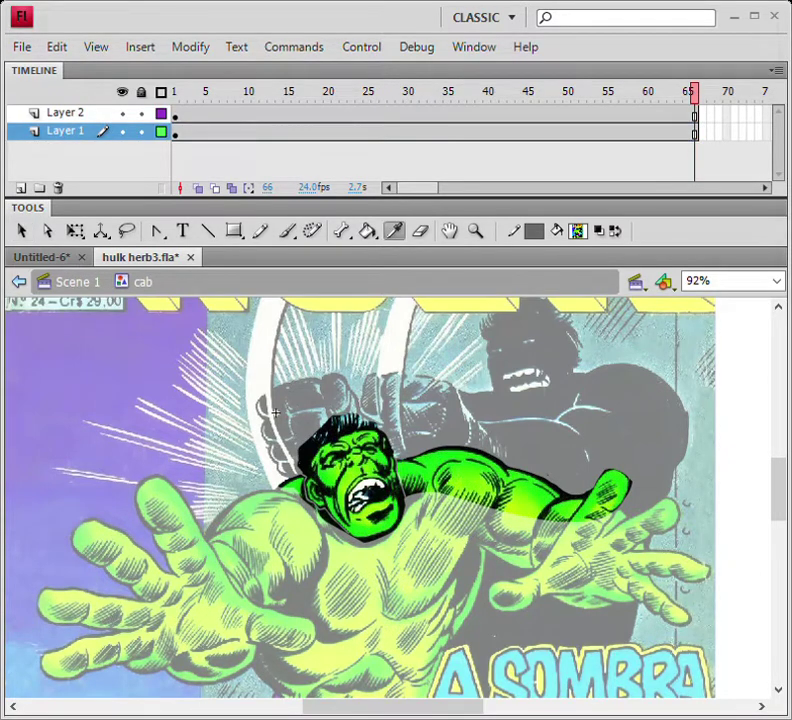
key(k)
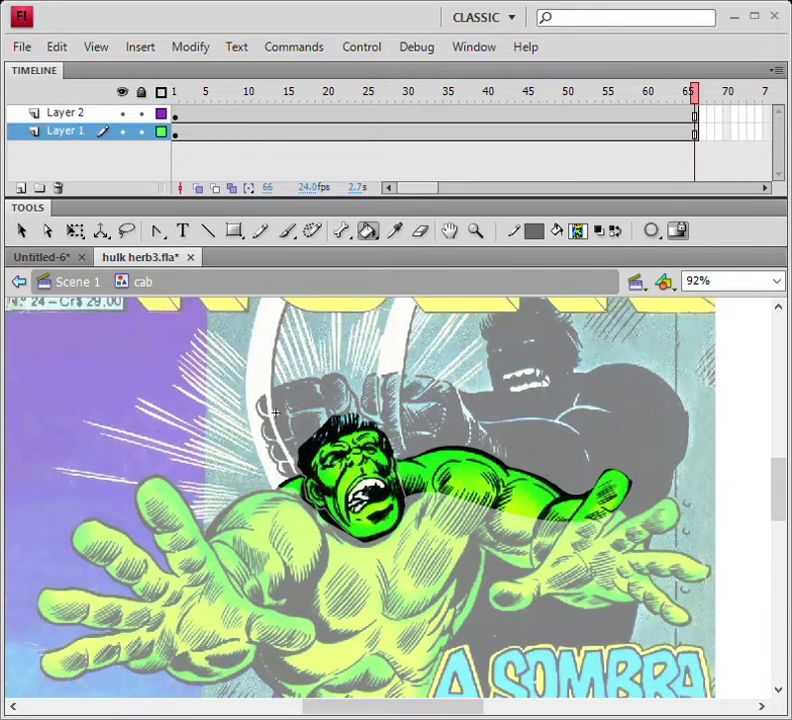
key(b)
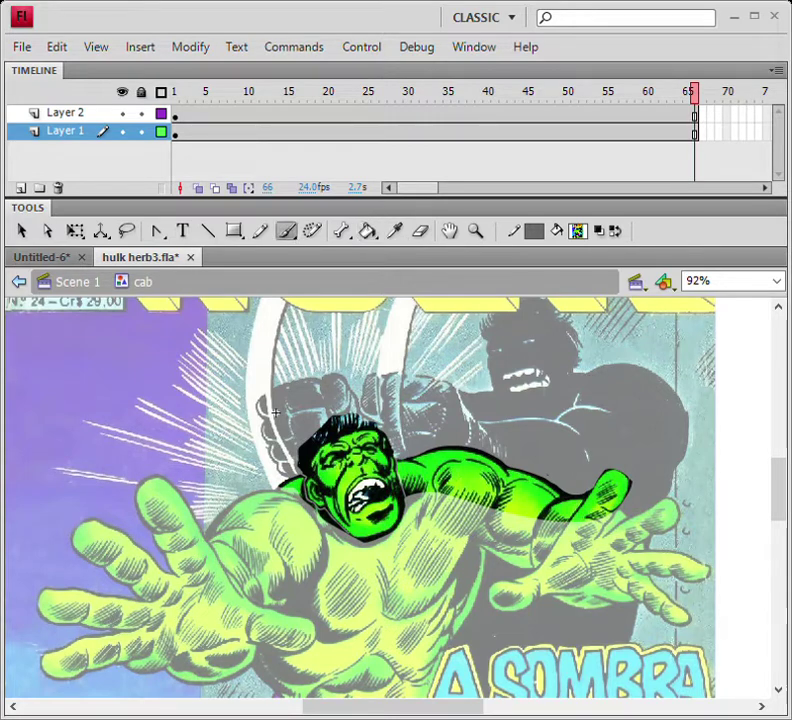
drag(361, 464, 405, 464)
mouse_move(303, 478)
mouse_down()
mouse_move(340, 520)
mouse_move(372, 530)
mouse_move(402, 505)
mouse_up()
key(k)
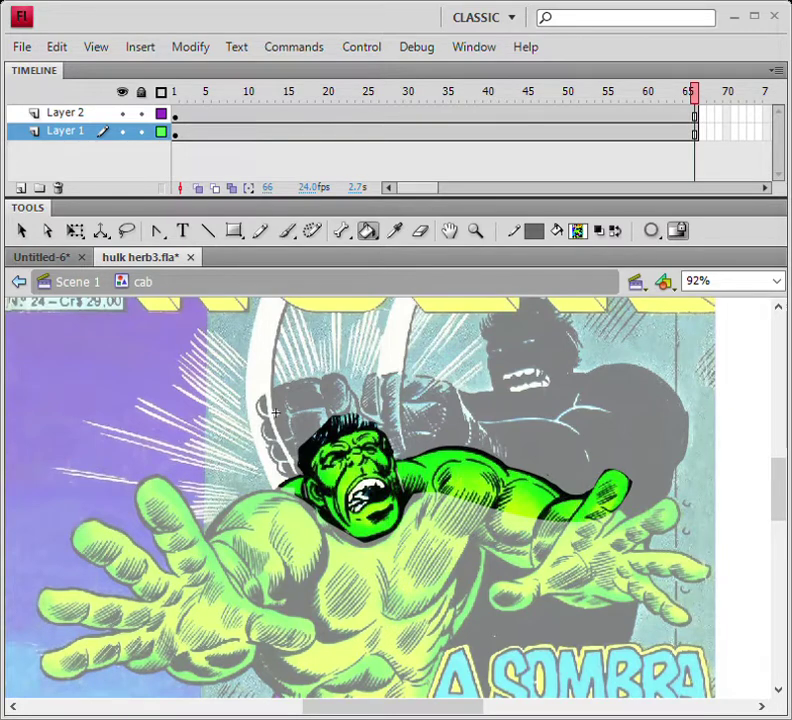
key(b)
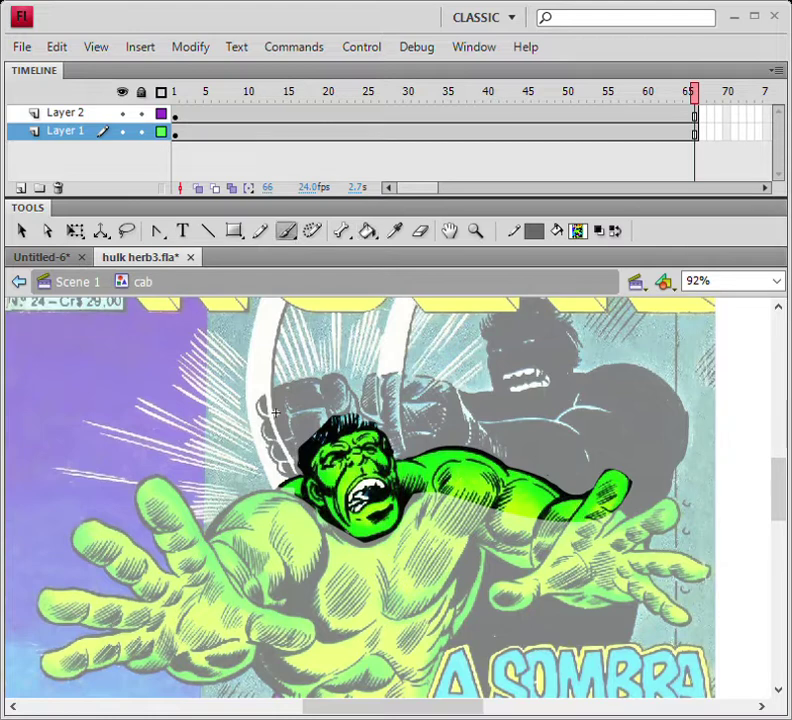
key(ctrl+s)
Step: Select the head on Layer 2 and apply a classic tween across its frames up to frame 66
key(v)
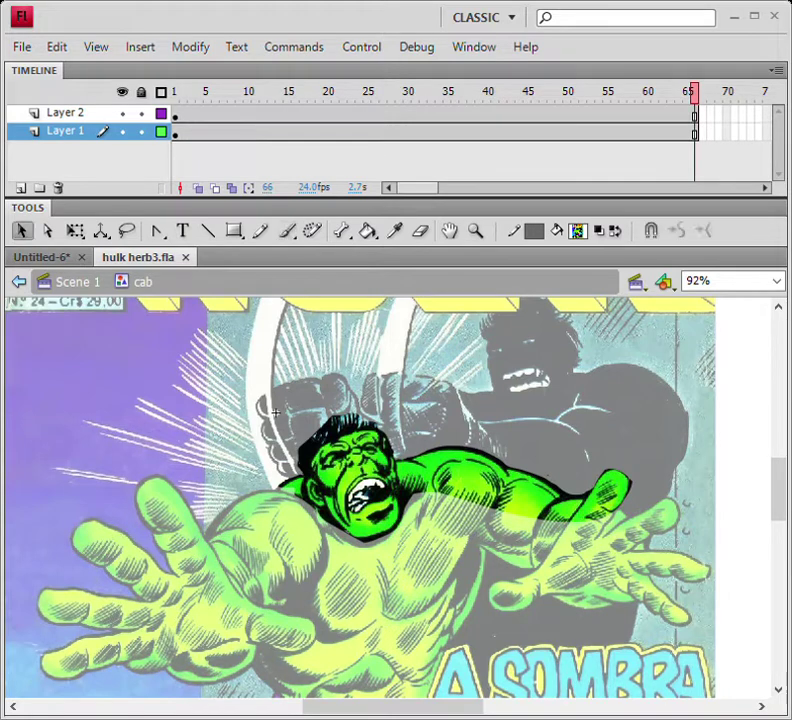
click(275, 411)
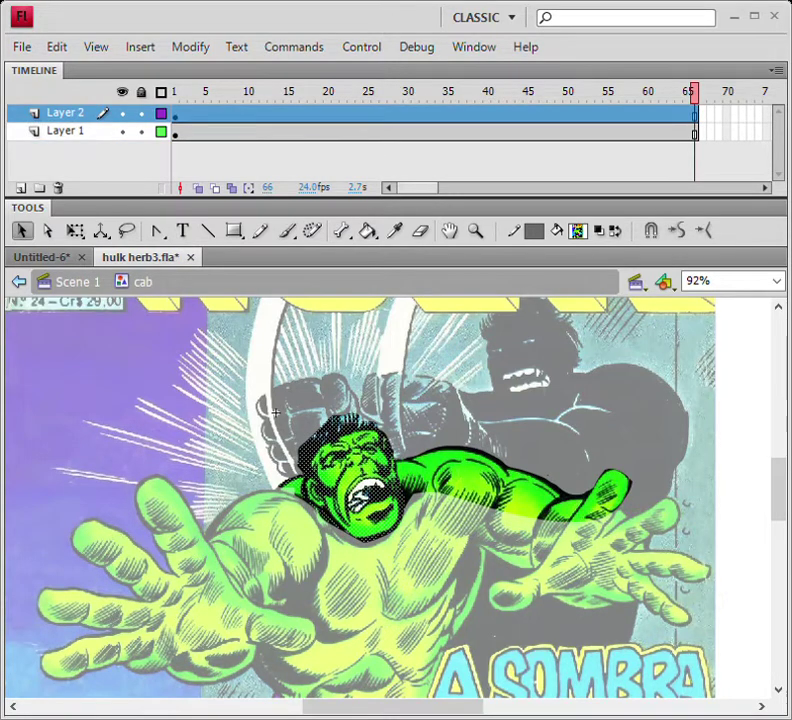
drag(417, 188, 434, 188)
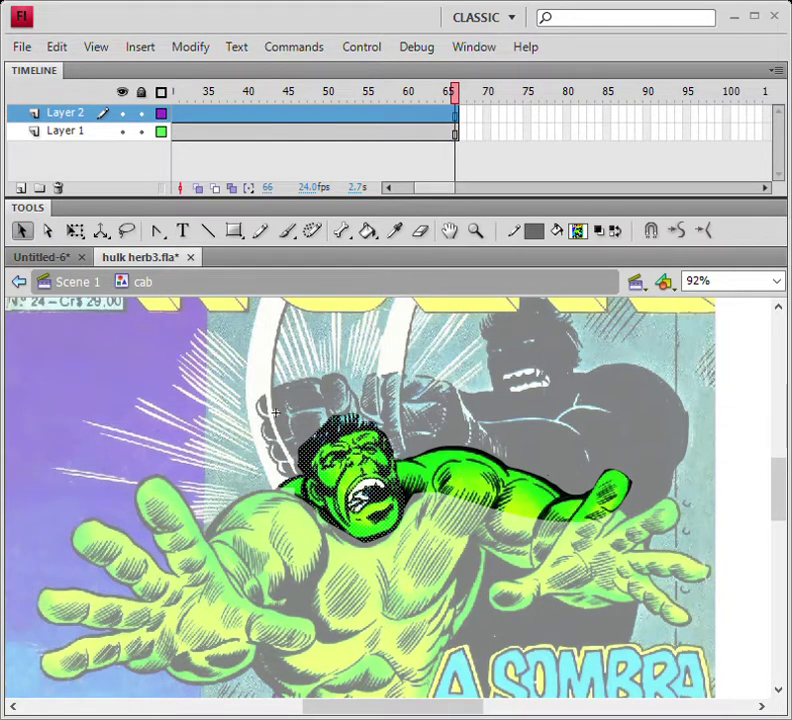
key(F6)
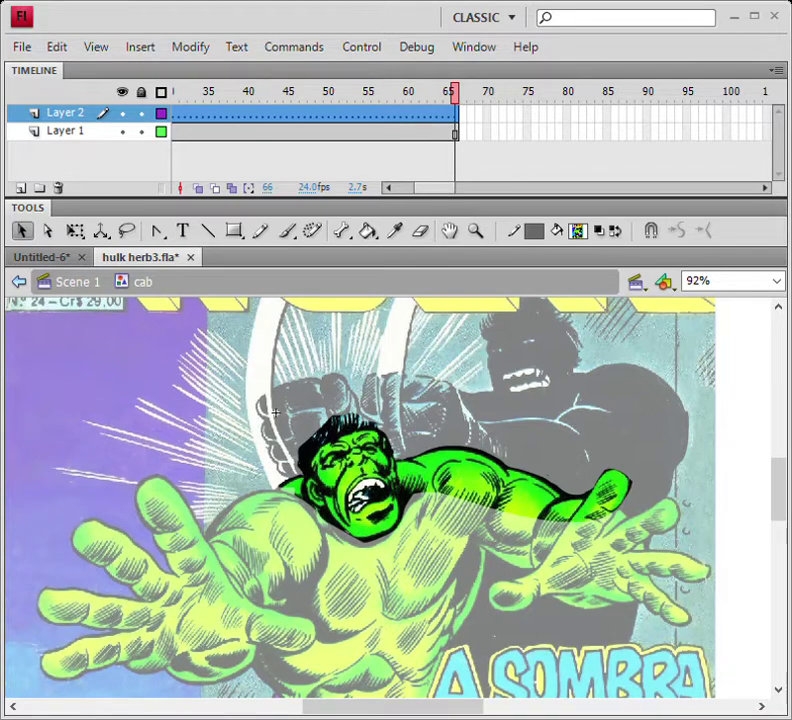
Step: Undo the frames added past frame 66, and insert the tween's ending keyframe at frame 66 of Layer 2
key(F6)
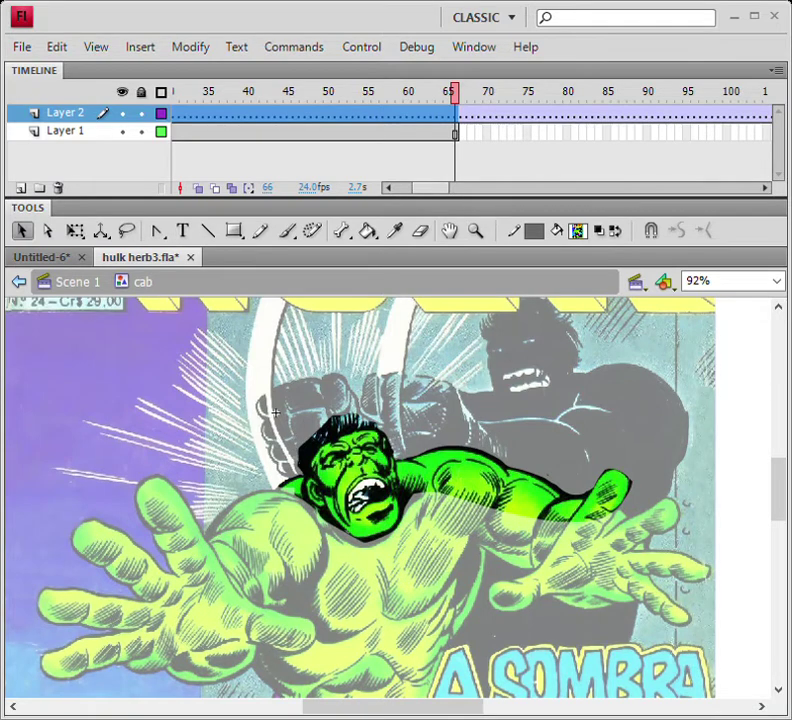
key(ctrl+z)
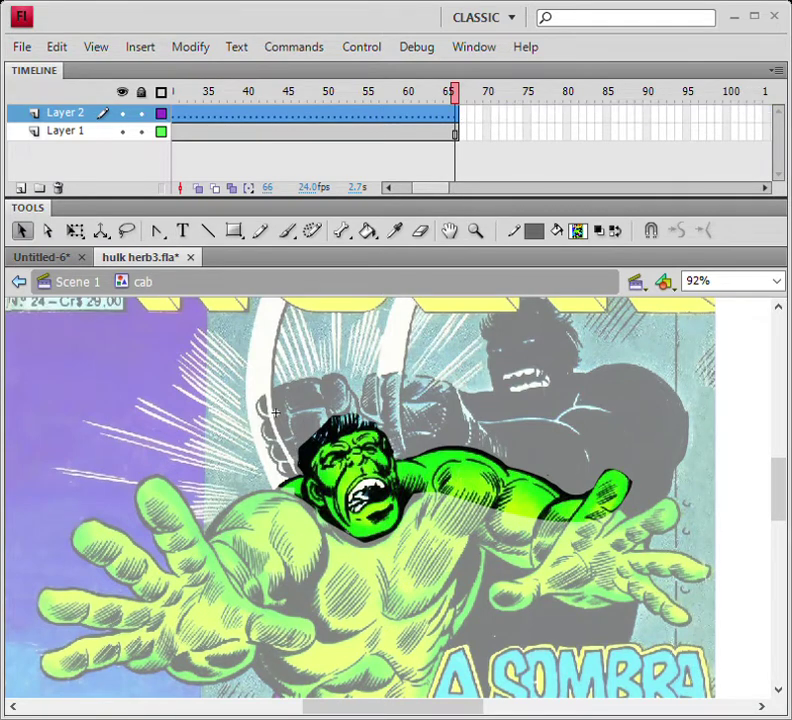
key(ctrl+z)
key(F6)
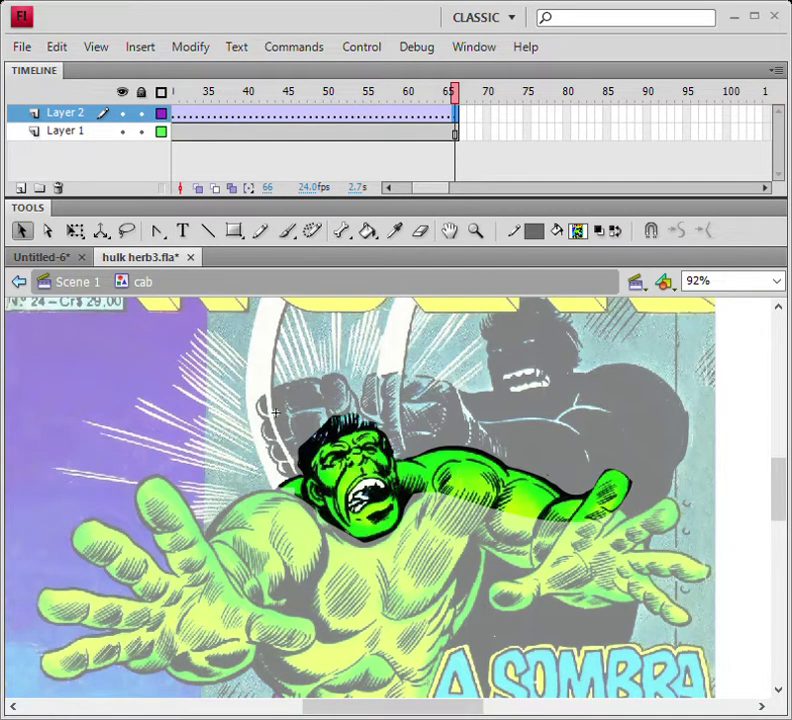
key(ctrl+shift+v)
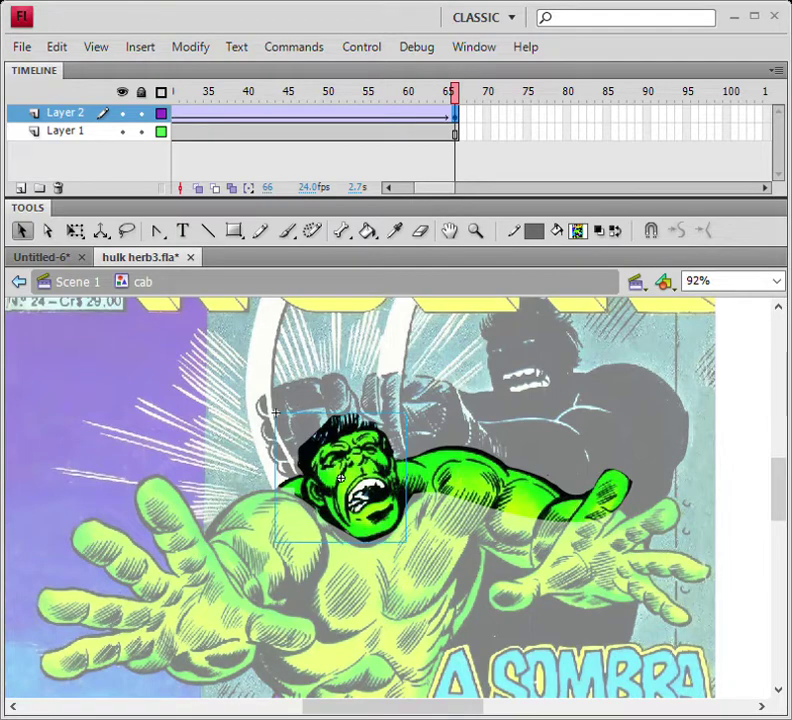
Step: Slightly enlarge the head at frame 66 of Layer 2 and rotate it a few degrees counterclockwise with Free Transform
key(q)
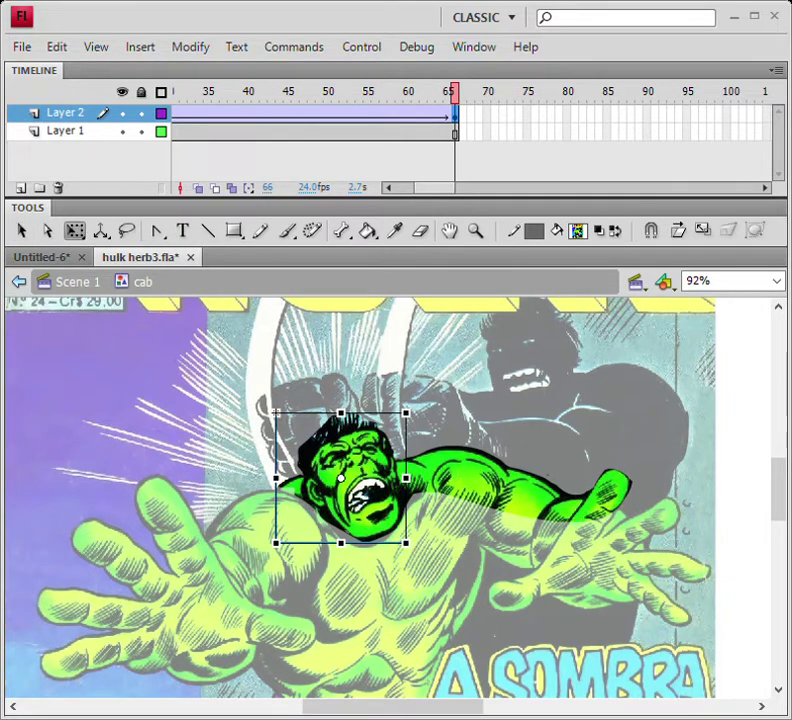
mouse_move(276, 412)
mouse_down()
mouse_move(266, 405)
mouse_move(265, 412)
mouse_up()
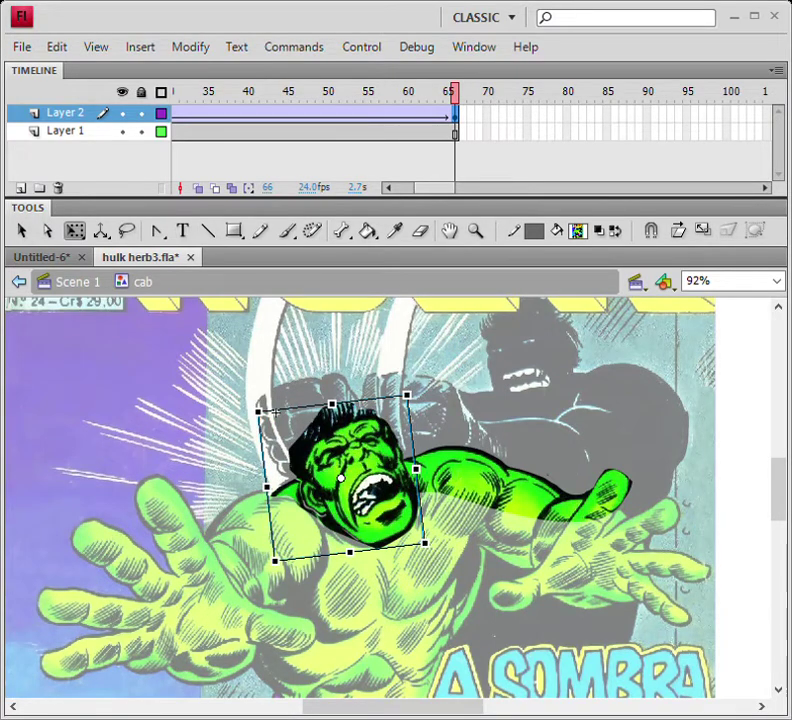
click(270, 438)
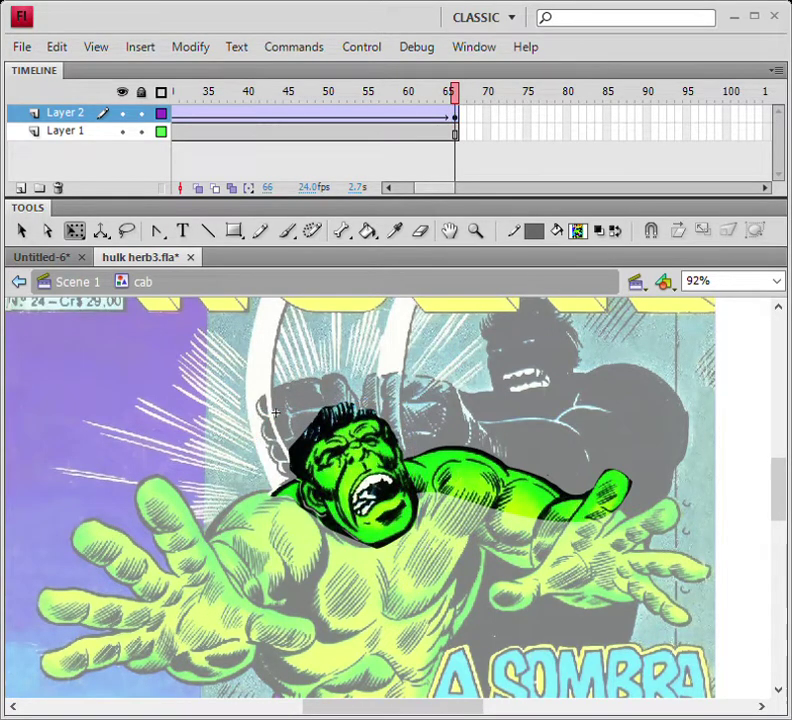
drag(270, 438, 434, 527)
Step: Inside the head's Tween 1 symbol, delete the leftover neck and shoulder pieces beside the ear and jaw, and save the file
double_click(345, 470)
click(480, 400)
click(345, 470)
key(Escape)
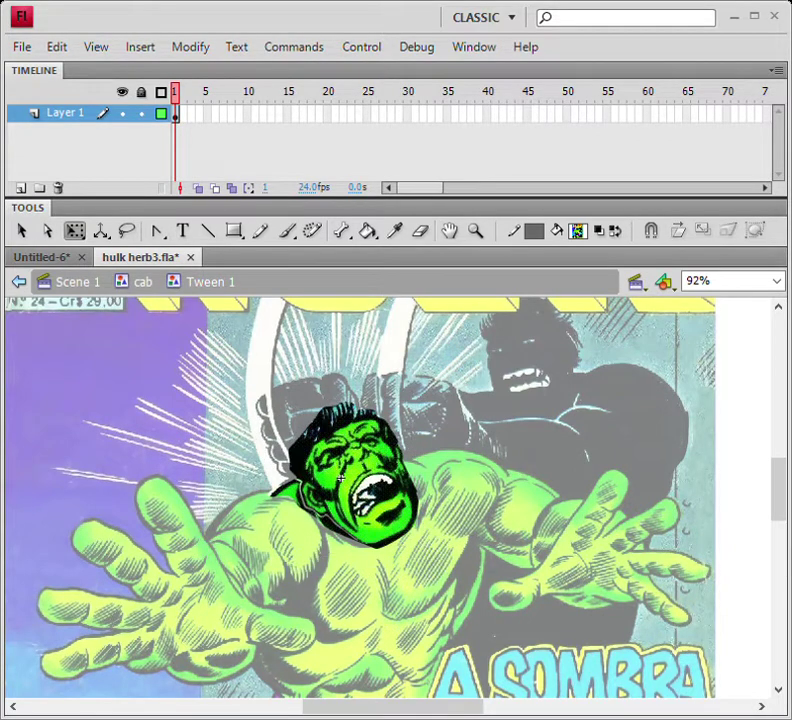
key(z)
click(341, 479)
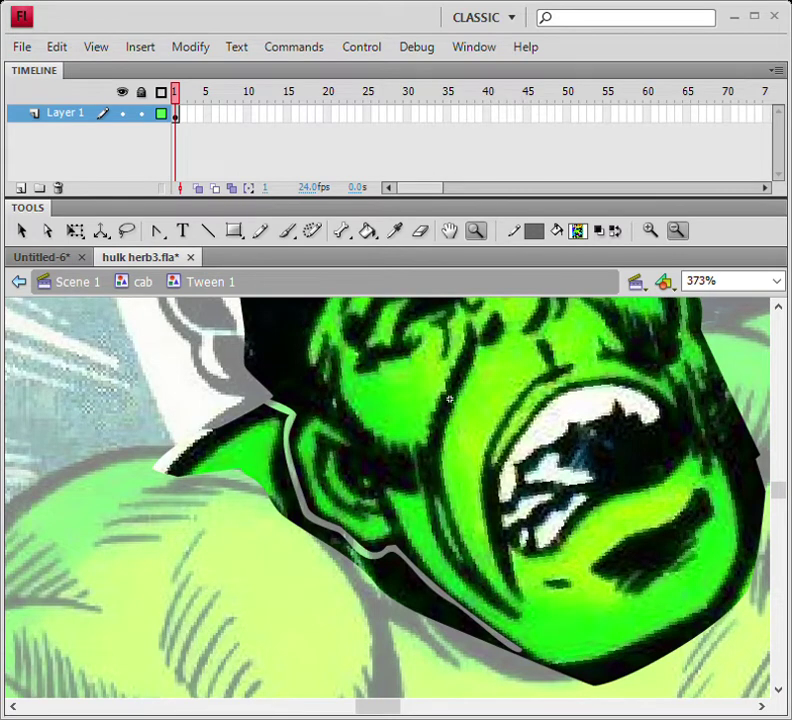
key(e)
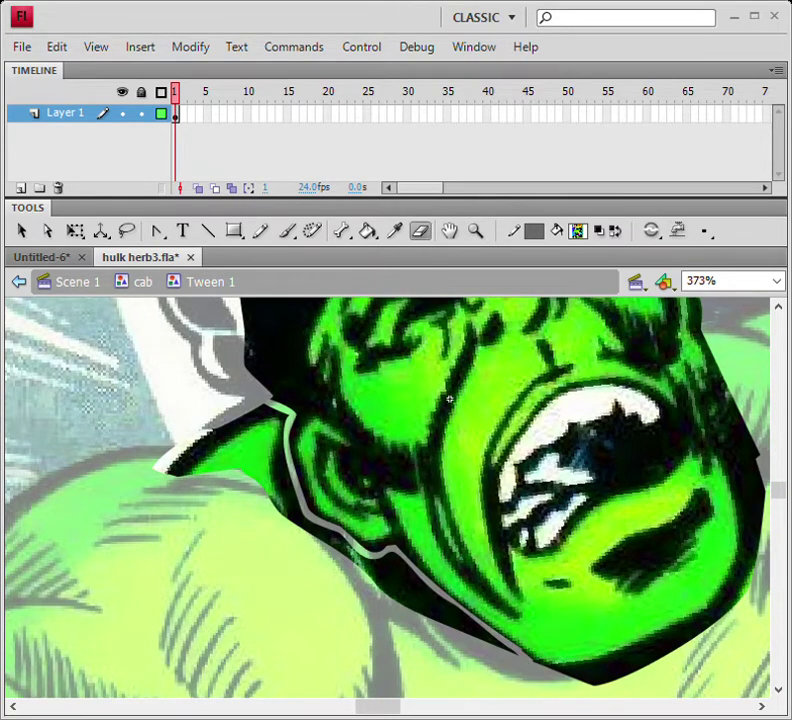
key(v)
key(ctrl+a)
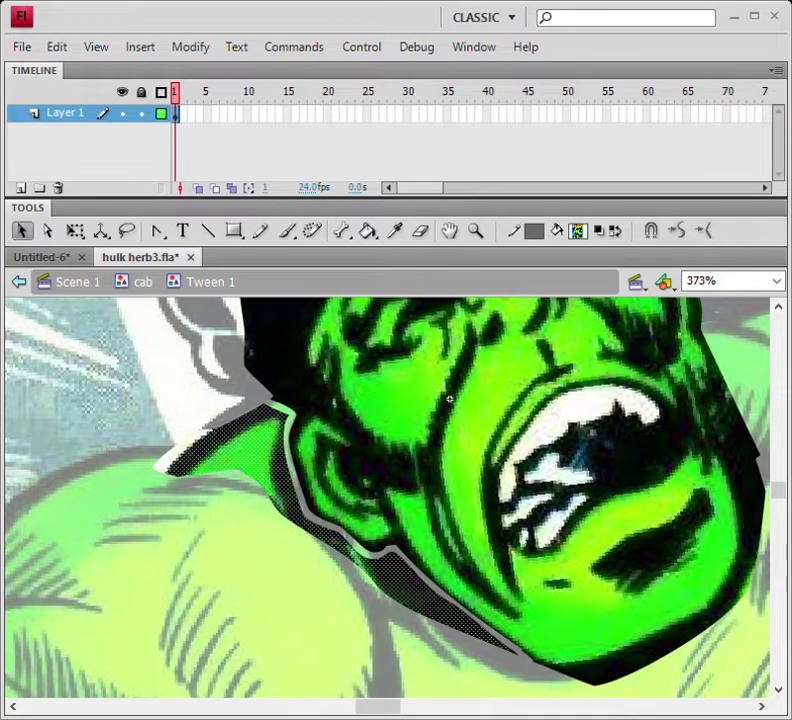
key(Delete)
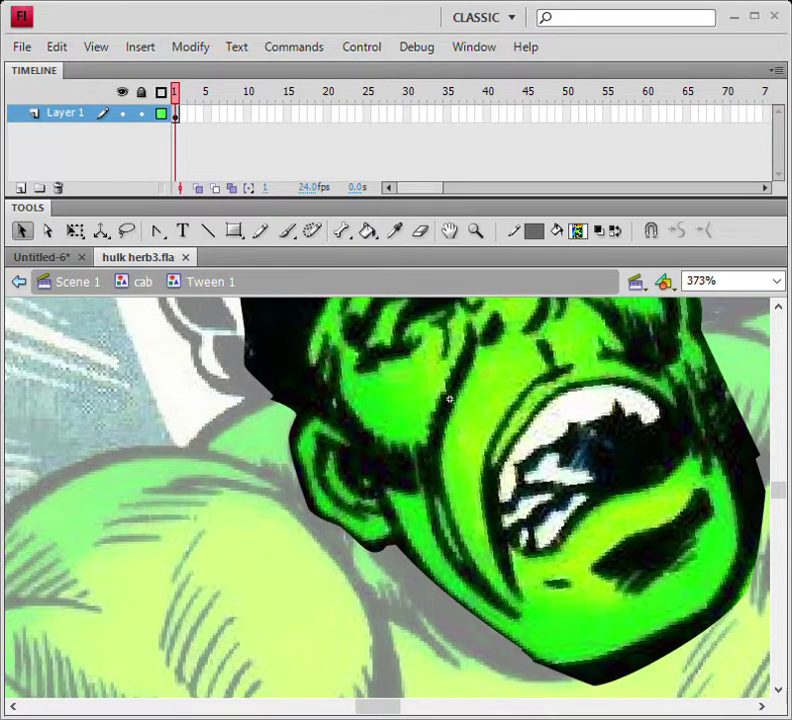
Step: Paint a small brush spot on the chest below the head inside the Tween 1 symbol, and return to the cab symbol
key(z)
alt+click(450, 399)
alt+click(383, 440)
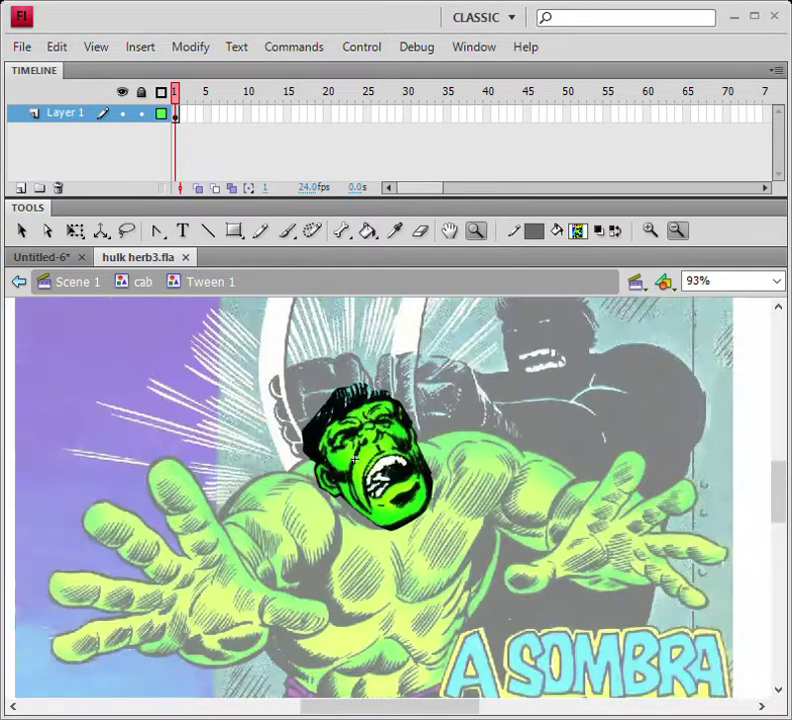
key(b)
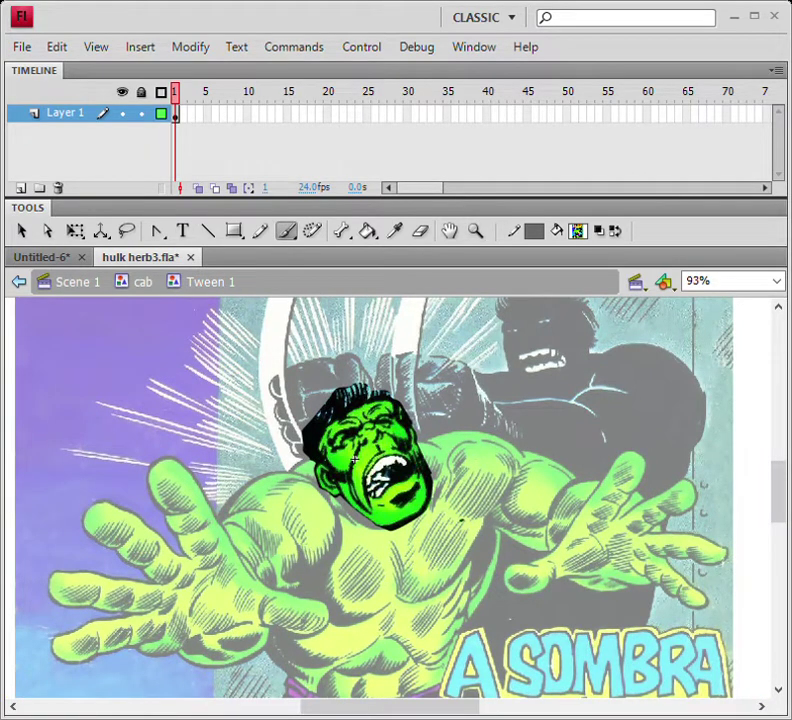
key(v)
double_click(490, 548)
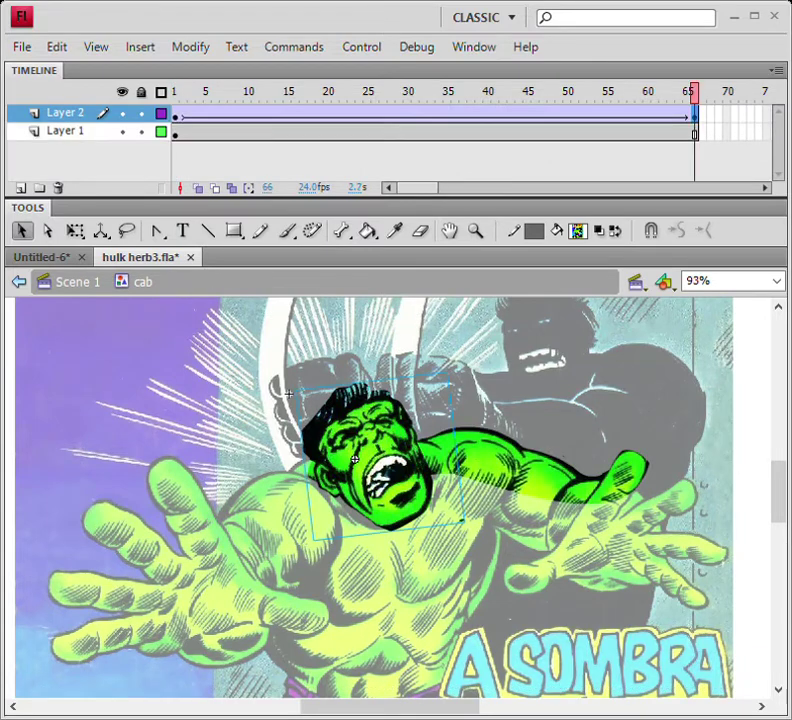
Step: Delete the stray brush spot near the head inside the Tween 1 symbol, and return to Scene 1
double_click(355, 459)
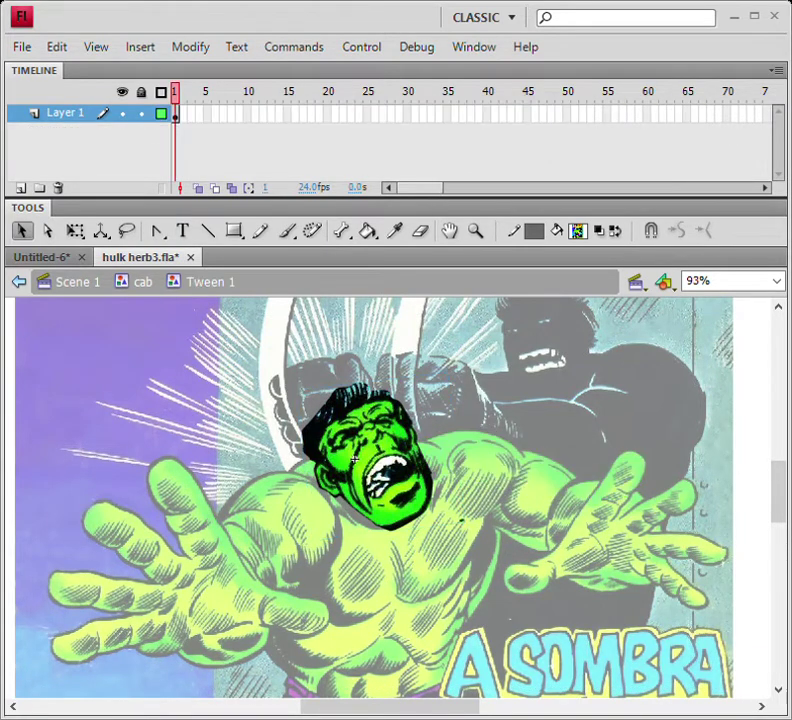
click(461, 520)
key(Delete)
double_click(470, 530)
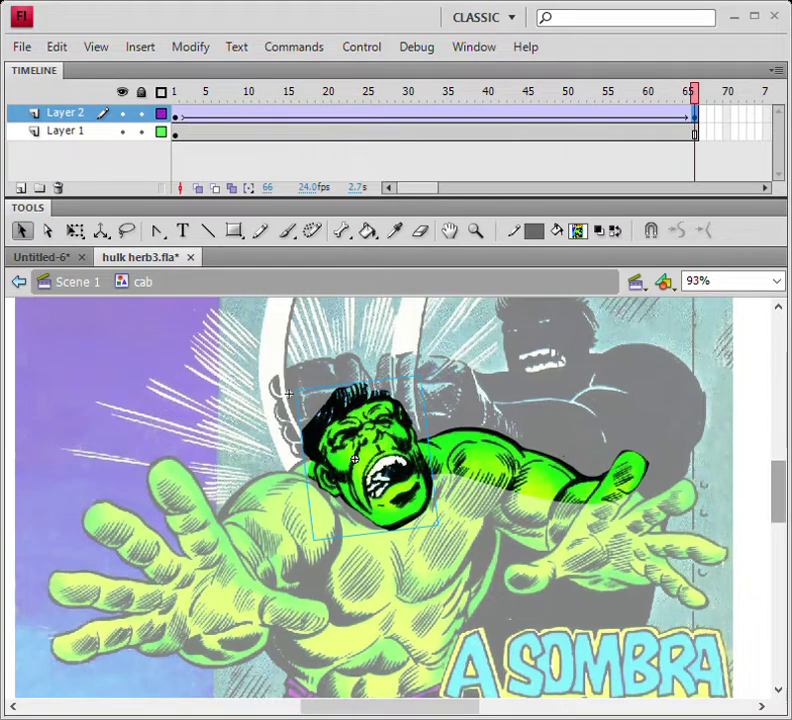
drag(778, 491, 778, 499)
double_click(750, 500)
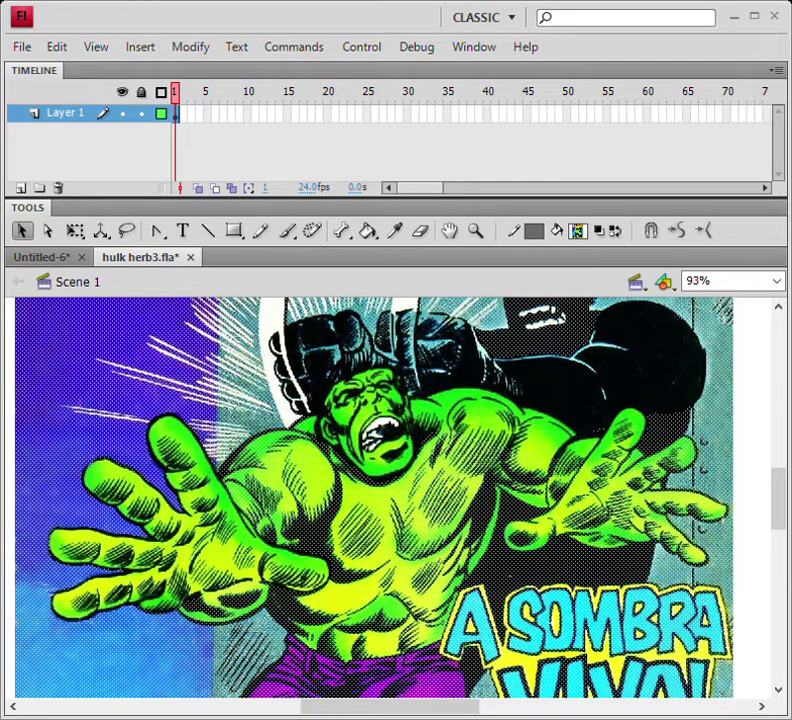
Step: Erase an outline around the Hulk's hand beside the picture's right edge, following its thumb and fingers, to separate it from the picture
key(z)
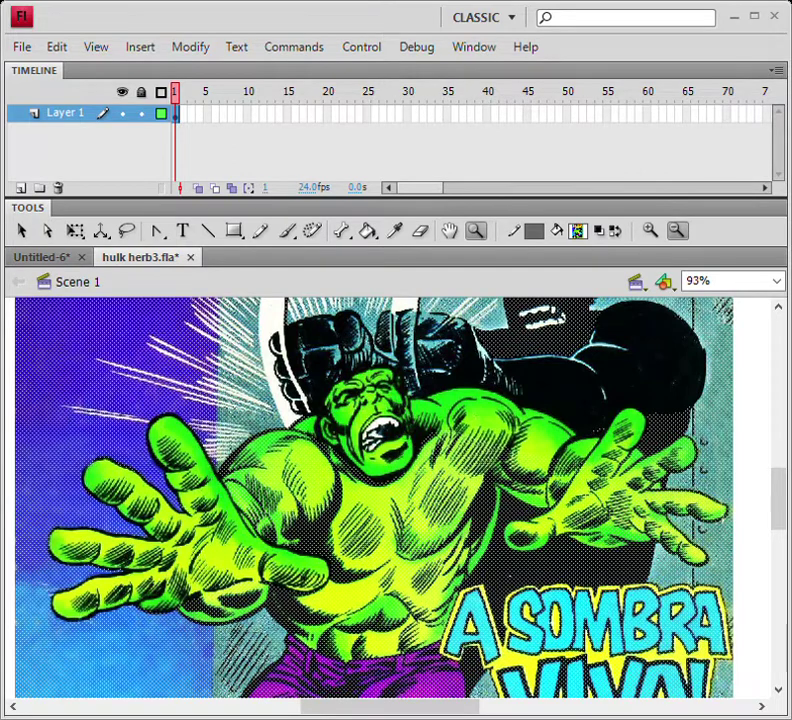
drag(513, 407, 702, 583)
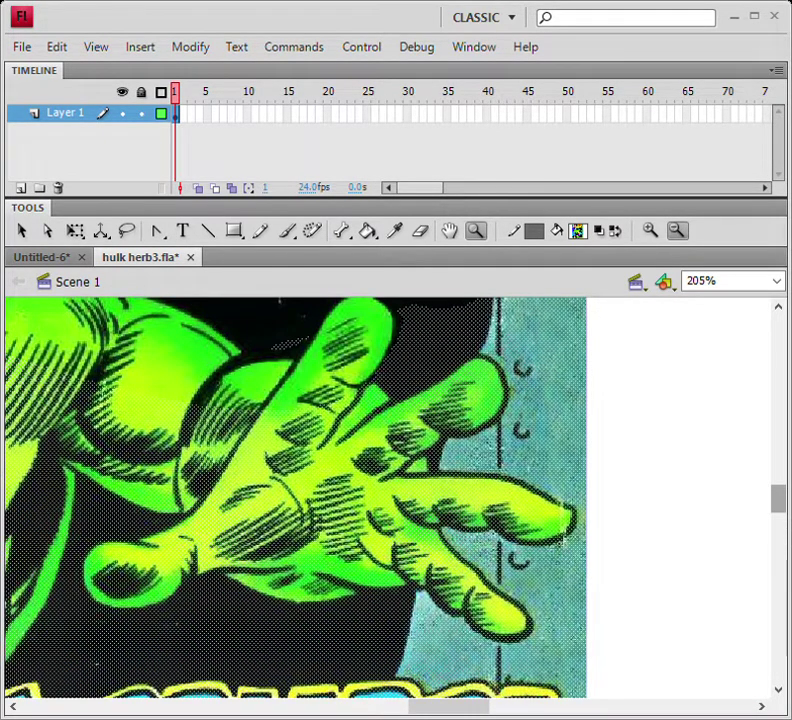
scroll(481, 308, up, 3)
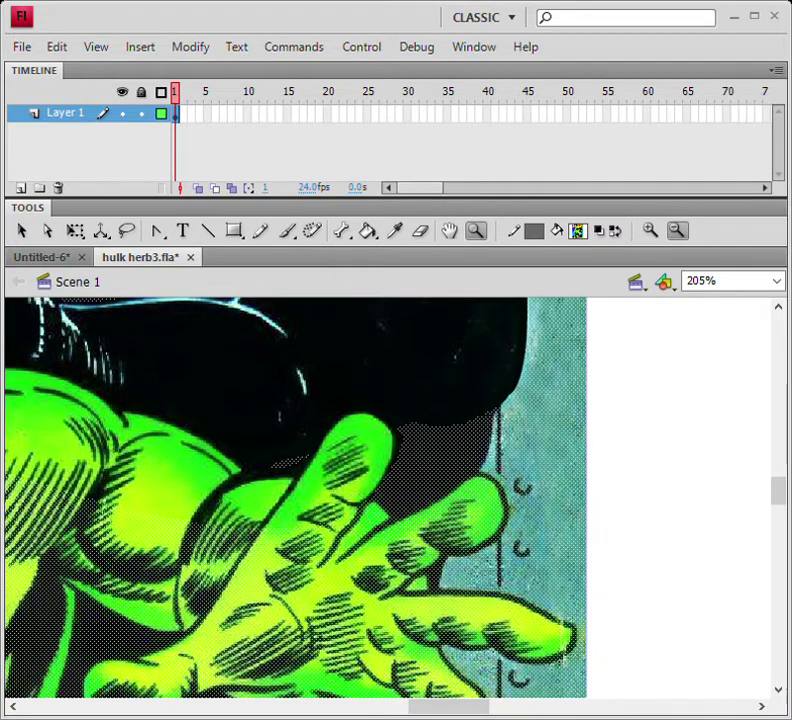
scroll(482, 305, down, 2)
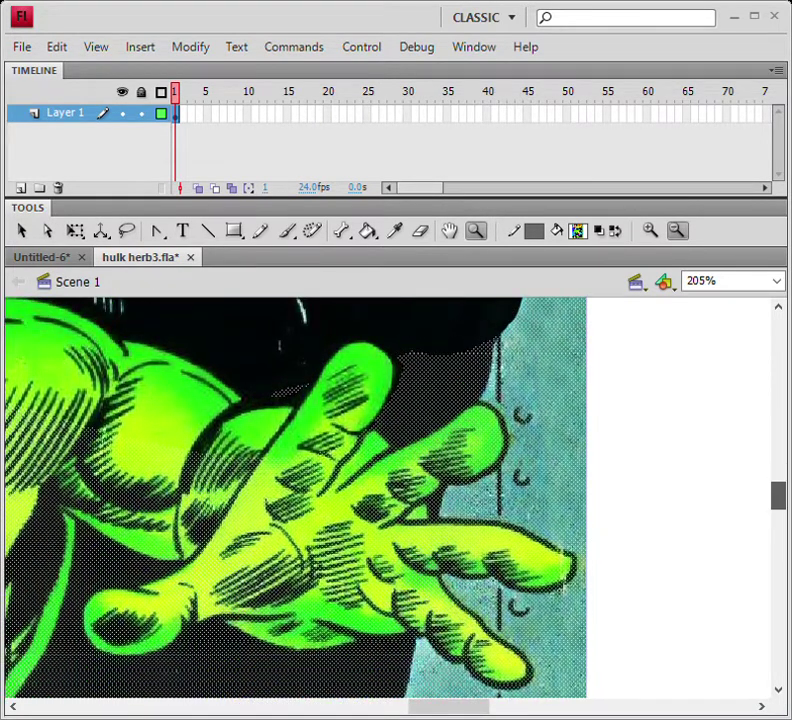
key(e)
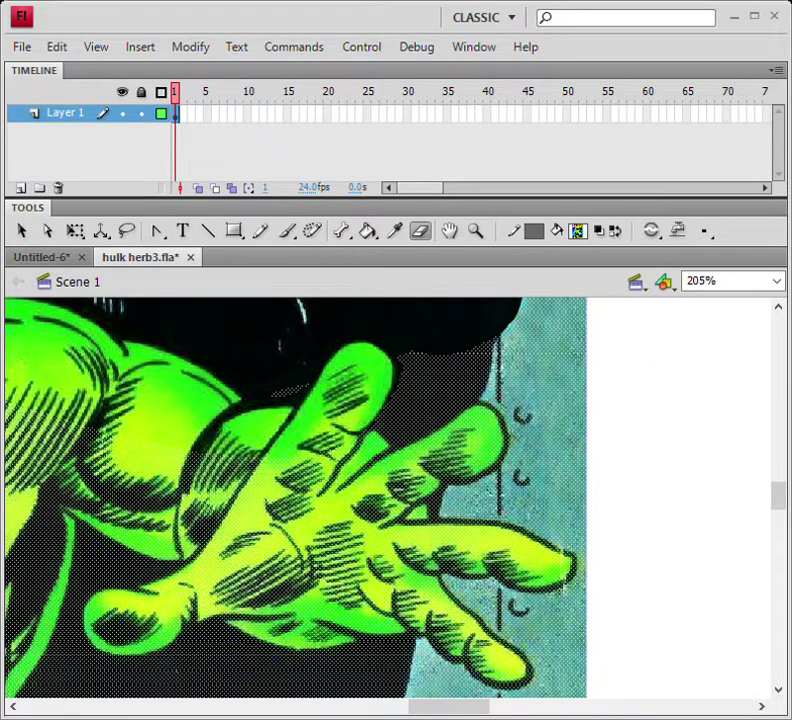
mouse_move(333, 488)
mouse_down()
mouse_move(398, 375)
mouse_move(388, 345)
mouse_move(363, 337)
mouse_move(343, 342)
mouse_move(304, 386)
mouse_move(225, 504)
mouse_move(166, 572)
mouse_move(91, 599)
mouse_move(78, 622)
mouse_move(106, 658)
mouse_move(126, 667)
mouse_move(235, 615)
mouse_move(321, 625)
mouse_up()
drag(333, 630, 385, 641)
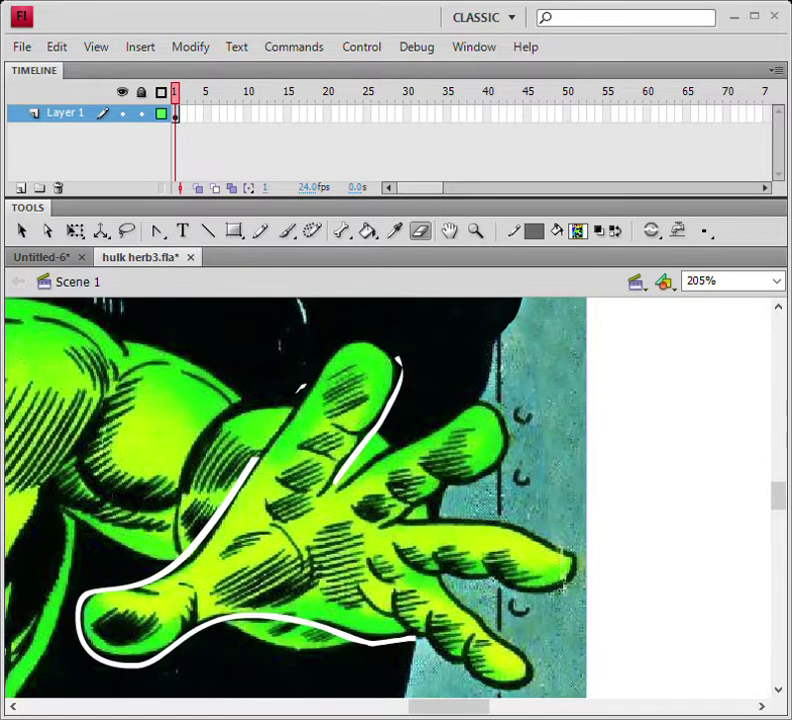
mouse_move(415, 637)
mouse_down()
mouse_move(480, 678)
mouse_move(516, 686)
mouse_move(533, 668)
mouse_up()
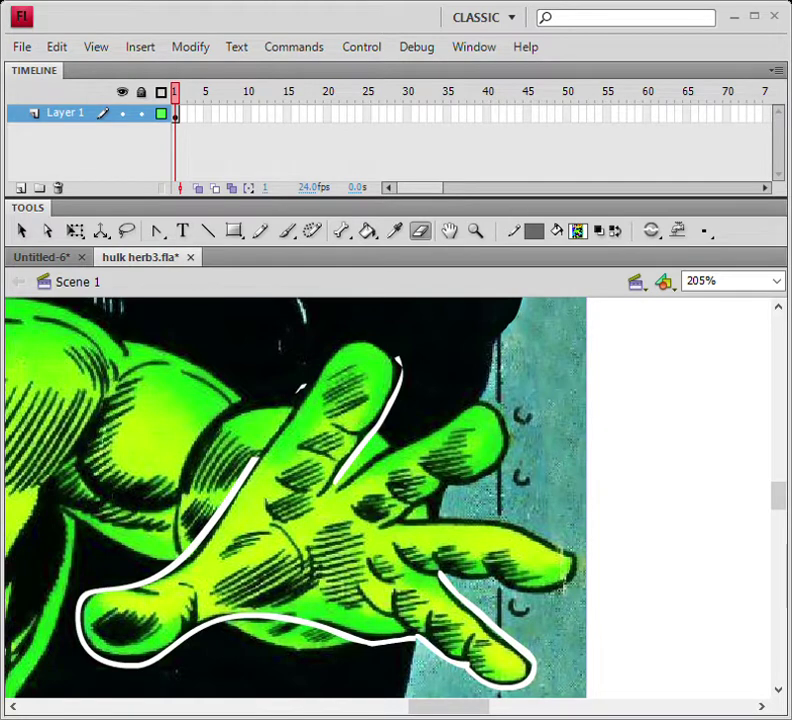
mouse_move(441, 574)
mouse_down()
mouse_move(496, 579)
mouse_move(521, 592)
mouse_move(562, 583)
mouse_move(577, 569)
mouse_up()
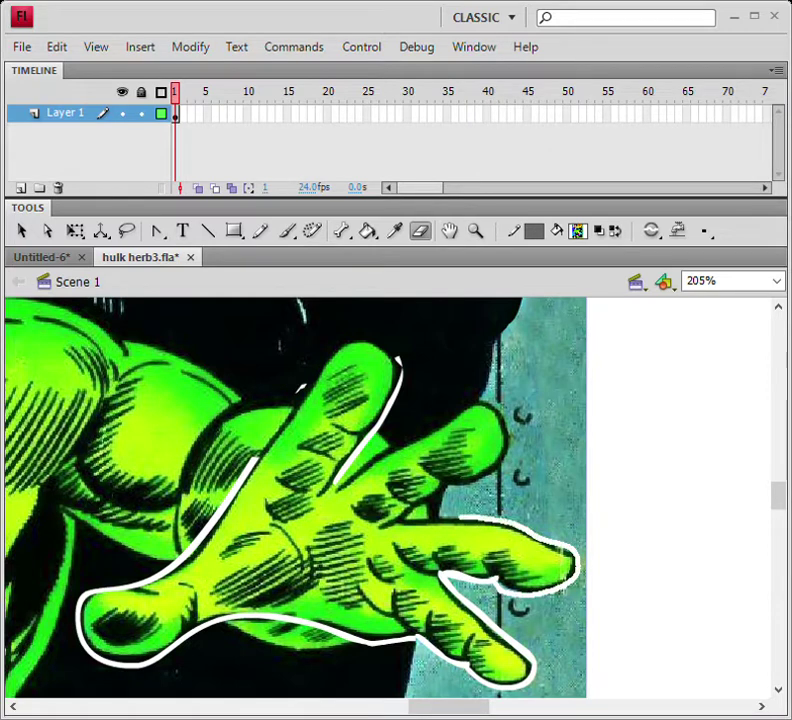
mouse_move(437, 499)
mouse_down()
mouse_move(446, 487)
mouse_move(484, 478)
mouse_move(508, 450)
mouse_up()
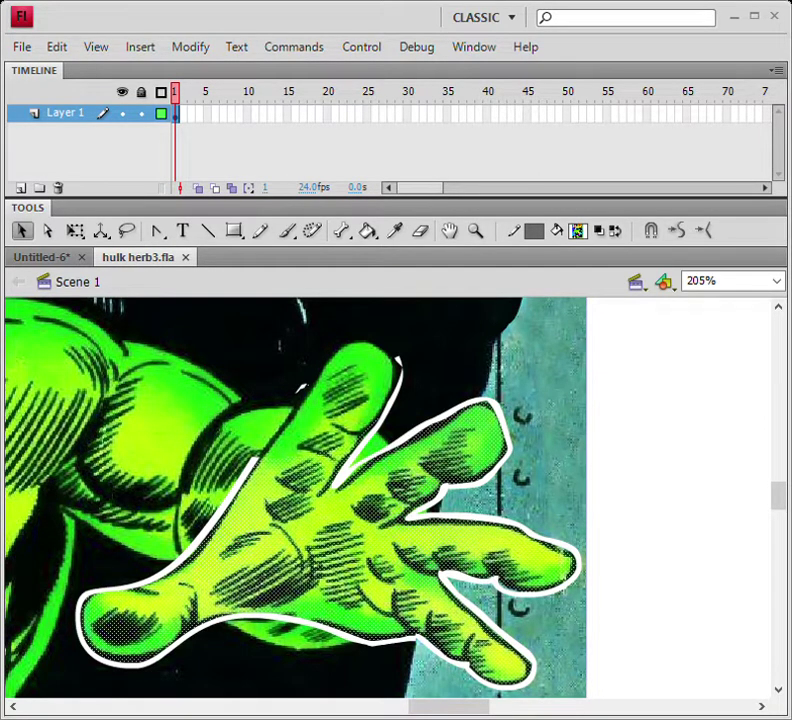
Step: Convert the outlined hand to a symbol named maohu, save the file, and cut the symbol from the scene
key(F8)
key(ctrl+s)
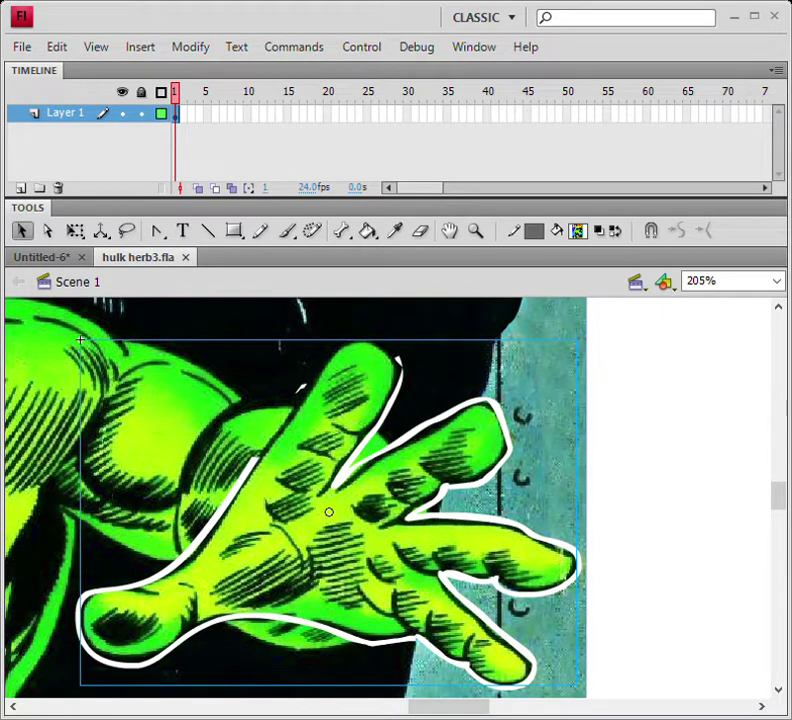
key(Delete)
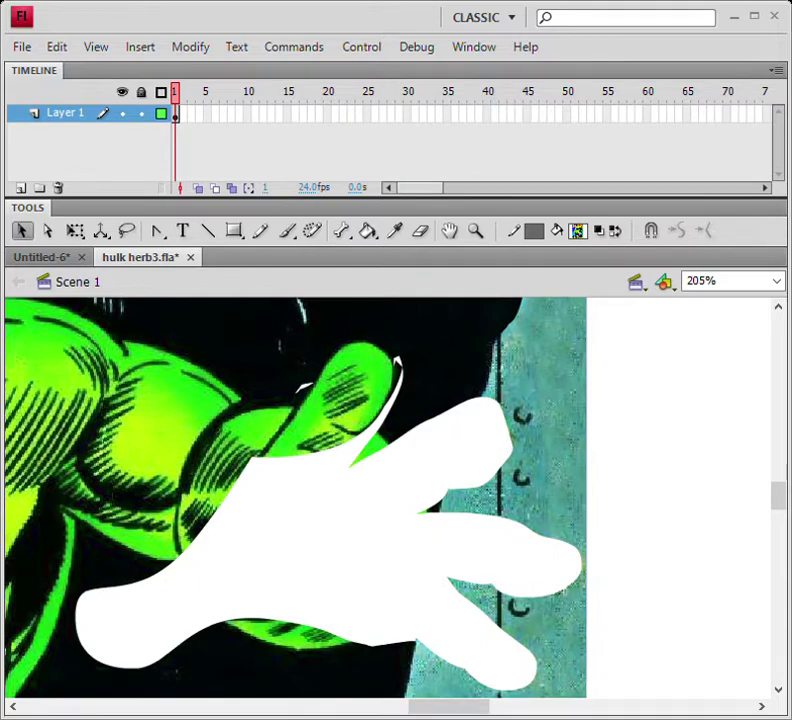
Step: Fill the hand-shaped hole with the bitmap fill sampled from the surrounding picture, and paste the hand symbol back in place
key(k)
click(330, 550)
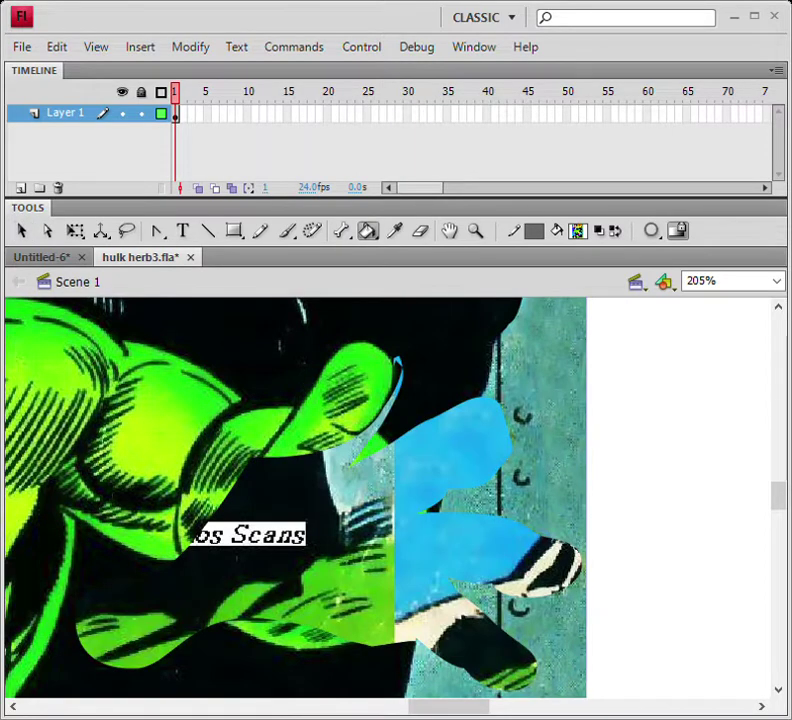
key(i)
click(220, 450)
click(330, 550)
key(ctrl+shift+v)
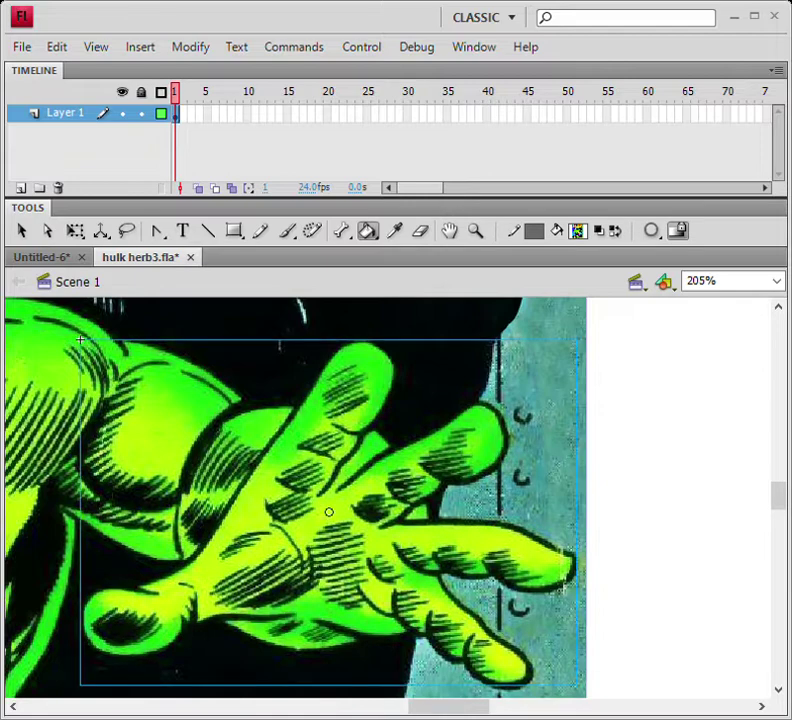
Step: Open the maohu hand symbol for editing and extend the frames of its Layer 1 to frame 59
key(z)
alt+click(537, 497)
alt+click(550, 480)
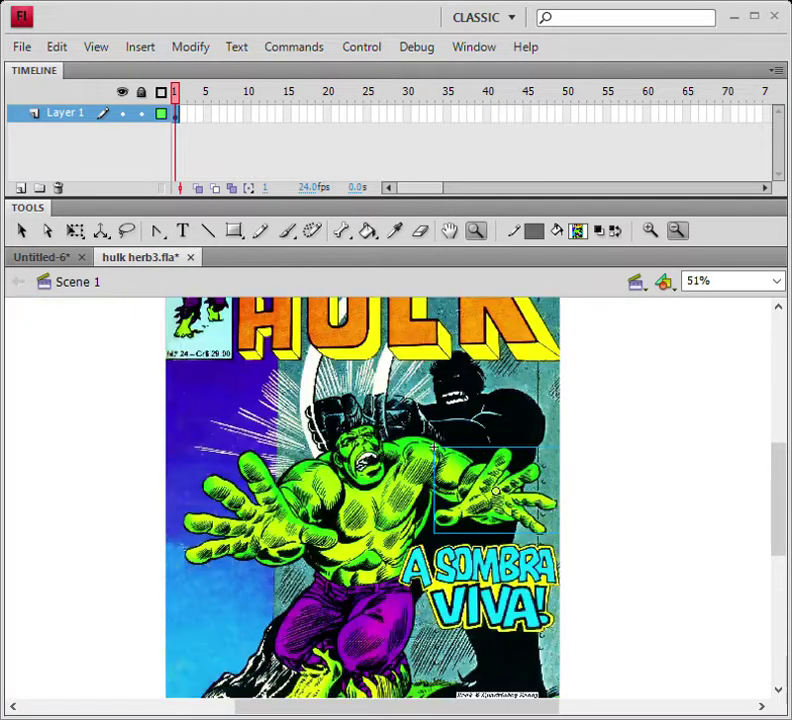
key(v)
drag(127, 345, 714, 659)
double_click(433, 446)
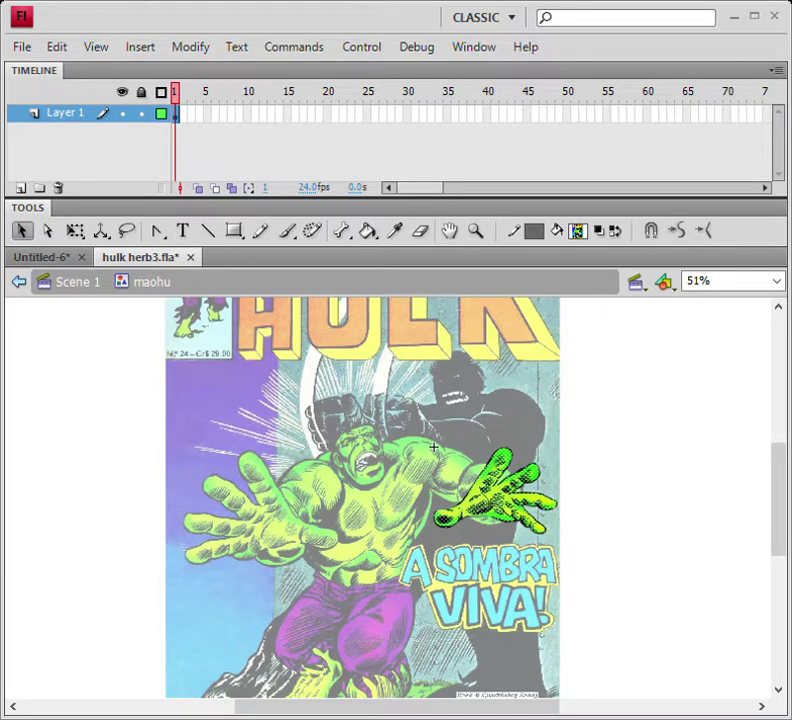
click(639, 113)
key(F5)
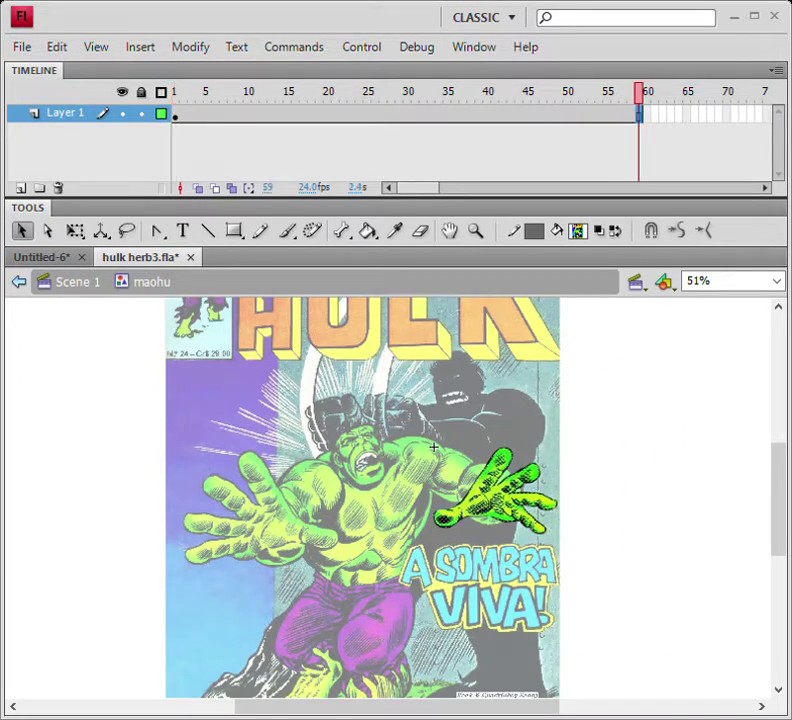
Step: Insert a keyframe at frame 60 of the hand's layer, apply a classic tween to the frames before it, and save the file
drag(418, 188, 433, 188)
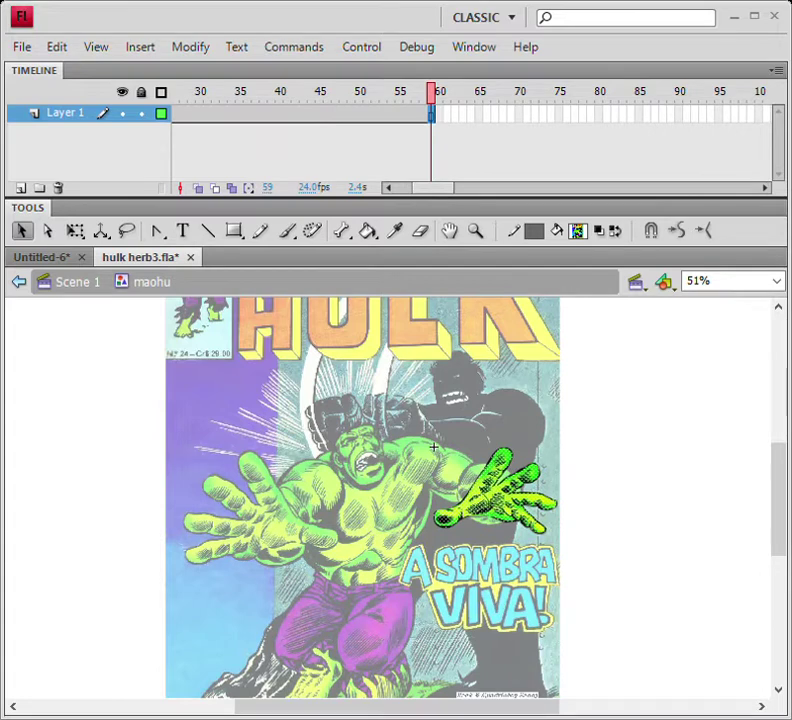
key(F5)
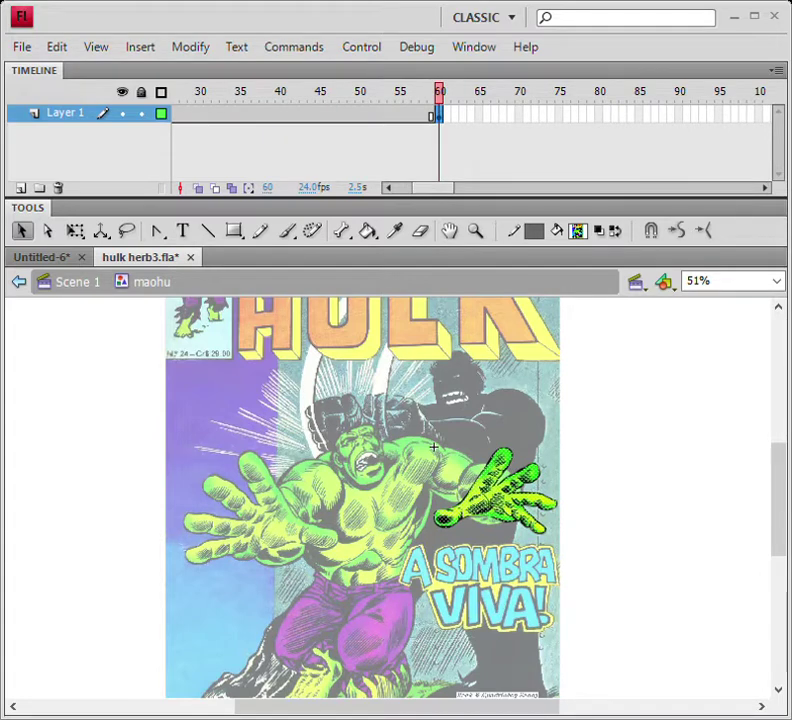
key(ctrl+z)
right_click(431, 114)
click(490, 168)
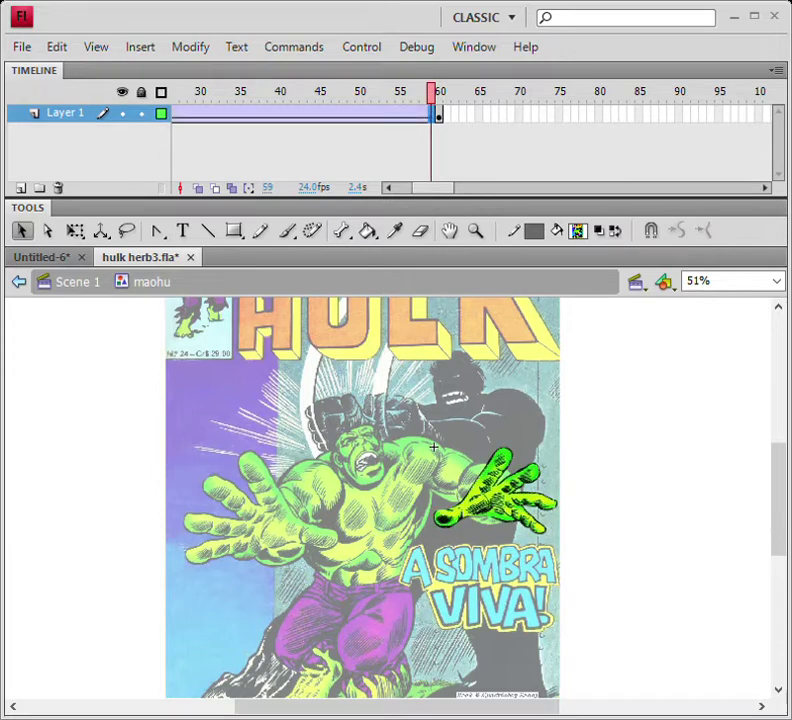
click(439, 114)
key(ctrl+s)
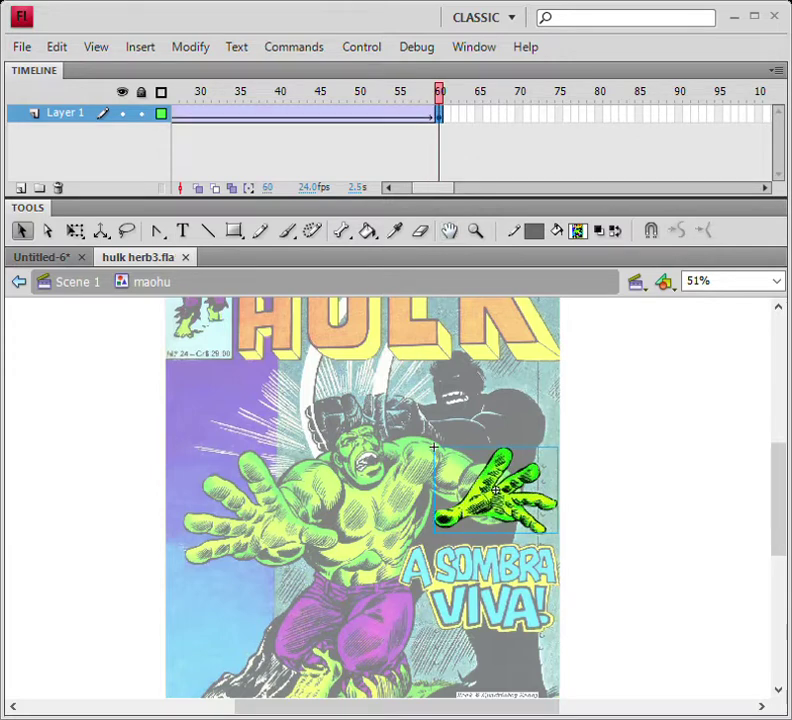
Step: Rotate the hand counterclockwise and enlarge it at frame 60 with Free Transform
key(q)
drag(558, 447, 552, 411)
drag(408, 466, 405, 473)
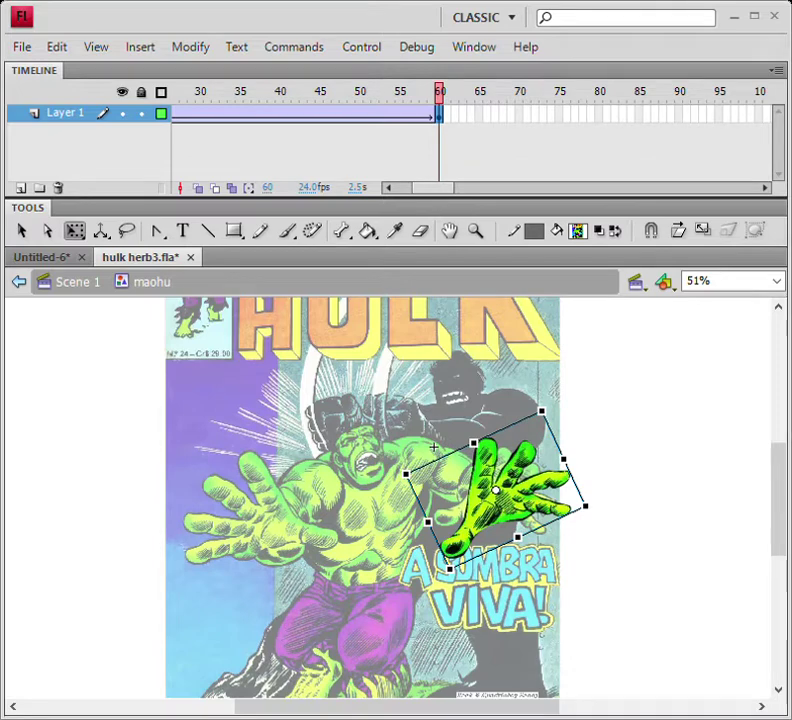
Step: Return to Scene 1 and extend the main timeline's Layer 1 to frame 62
double_click(433, 447)
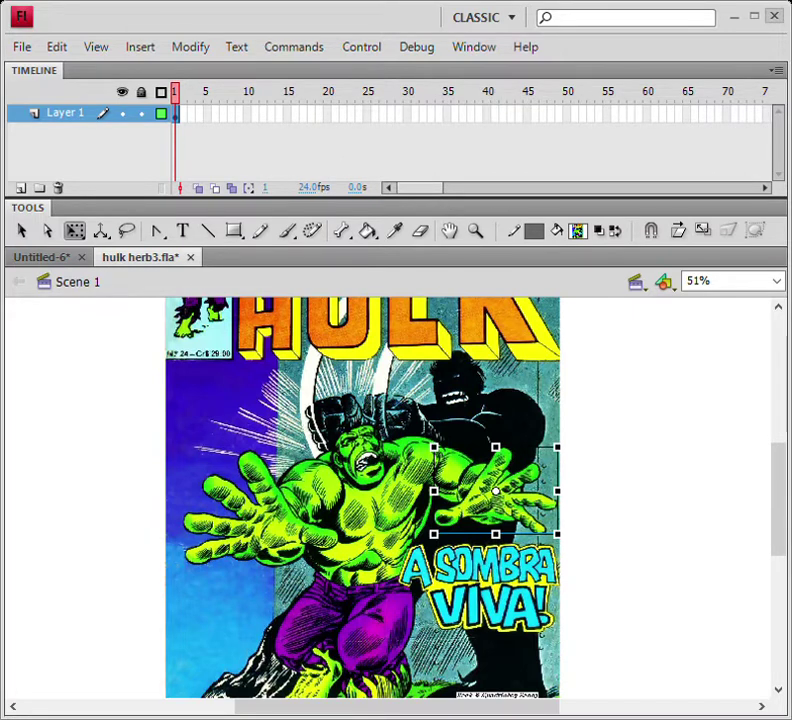
click(183, 114)
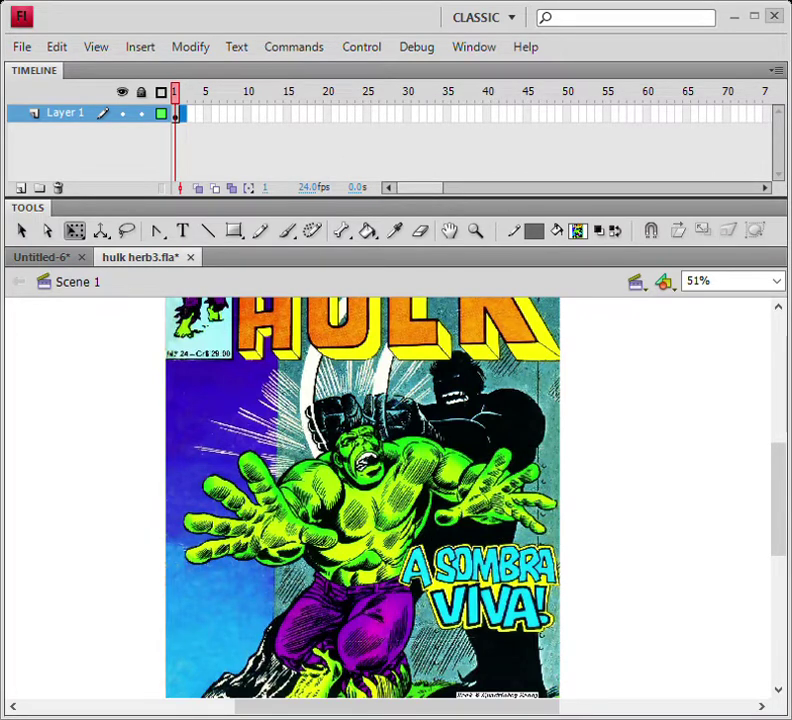
drag(598, 114, 663, 114)
drag(420, 188, 442, 188)
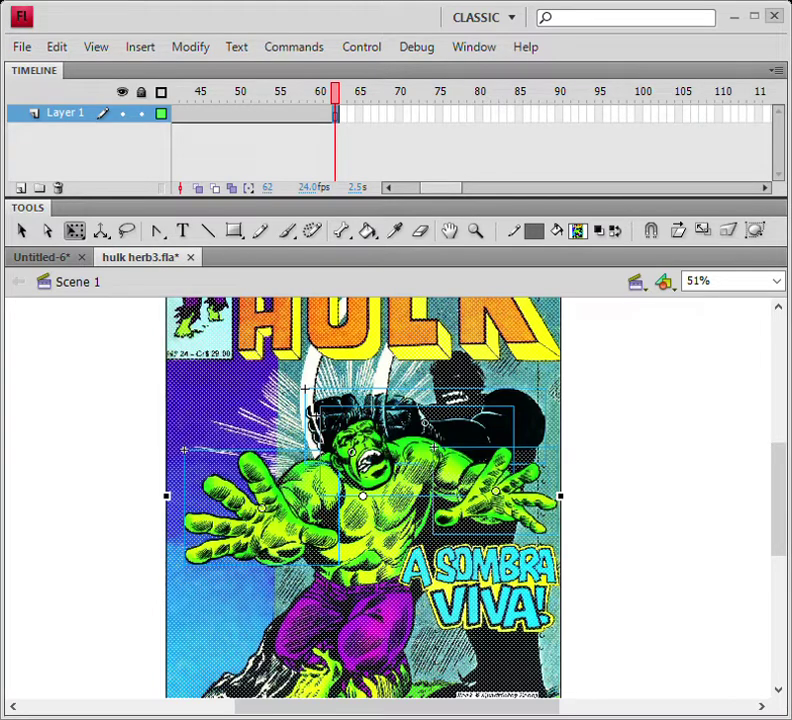
Step: Remove frames 61 and 62 from Layer 1 of Scene 1 and save the file
click(328, 114)
shift+click(336, 114)
key(shift+F5)
key(ctrl+s)
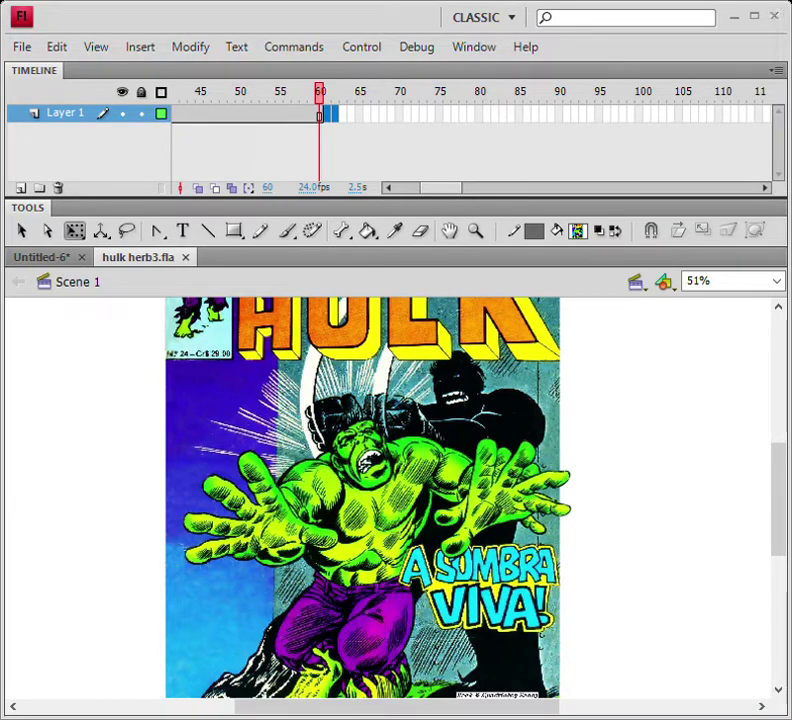
Step: Open the hulkmao hand symbol for editing and extend its Layer 1 to frame 60
click(258, 515)
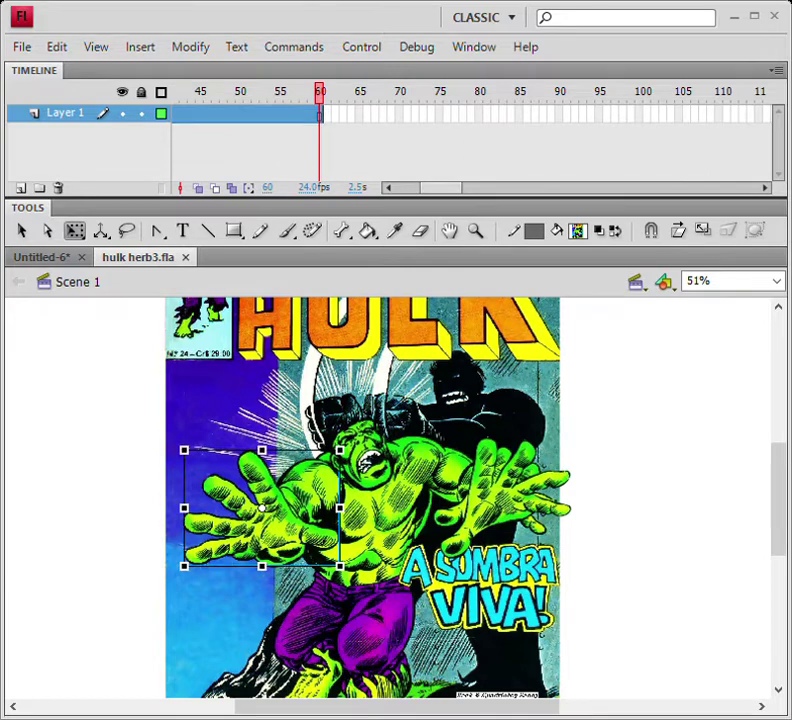
double_click(258, 515)
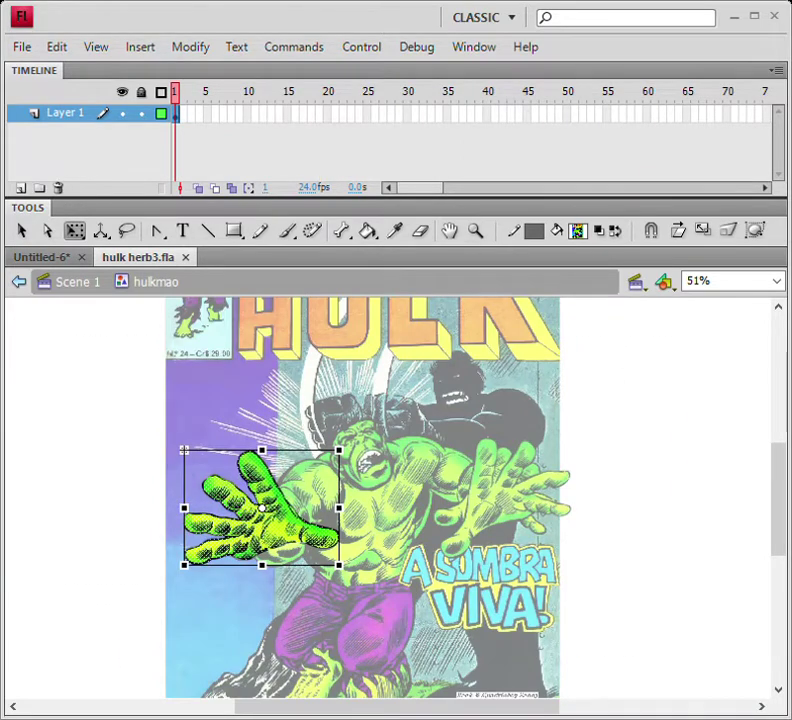
click(184, 450)
key(F5)
key(F5)
key(F5)
key(F5)
key(F5)
key(F5)
key(F5)
key(F5)
key(F5)
key(F5)
key(F5)
key(F5)
key(F5)
drag(278, 113, 279, 113)
click(183, 113)
drag(183, 113, 631, 114)
drag(418, 188, 446, 188)
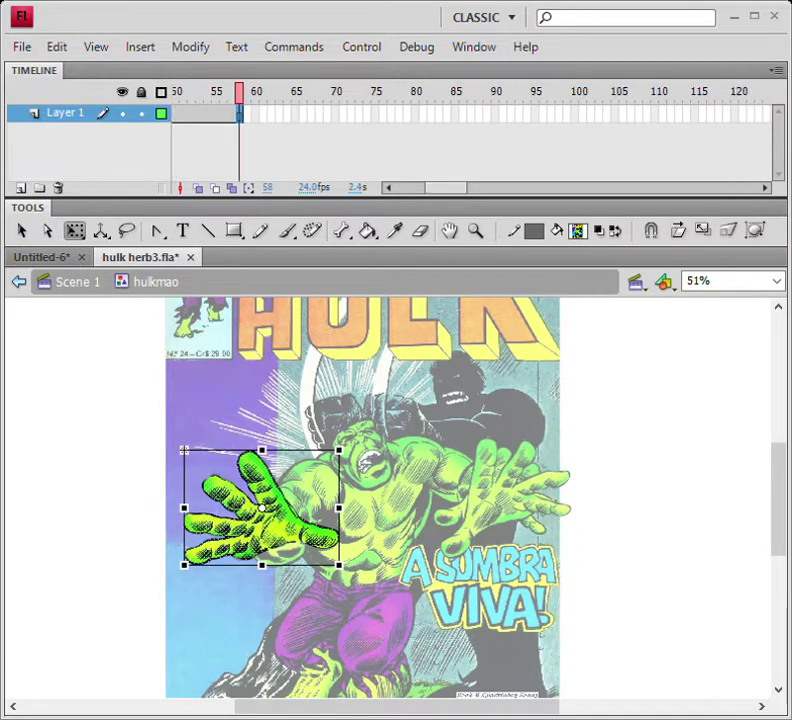
click(184, 450)
key(F5)
key(ctrl+a)
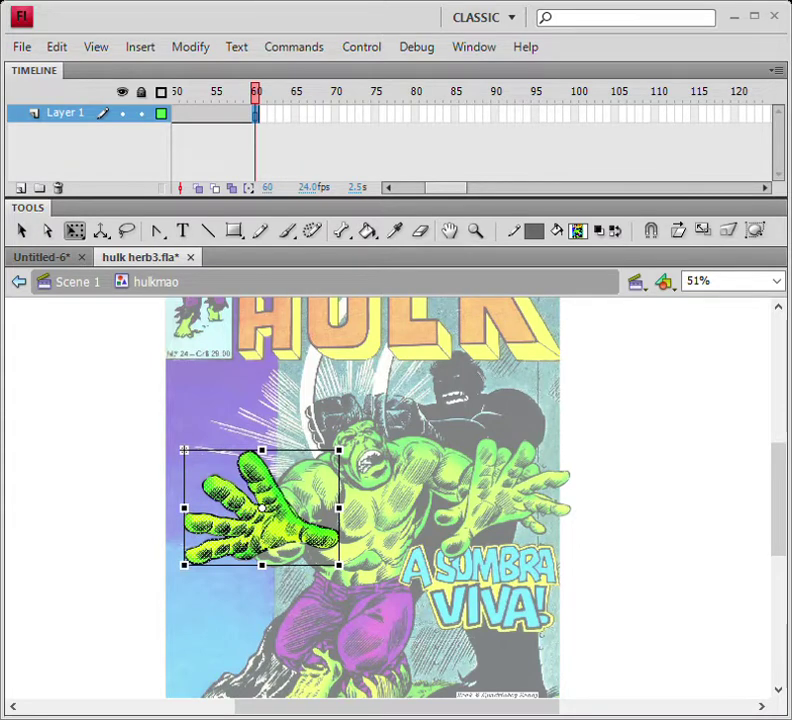
Step: Insert a keyframe at frame 60 of the hulkmao layer and apply a classic tween to the frames before it
key(F6)
click(247, 114)
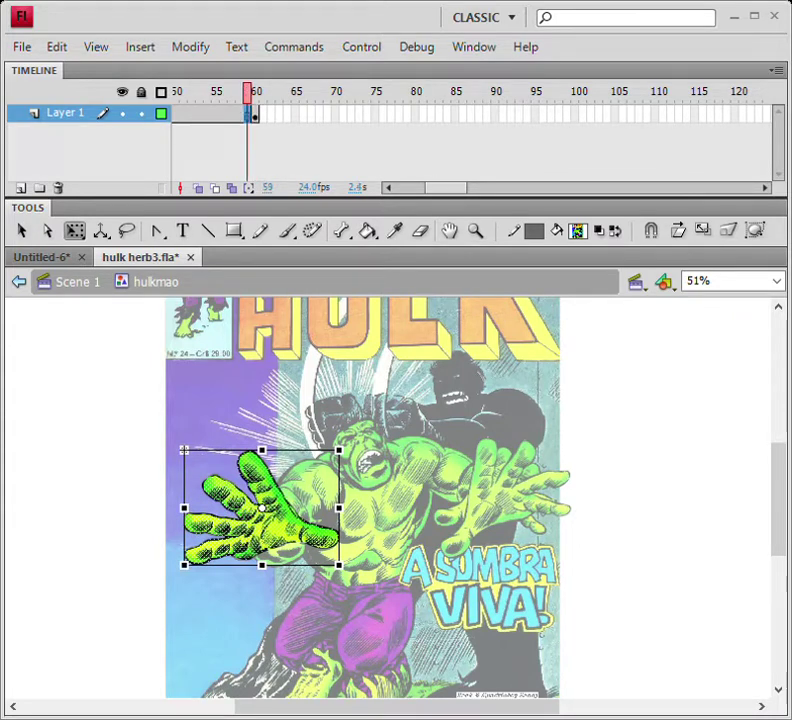
right_click(247, 114)
click(305, 160)
Step: Enlarge the hulkmao hand at frame 60 from its centre, rotate it slightly clockwise, and save the file
click(255, 114)
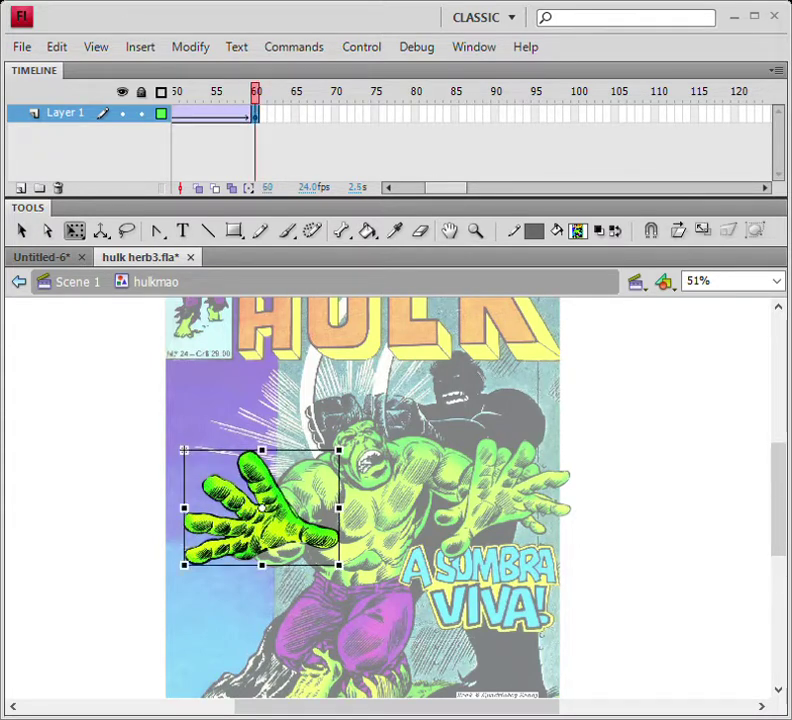
drag(339, 565, 353, 576)
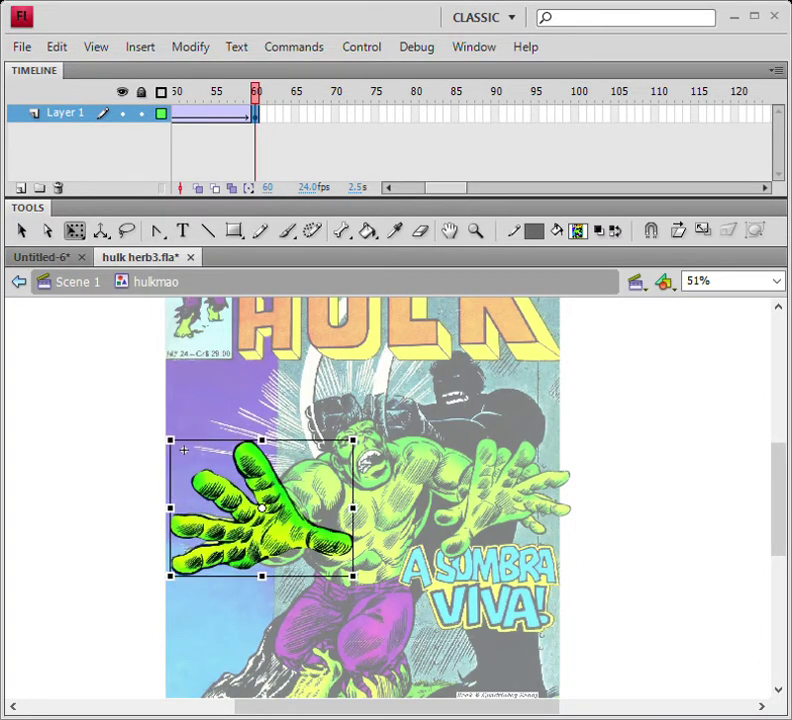
drag(166, 580, 158, 556)
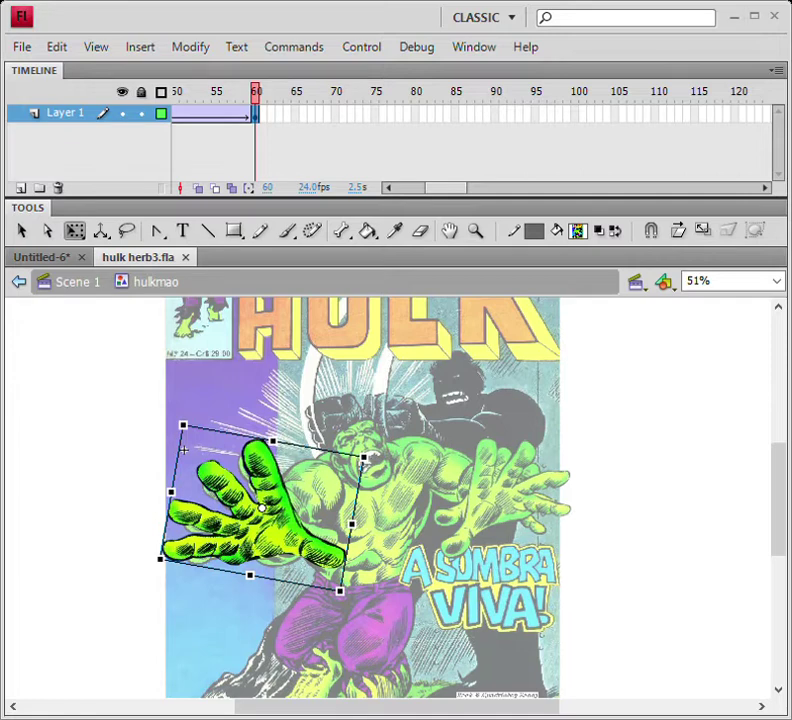
Step: Move the enlarged hand's keyframe from frame 60 to frame 7 and add a classic tween from there to a new keyframe at frame 60
drag(446, 188, 422, 188)
drag(439, 114, 223, 114)
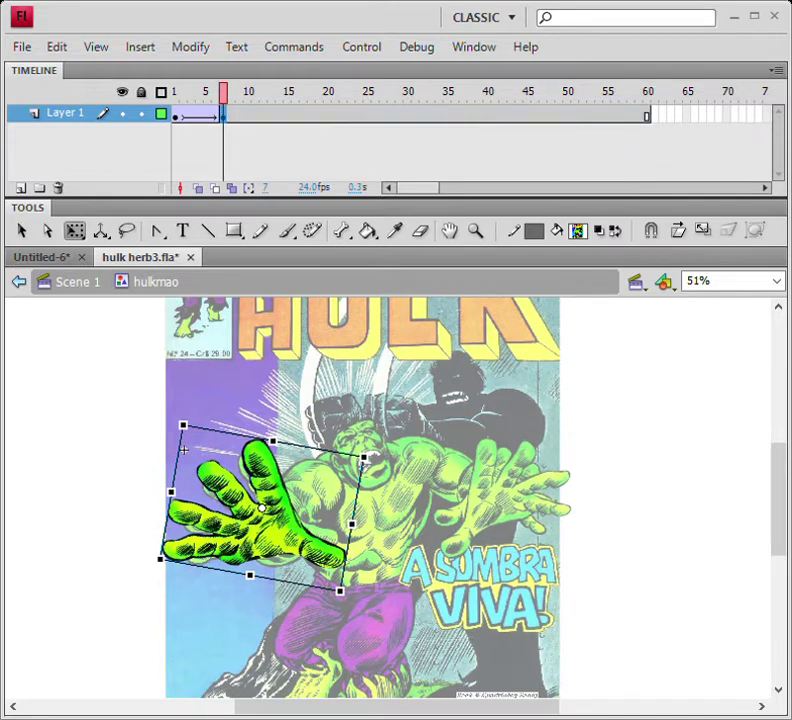
key(alt+i)
key(c)
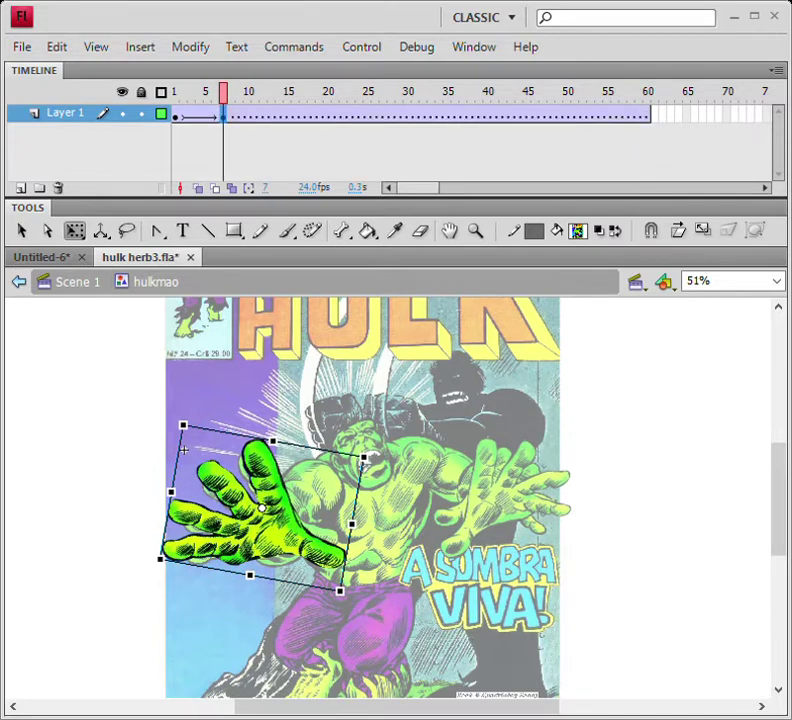
click(647, 114)
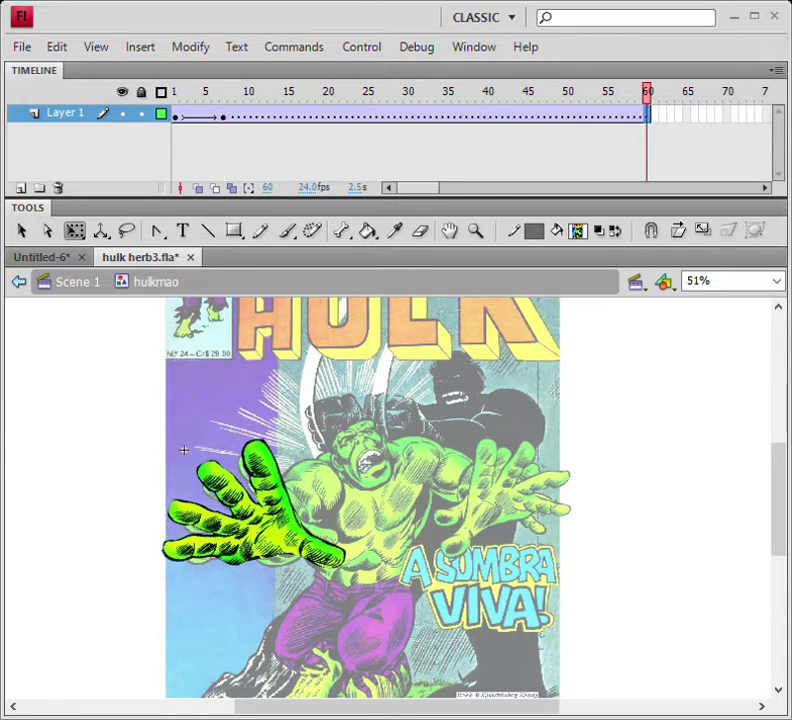
click(184, 450)
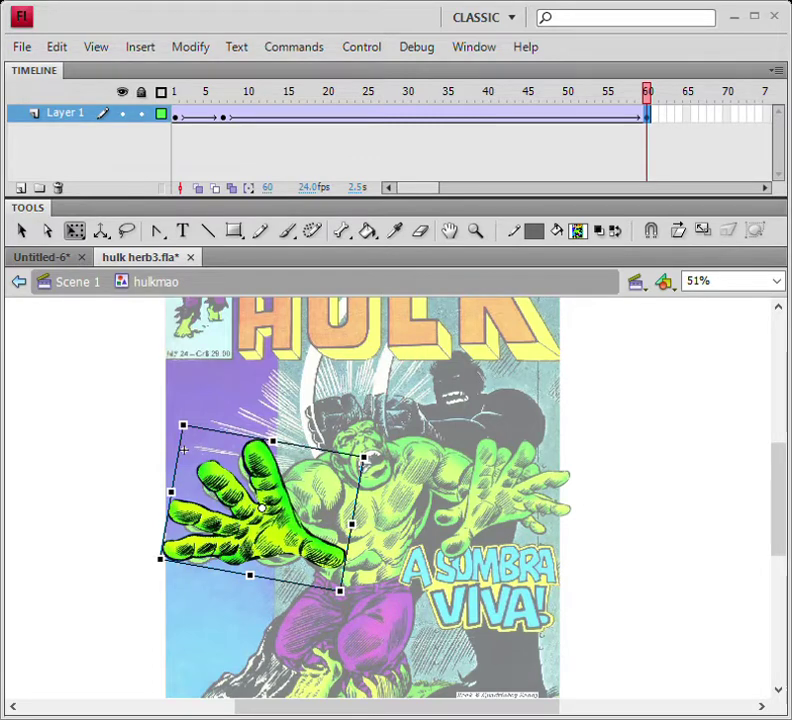
Step: Preview the hulkmao tween, rotate the hand slightly further clockwise at frame 60, and return to Scene 1
key(Return)
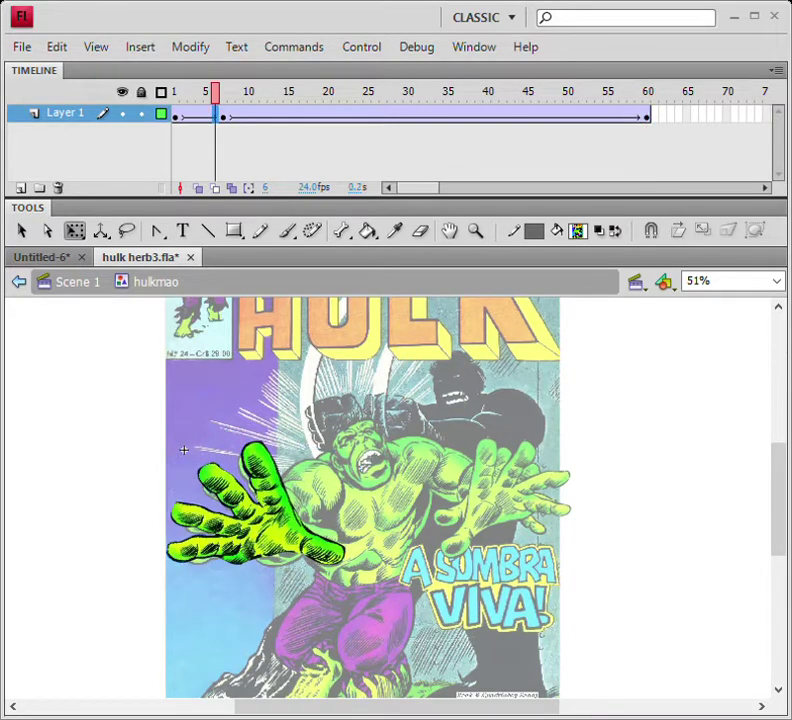
key(.)
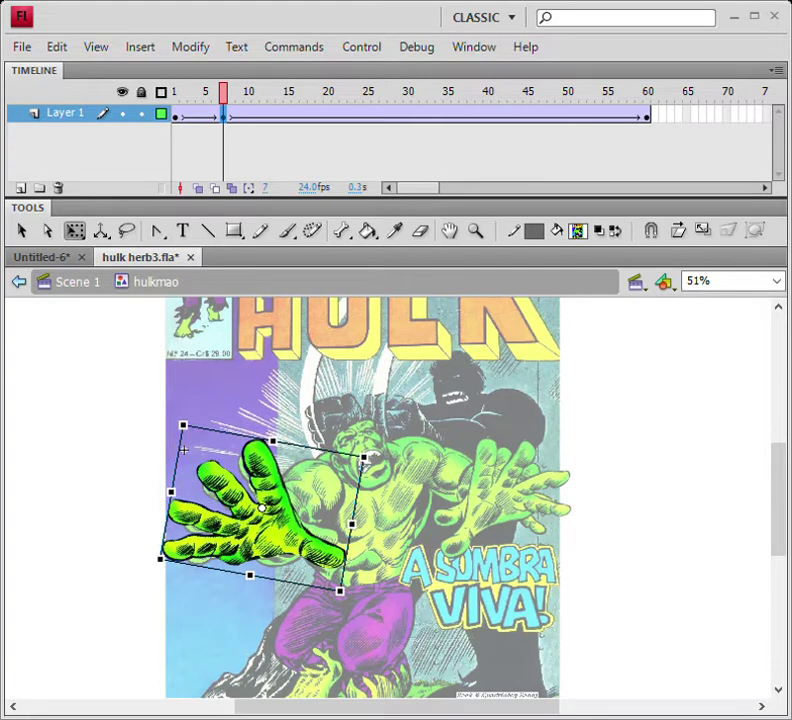
key(Return)
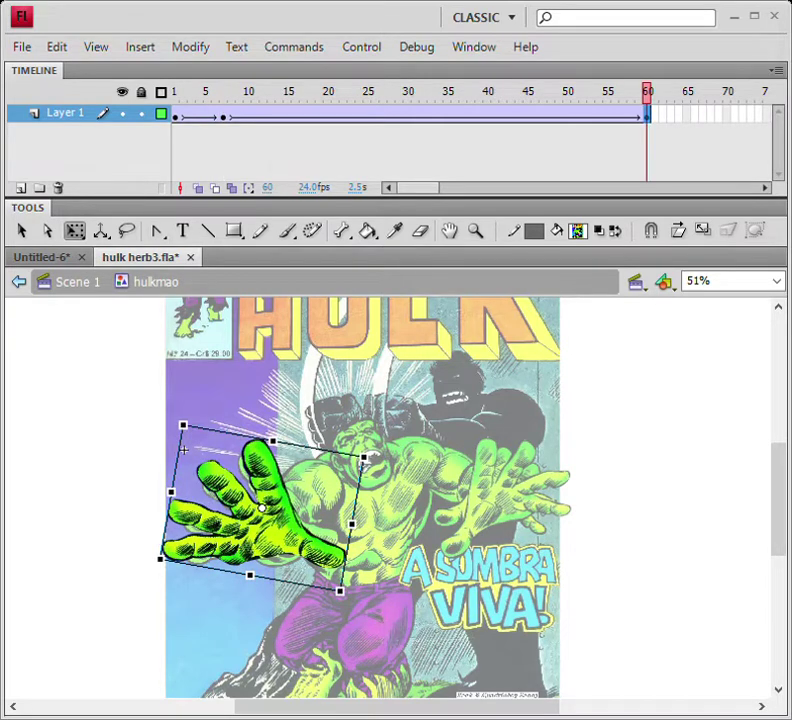
drag(368, 454, 373, 463)
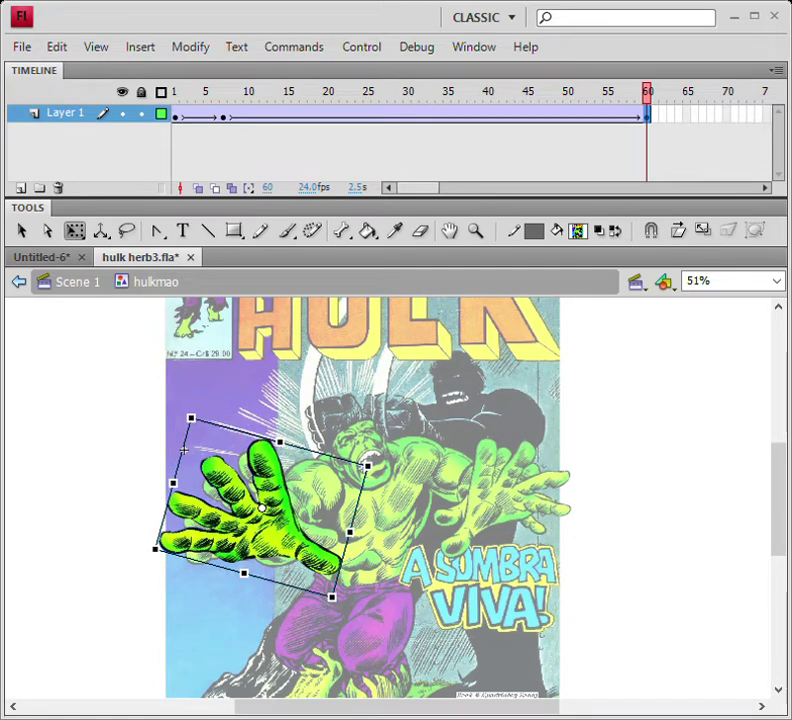
key(shift+comma)
key(ctrl+e)
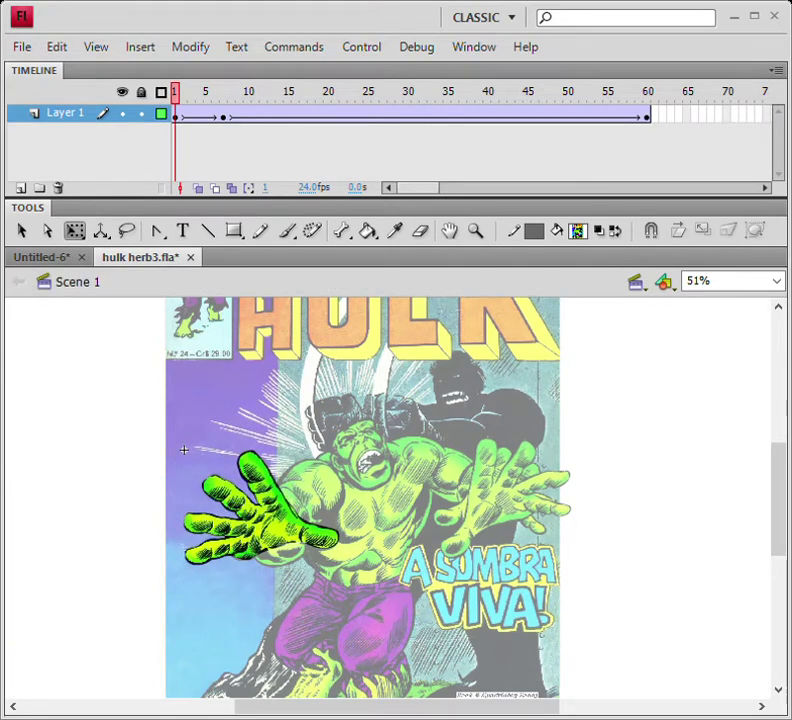
Step: In the maohu hand symbol, move the frame 60 keyframe to frame 6 and add a classic tween to a new keyframe at frame 60
click(496, 491)
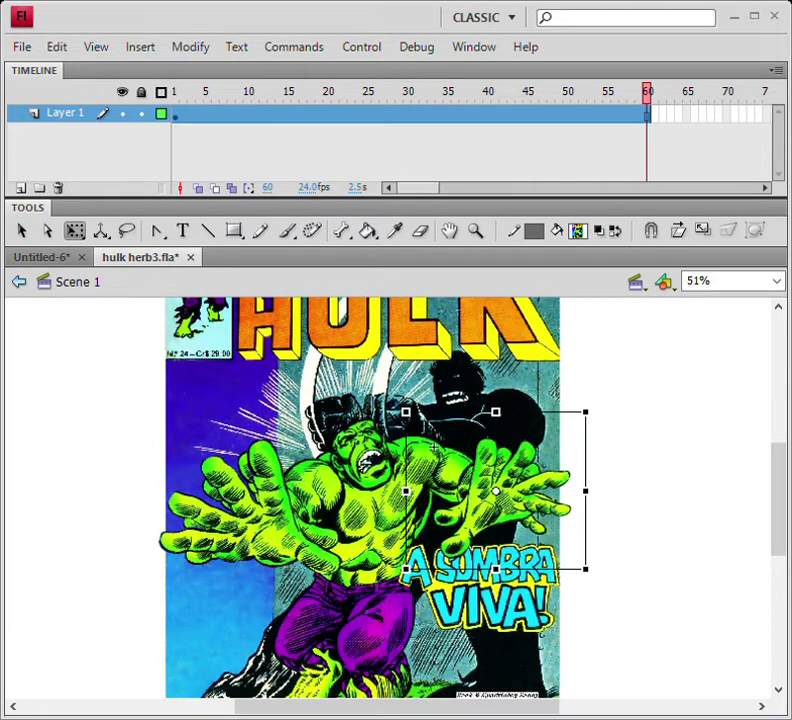
double_click(434, 447)
click(434, 447)
key(shift+period)
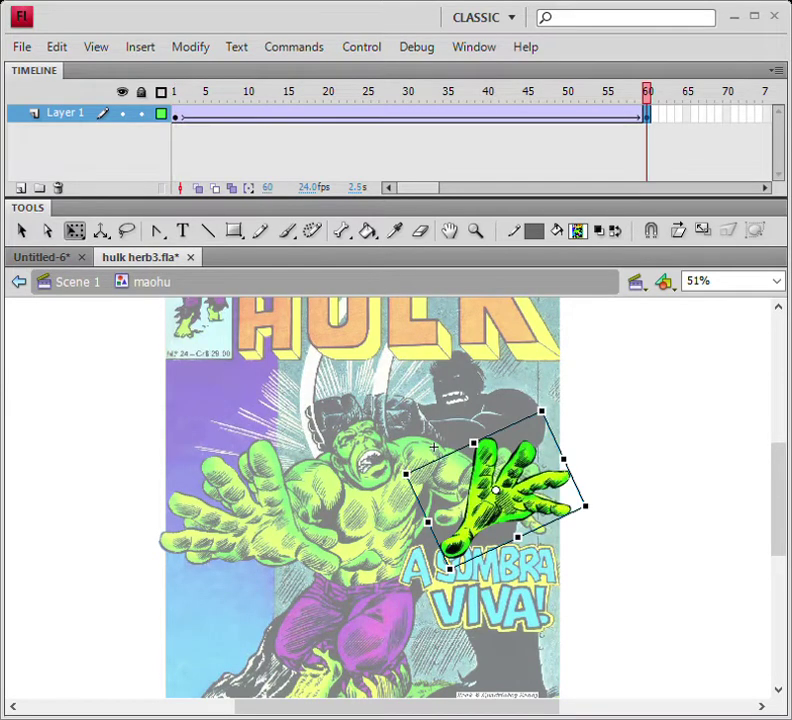
drag(223, 114, 215, 114)
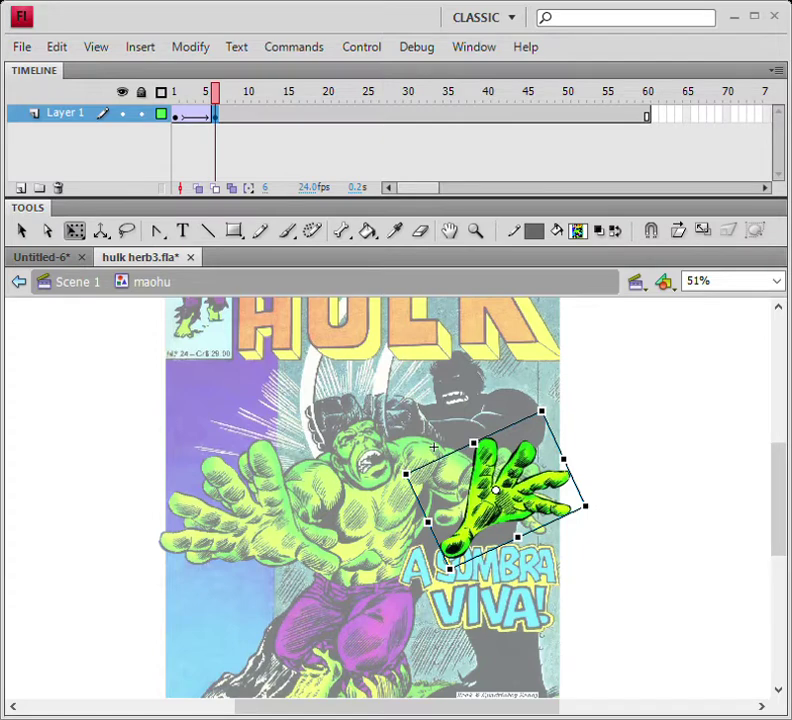
key(alt+i)
key(c)
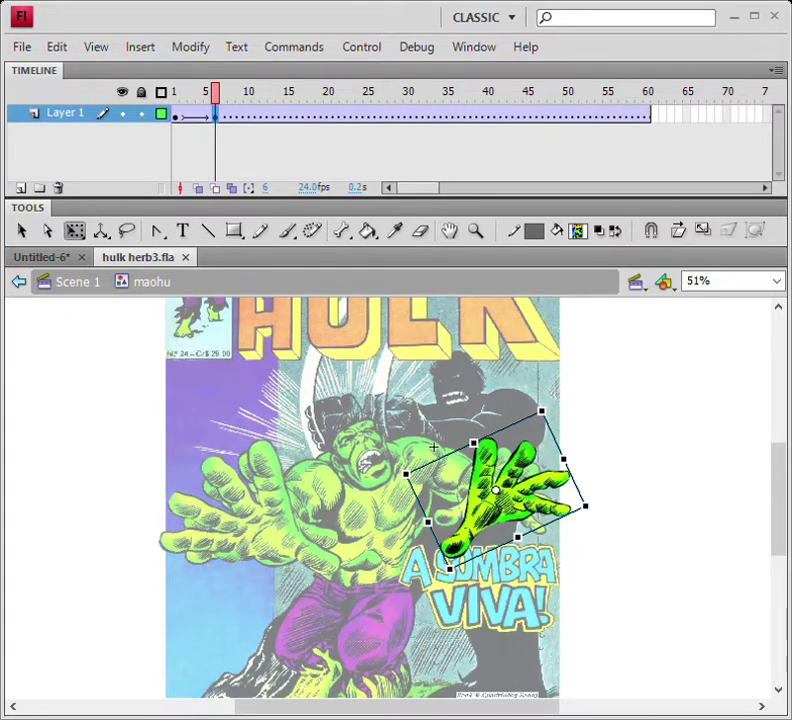
click(647, 114)
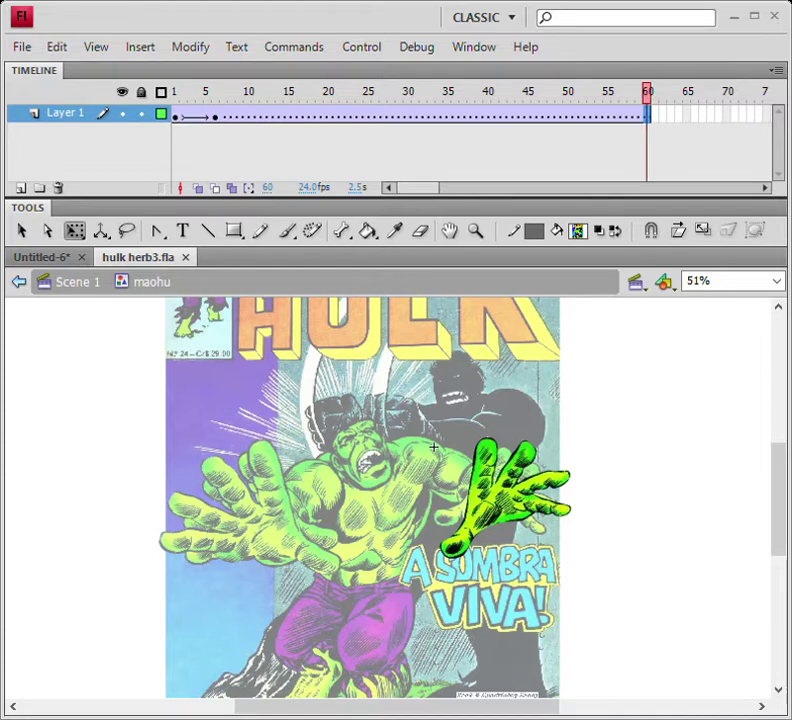
key(ctrl+z)
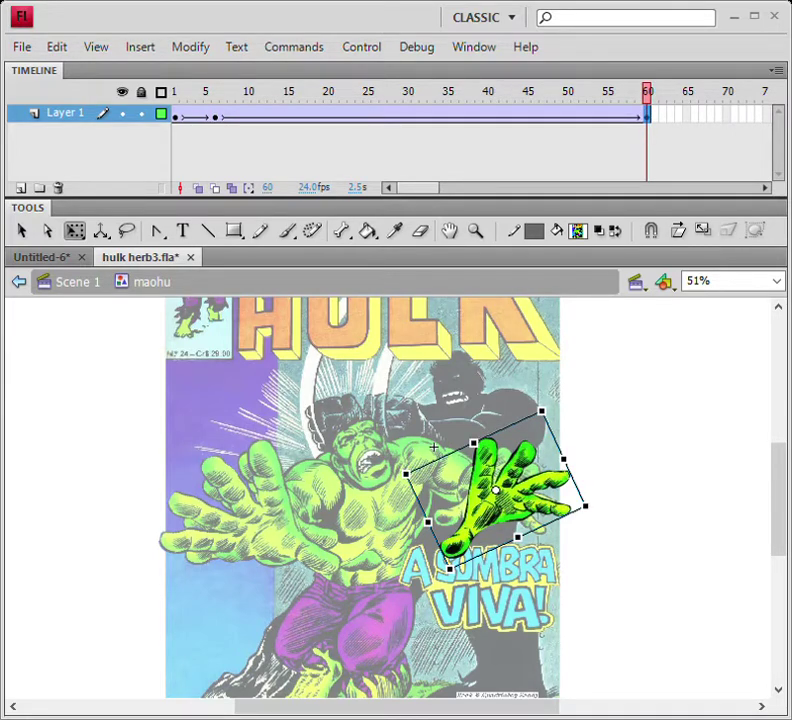
Step: Rotate the maohu hand slightly clockwise at frame 6 and save the file
click(215, 116)
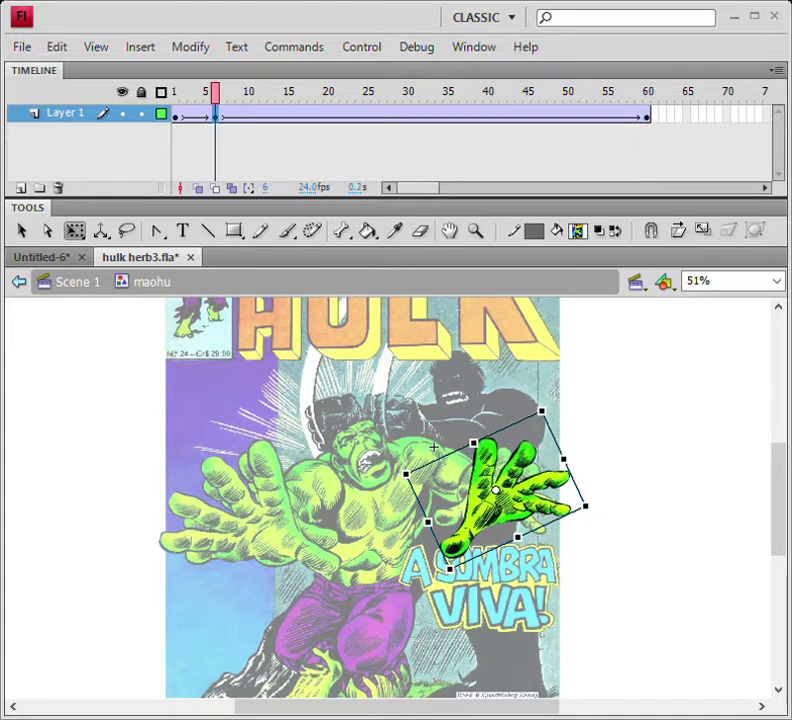
drag(588, 508, 586, 518)
key(ctrl+s)
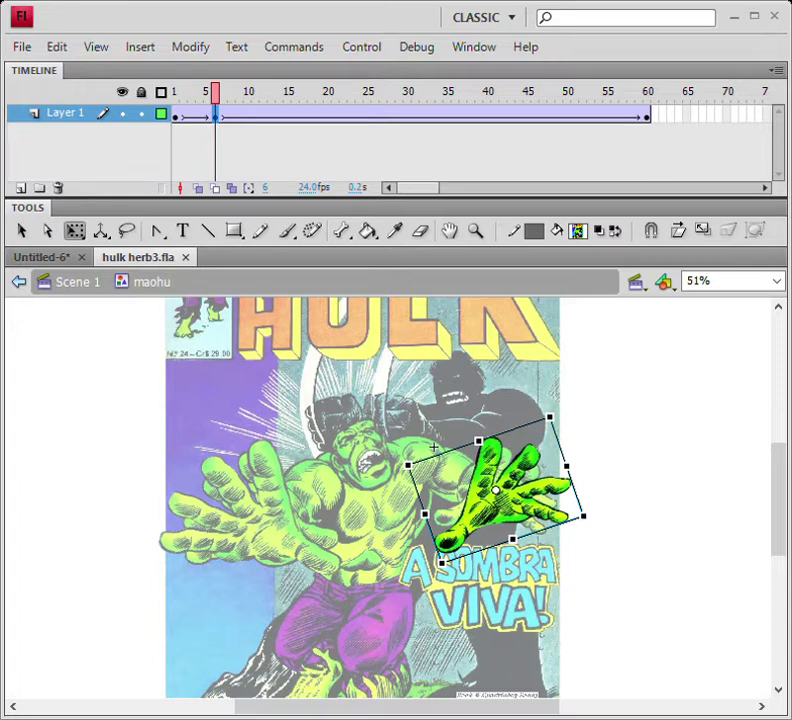
Step: Open the bram arm symbol from Scene 1 and create a classic tween from frame 1 to a new keyframe at frame 60
click(77, 282)
click(425, 426)
double_click(500, 415)
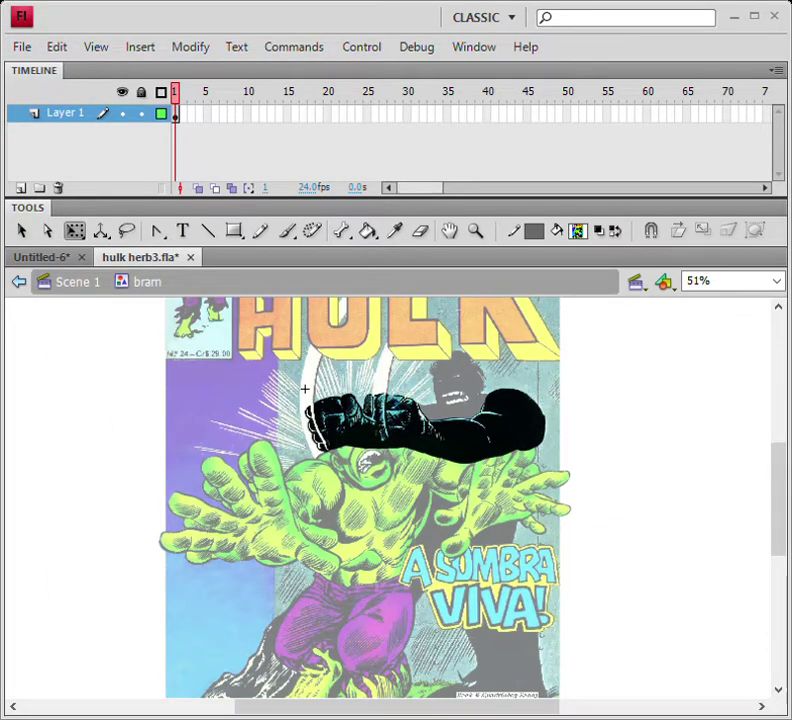
drag(419, 188, 429, 188)
click(535, 114)
key(F6)
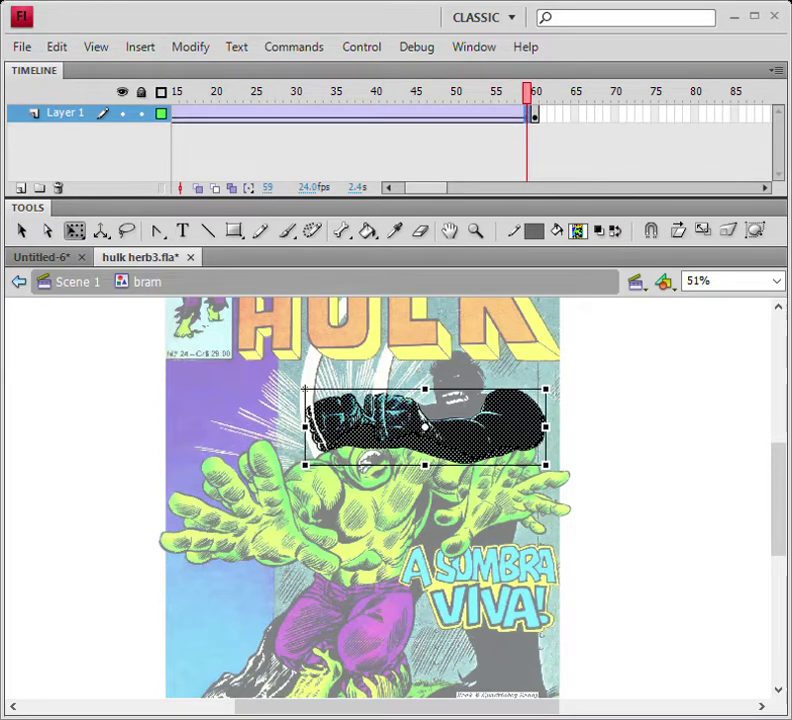
click(535, 114)
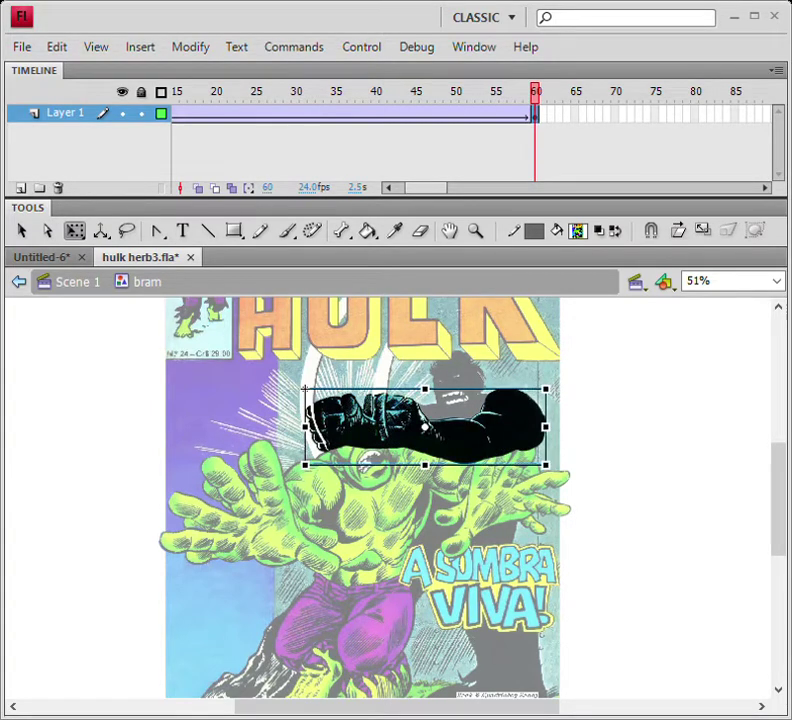
Step: Skew the black arm at frame 1 so that its fist end is raised, and shift the arm slightly upward
drag(426, 188, 414, 188)
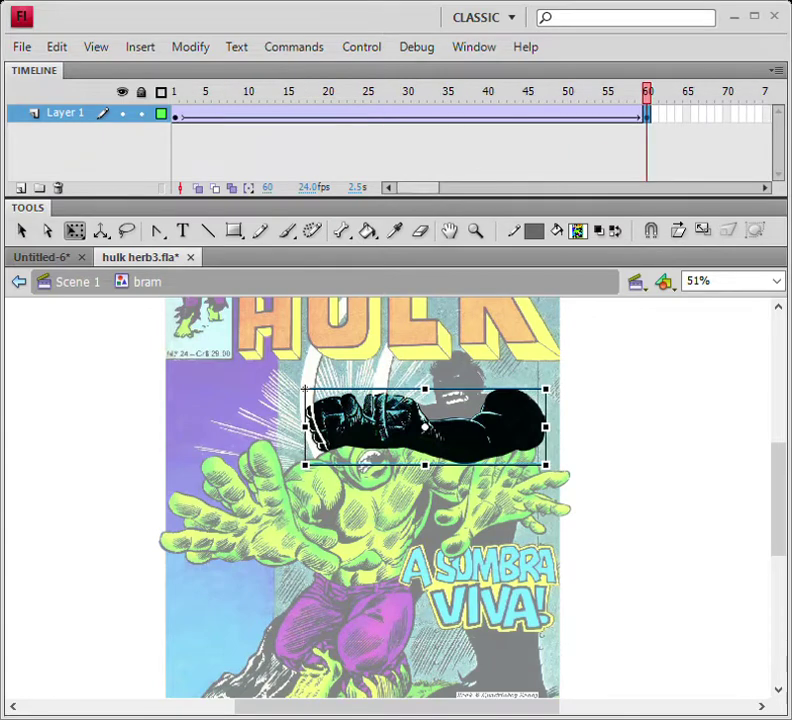
click(175, 115)
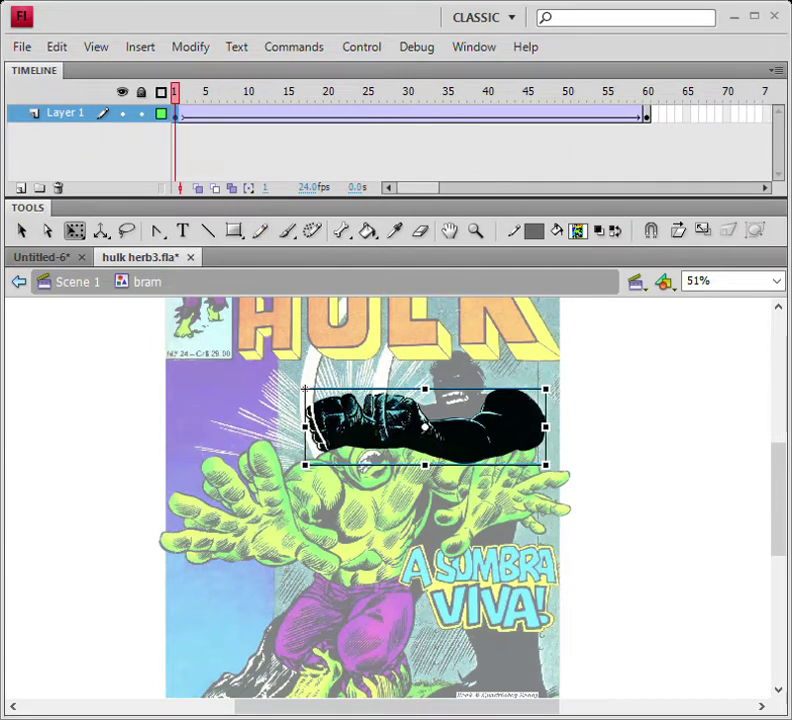
drag(305, 410, 305, 378)
drag(390, 412, 395, 390)
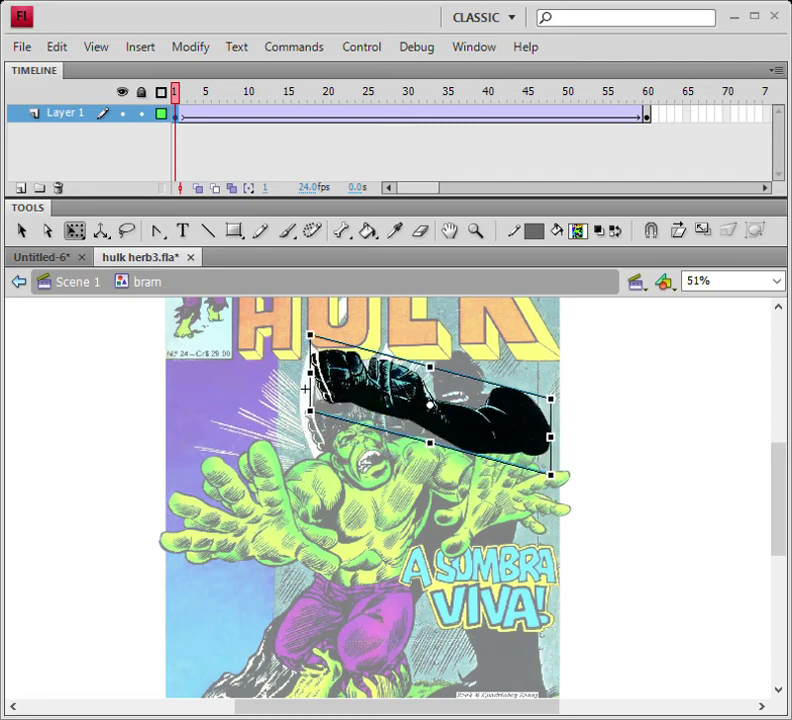
Step: Rotate the black arm clockwise at frame 1 so its fist end rises further, shift it slightly upward and save the file
drag(554, 479, 533, 502)
drag(402, 397, 404, 383)
drag(329, 309, 323, 326)
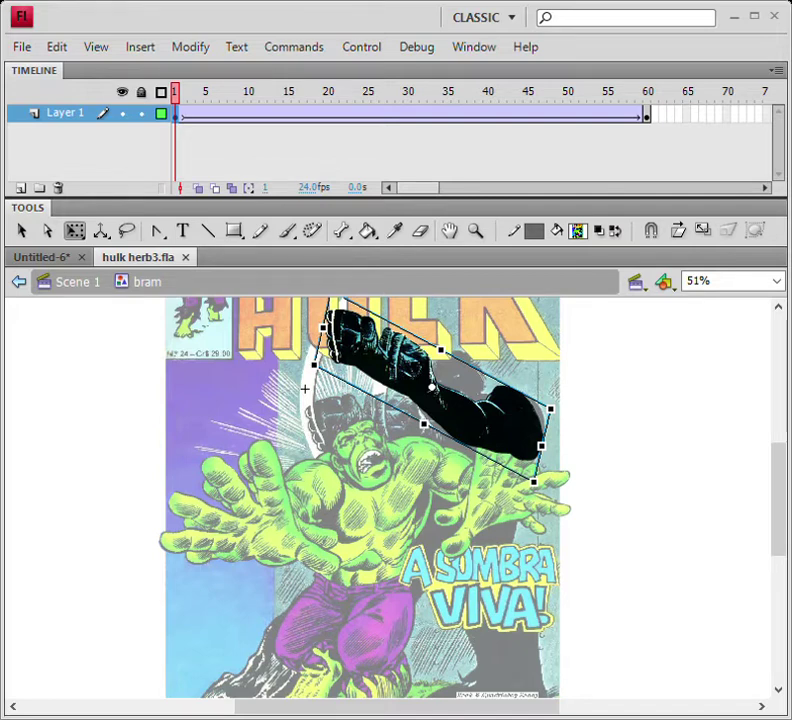
Step: Move the arm's frame 60 keyframe to frame 5, add a classic tween from it and insert a new keyframe at frame 60
click(647, 114)
drag(647, 114, 207, 114)
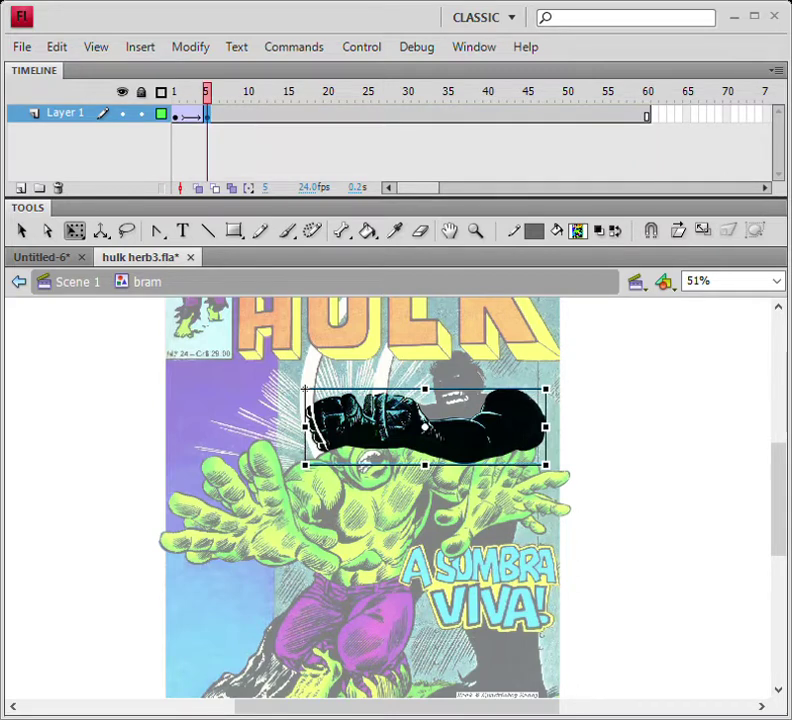
key(alt+i)
key(c)
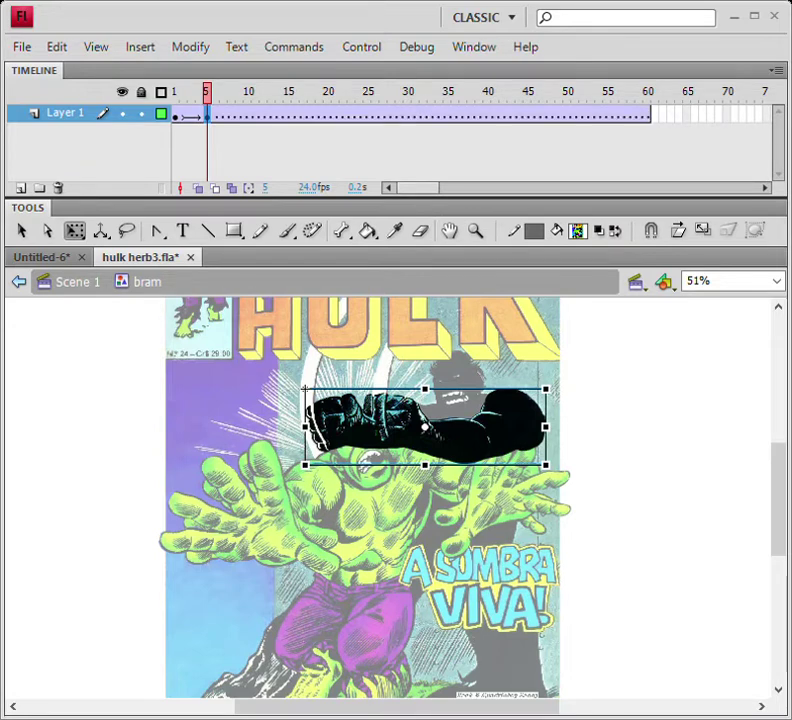
key(Return)
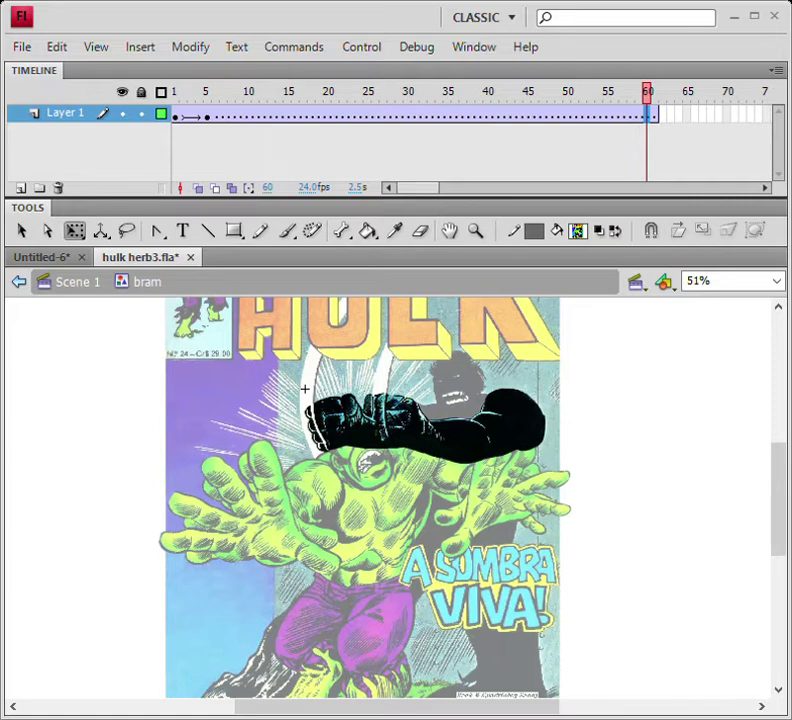
key(ctrl+s)
click(304, 388)
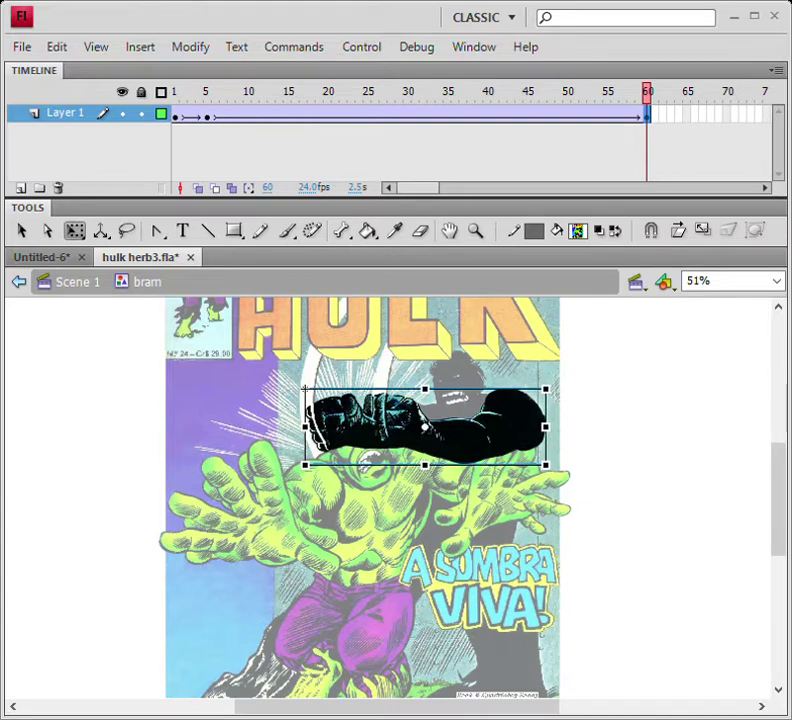
Step: Rotate the black arm very slightly clockwise at frame 5, save the file and return to Scene 1
click(207, 115)
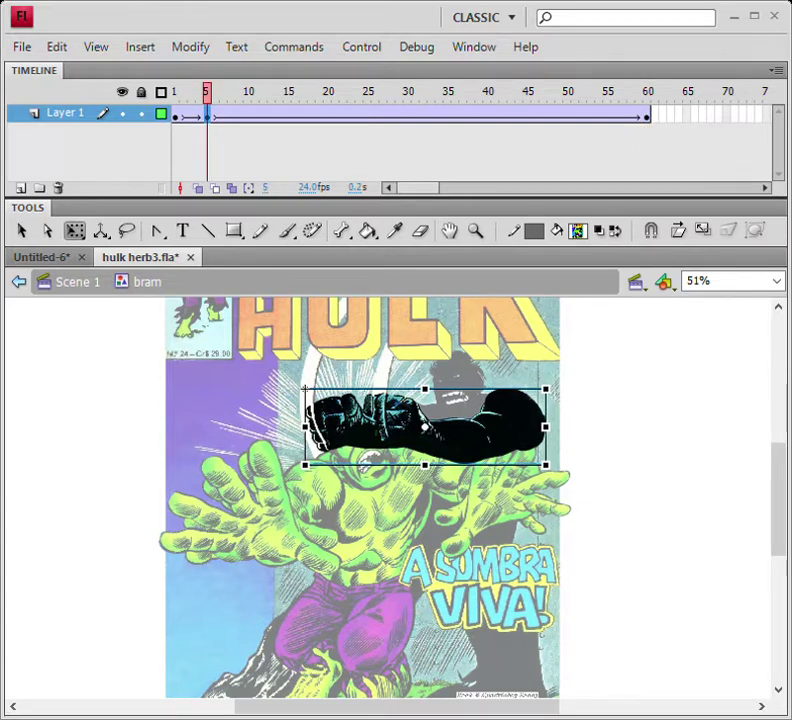
drag(550, 385, 551, 388)
drag(305, 387, 306, 385)
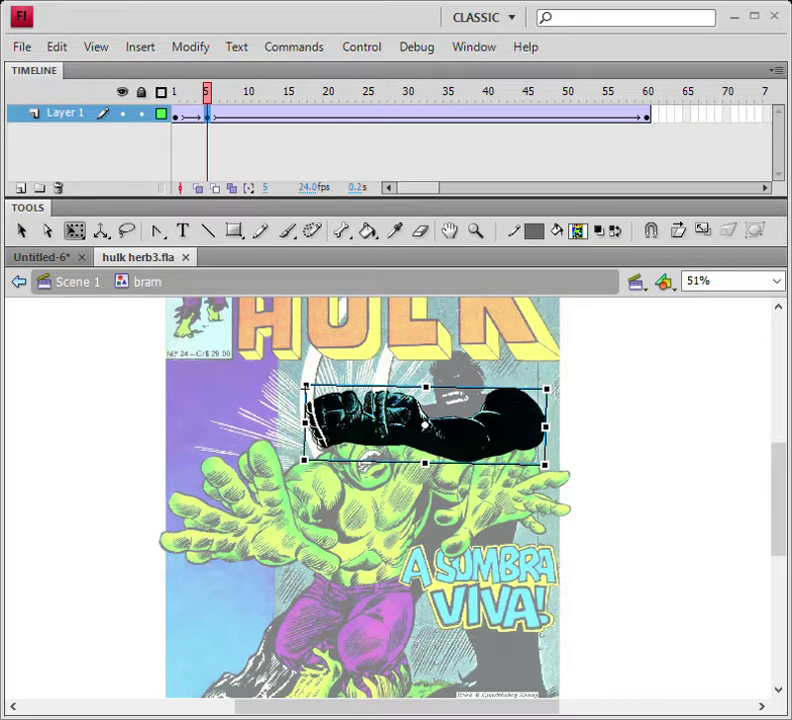
key(ctrl+e)
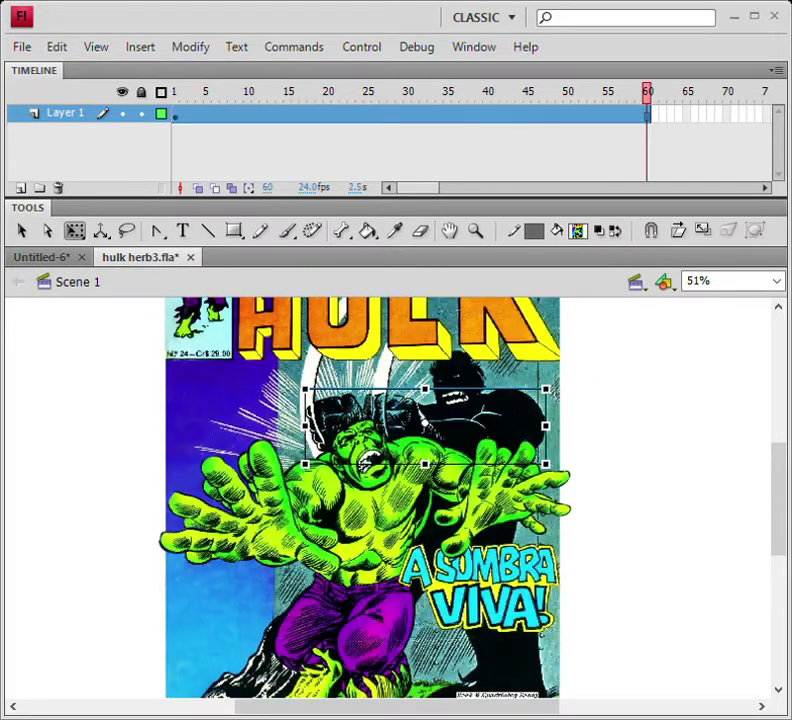
Step: Outline the leftover thumb behind the hand on the picture's right side with a black brush and fill it black
key(z)
drag(448, 416, 580, 555)
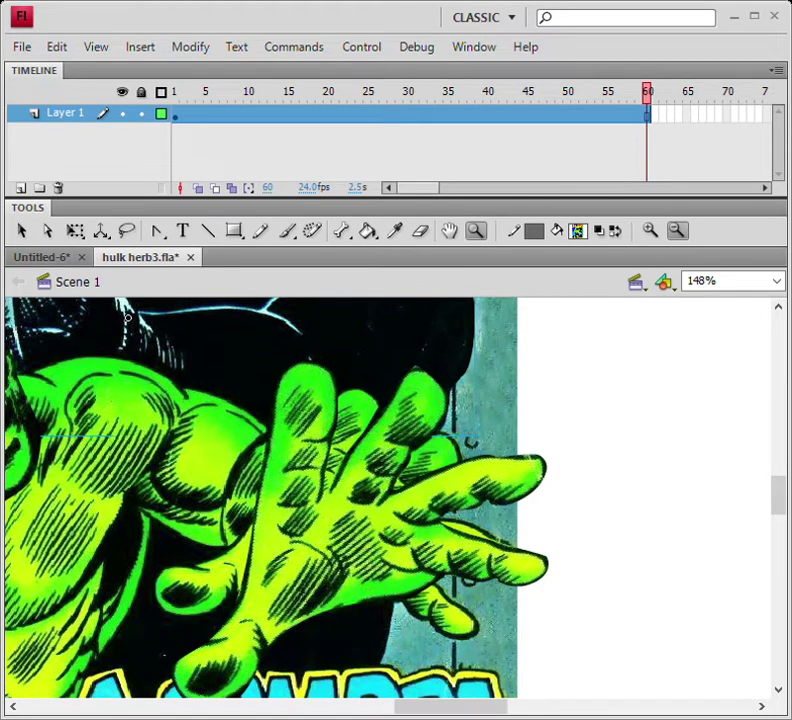
key(v)
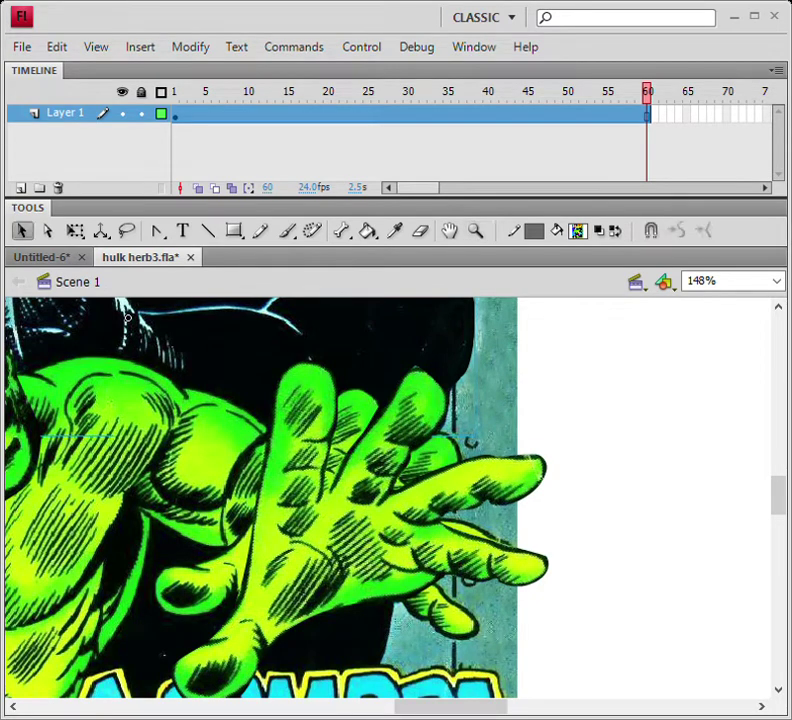
click(488, 424)
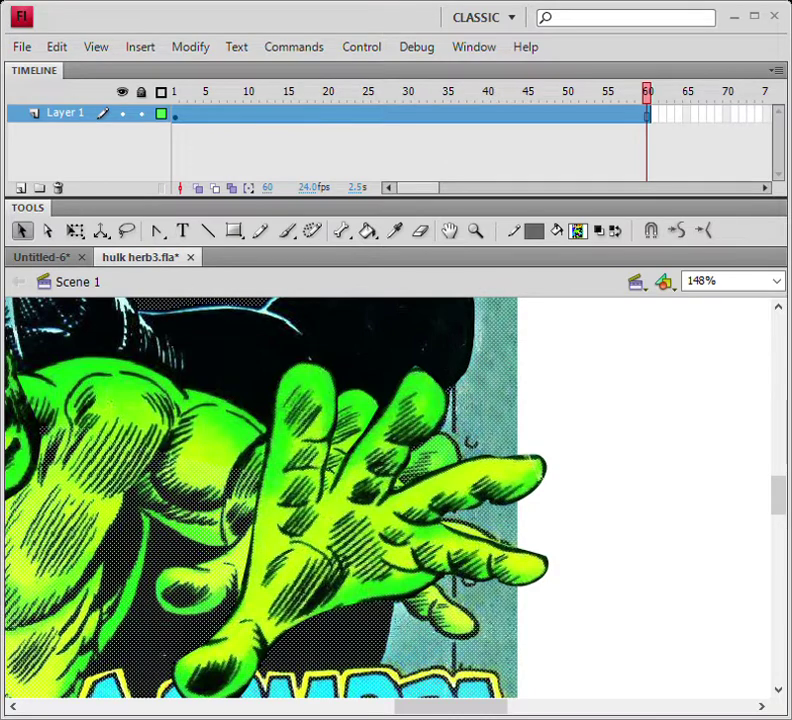
key(Escape)
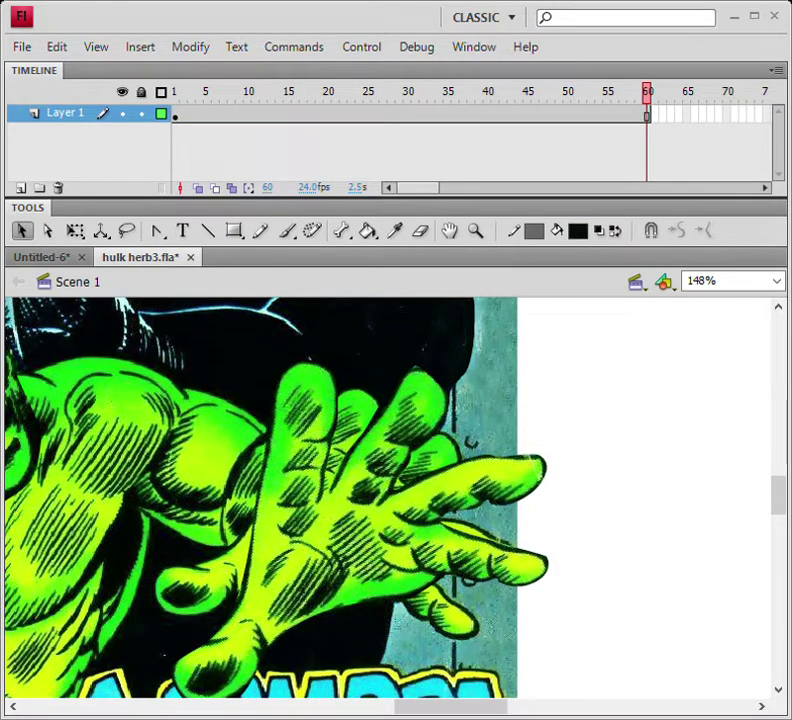
key(b)
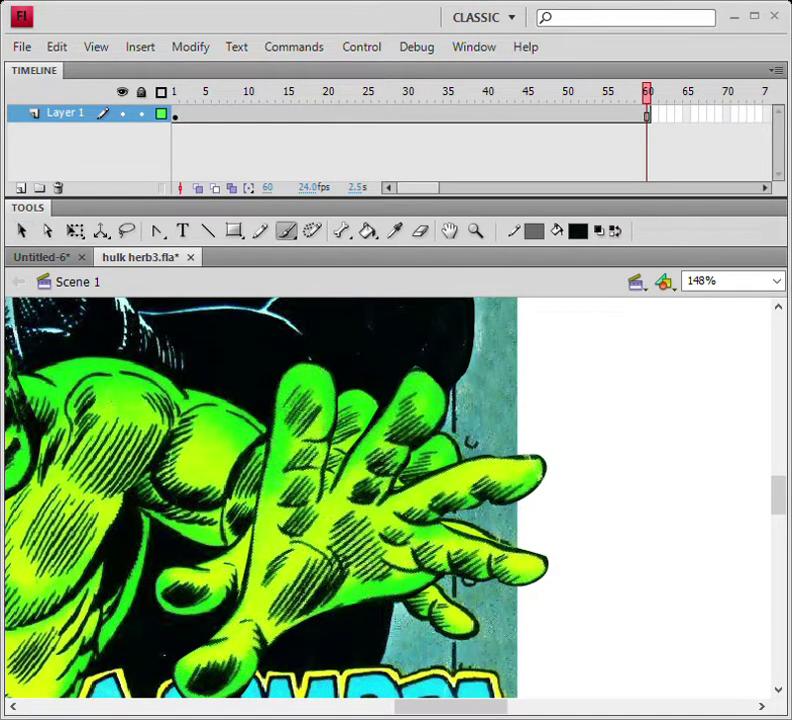
mouse_move(268, 437)
mouse_down()
mouse_move(373, 461)
mouse_move(390, 479)
mouse_move(437, 400)
mouse_up()
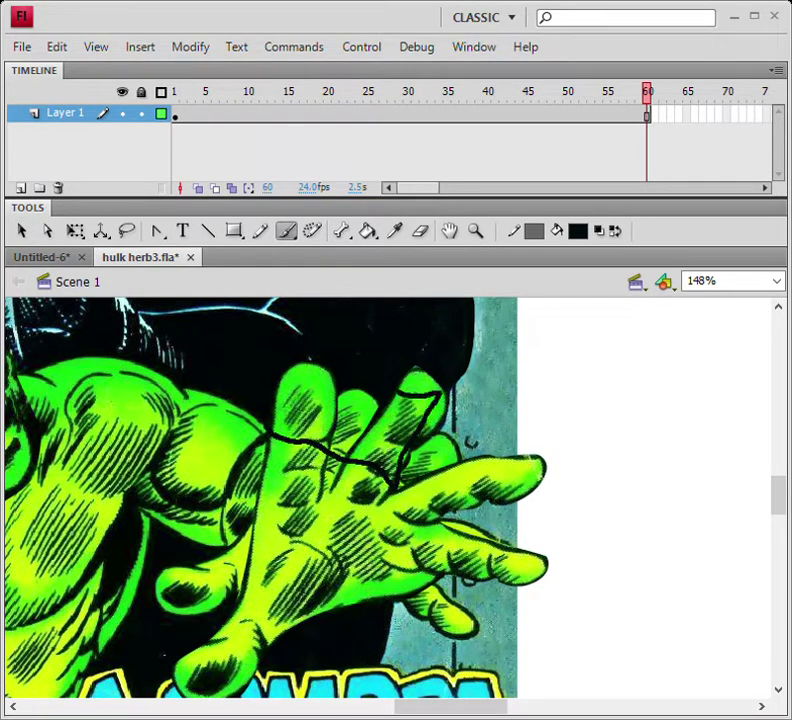
key(ctrl+z)
key(ctrl+z)
mouse_move(232, 543)
mouse_down()
mouse_move(335, 565)
mouse_move(384, 594)
mouse_move(222, 622)
mouse_up()
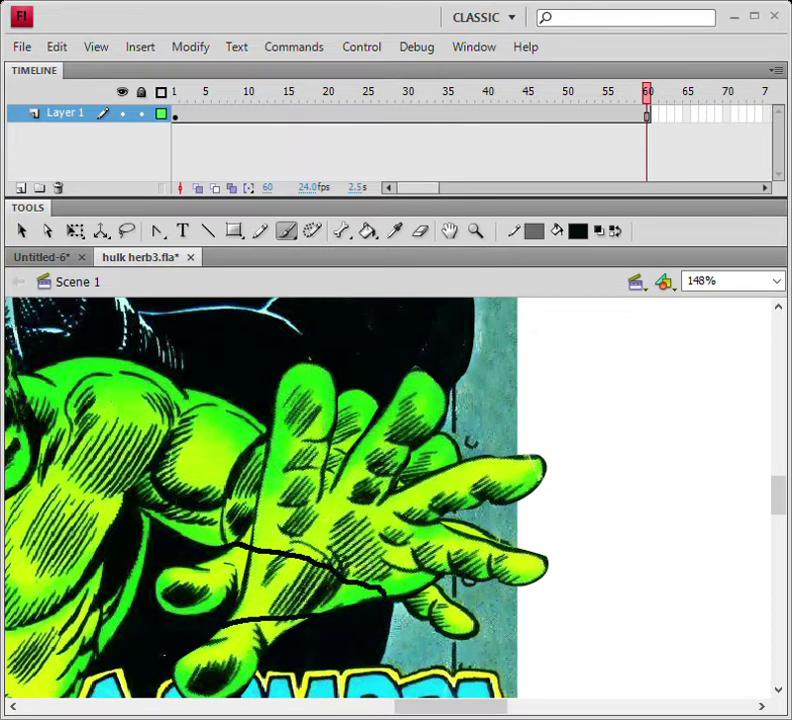
key(ctrl+z)
key(k)
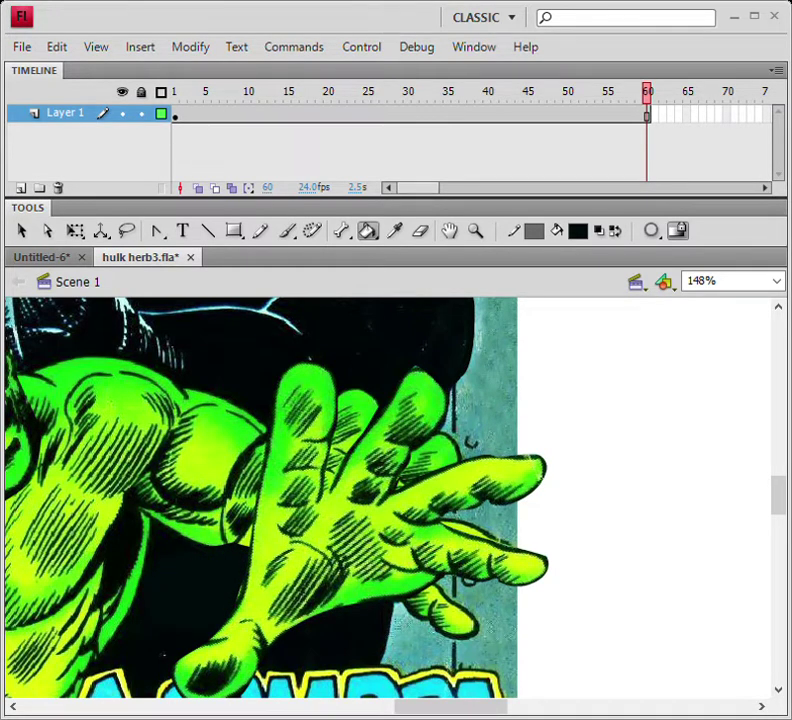
Step: Paint the leftover areas behind the right hand's upper fingers black on the background and save the file
key(b)
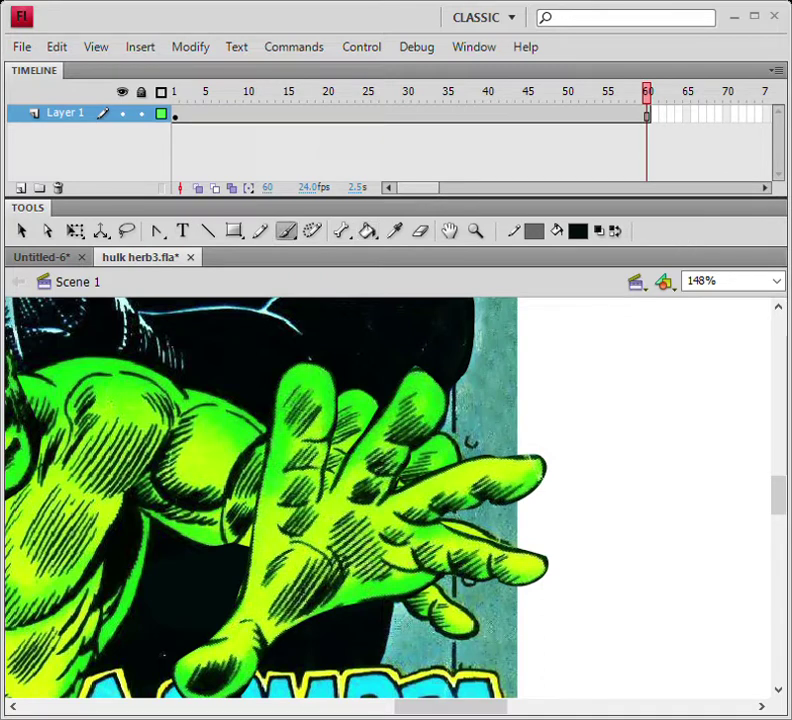
mouse_move(272, 427)
mouse_down()
mouse_move(406, 488)
mouse_move(416, 424)
mouse_move(372, 394)
mouse_move(276, 421)
mouse_up()
key(ctrl+z)
key(ctrl+z)
key(k)
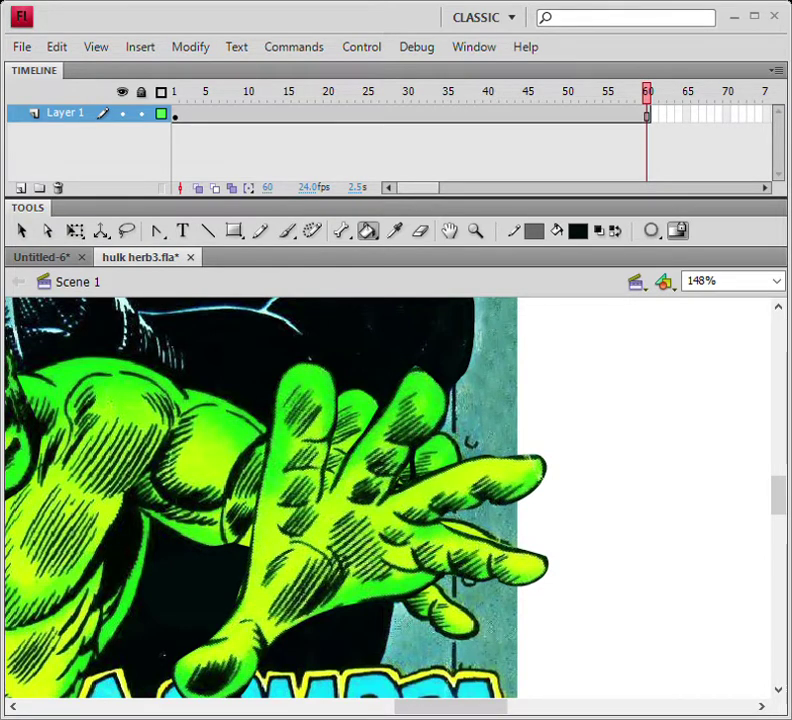
key(ctrl+s)
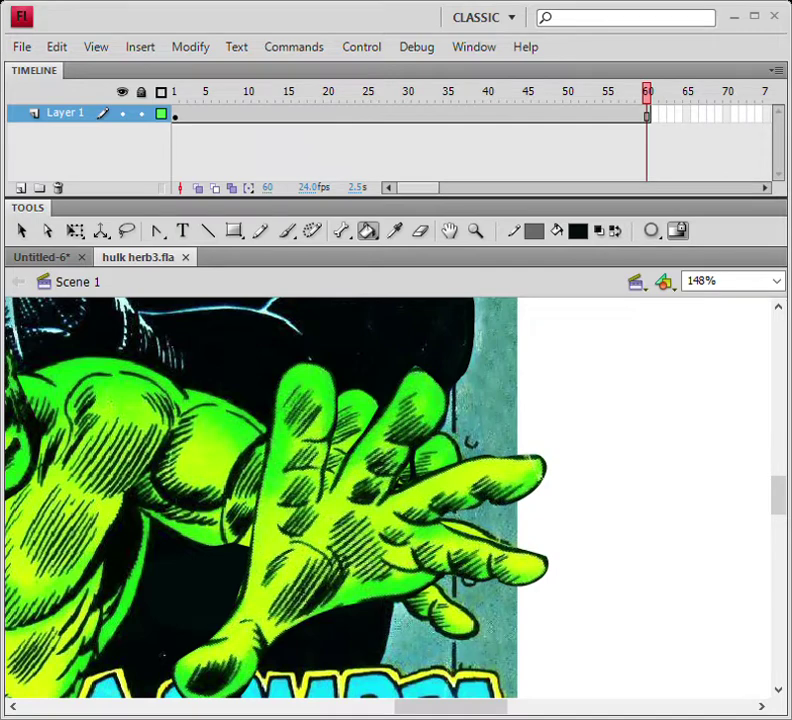
Step: In the cab symbol, cut off the leftover fingertip at the arm's end with the Eraser, delete it and return to Scene 1
key(v)
click(205, 450)
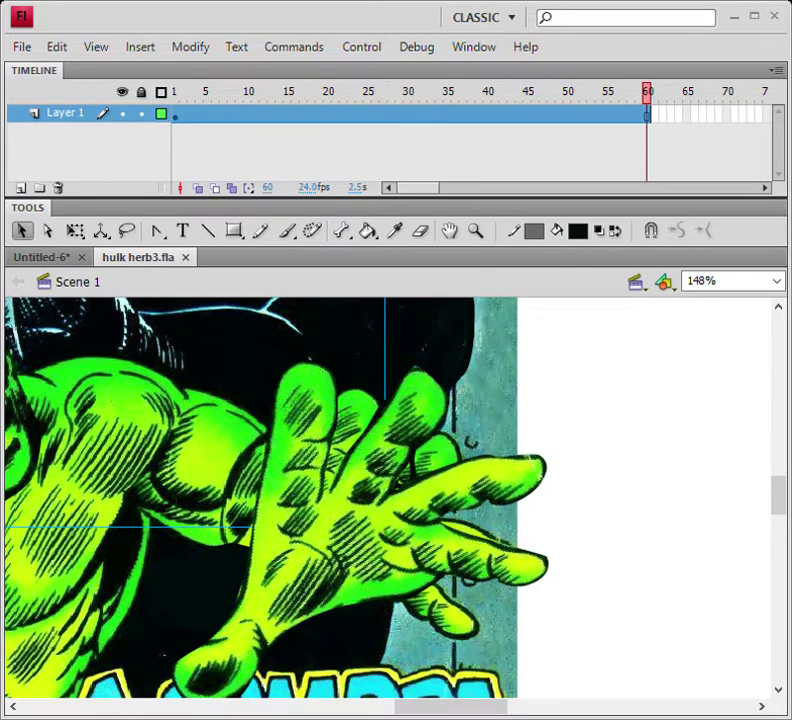
double_click(205, 450)
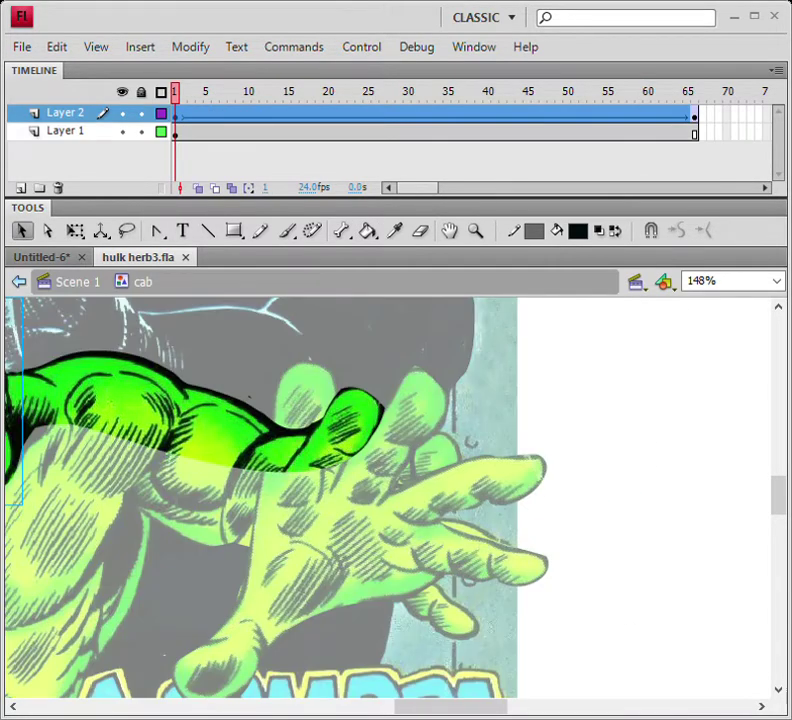
key(e)
drag(286, 424, 386, 461)
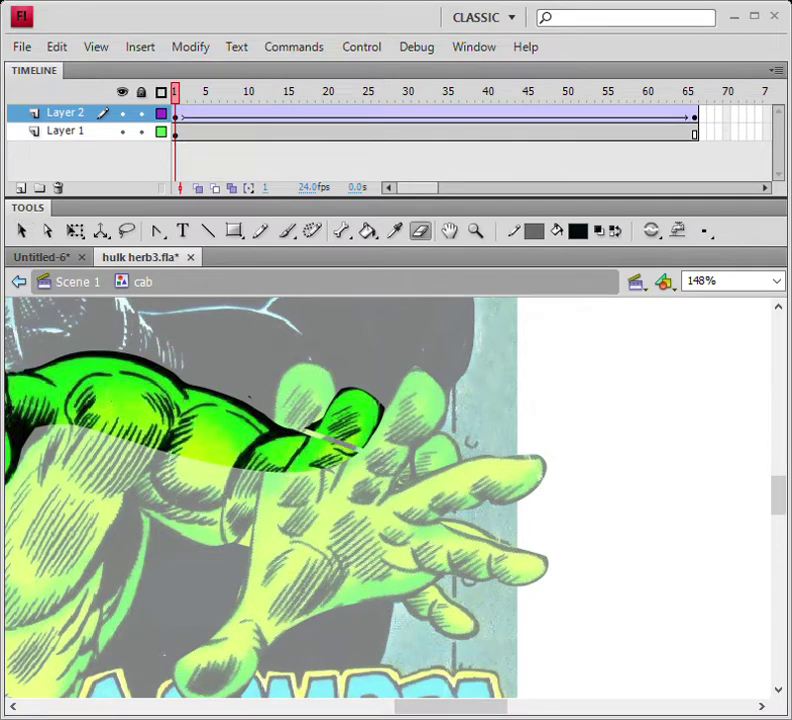
key(v)
click(350, 416)
key(Delete)
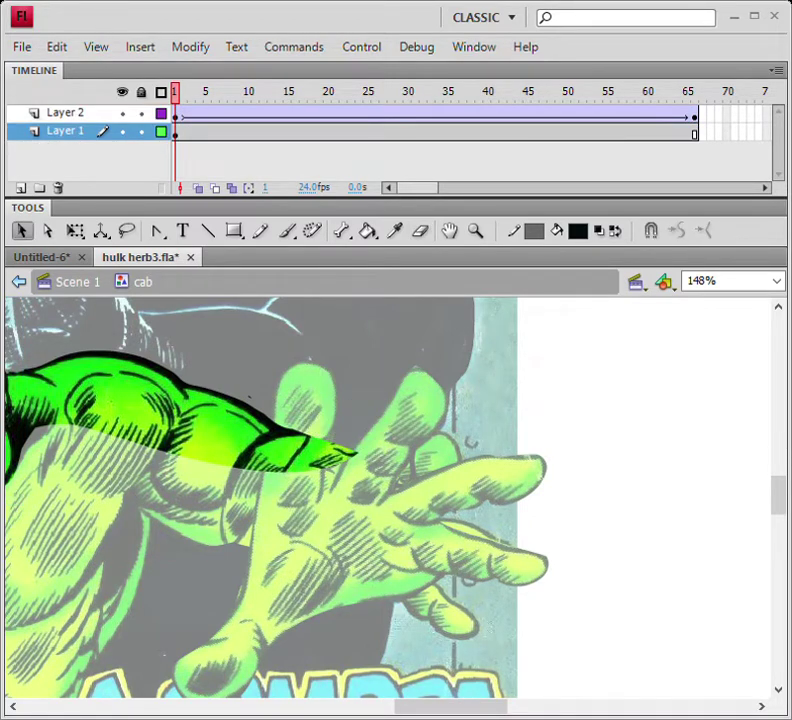
key(ctrl+e)
key(Escape)
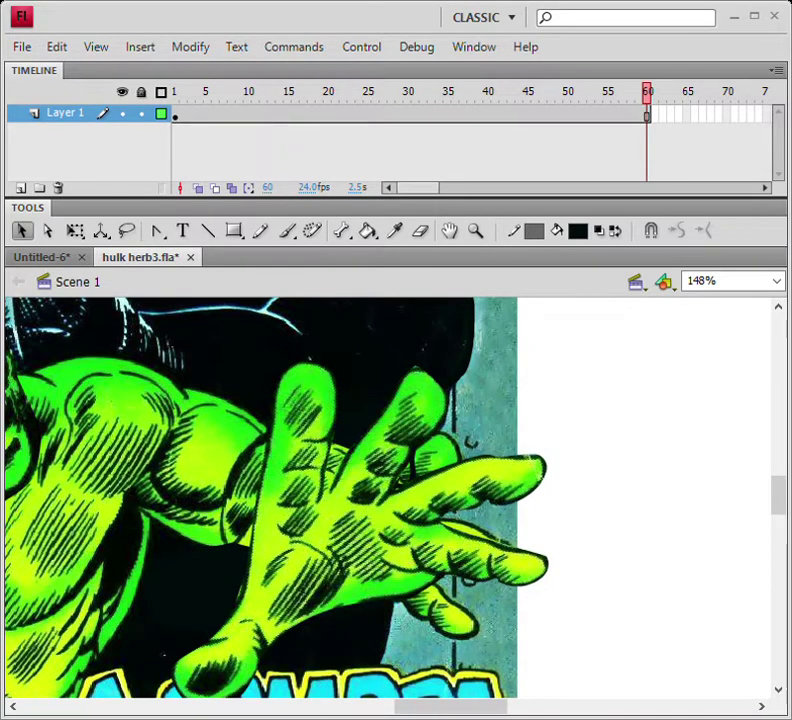
Step: Outline the leftover fingers behind the right hand with a teal brush, fill them teal to match the background and save the file
key(b)
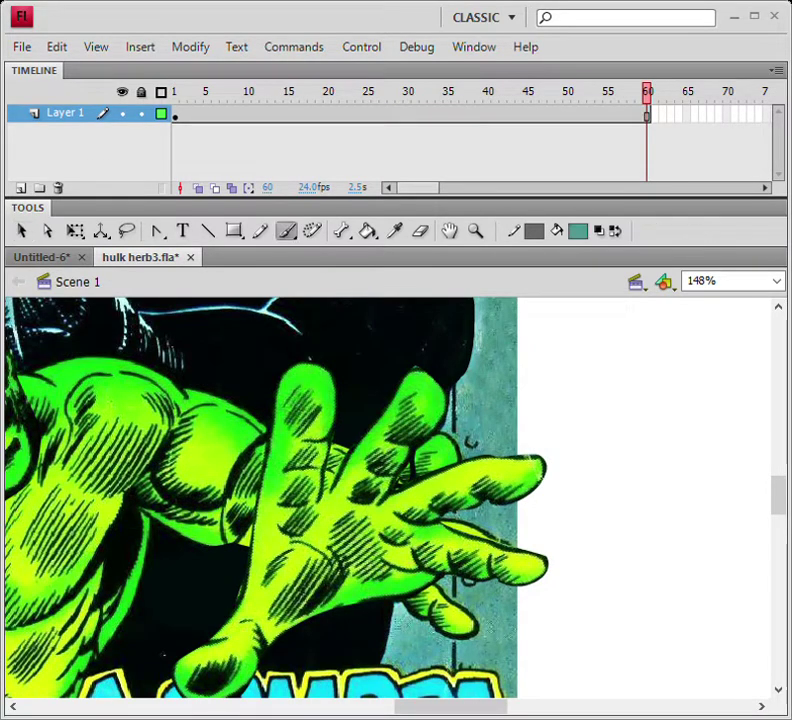
mouse_move(451, 389)
mouse_down()
mouse_move(408, 474)
mouse_move(390, 605)
mouse_up()
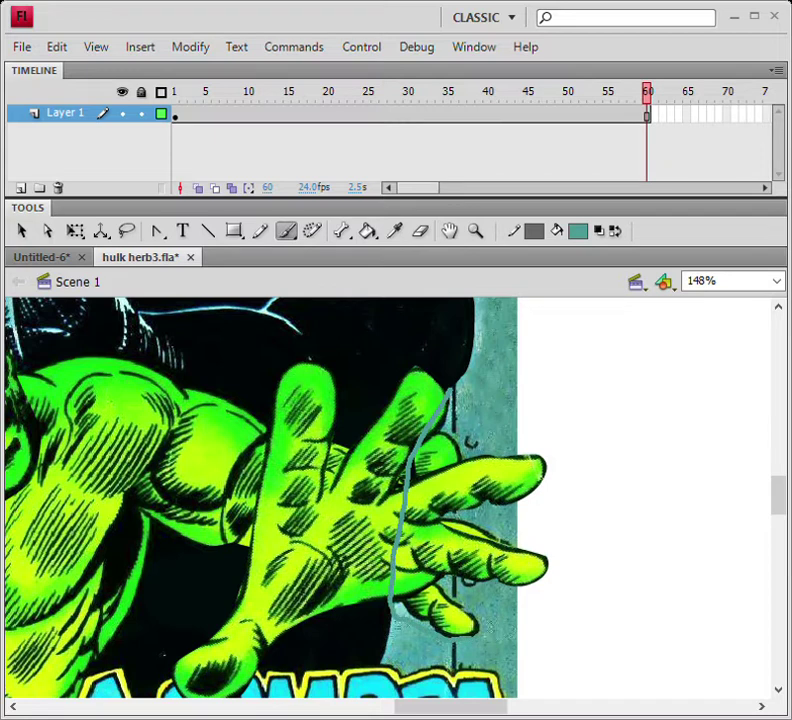
mouse_move(463, 573)
mouse_down()
mouse_move(501, 574)
mouse_move(509, 539)
mouse_move(443, 514)
mouse_move(463, 453)
mouse_up()
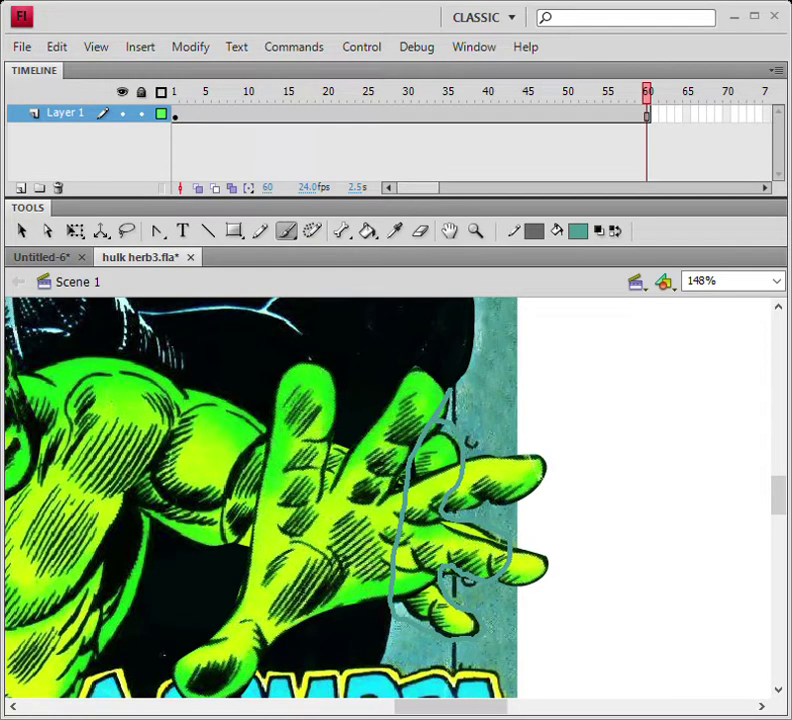
key(ctrl+z)
key(ctrl+z)
key(k)
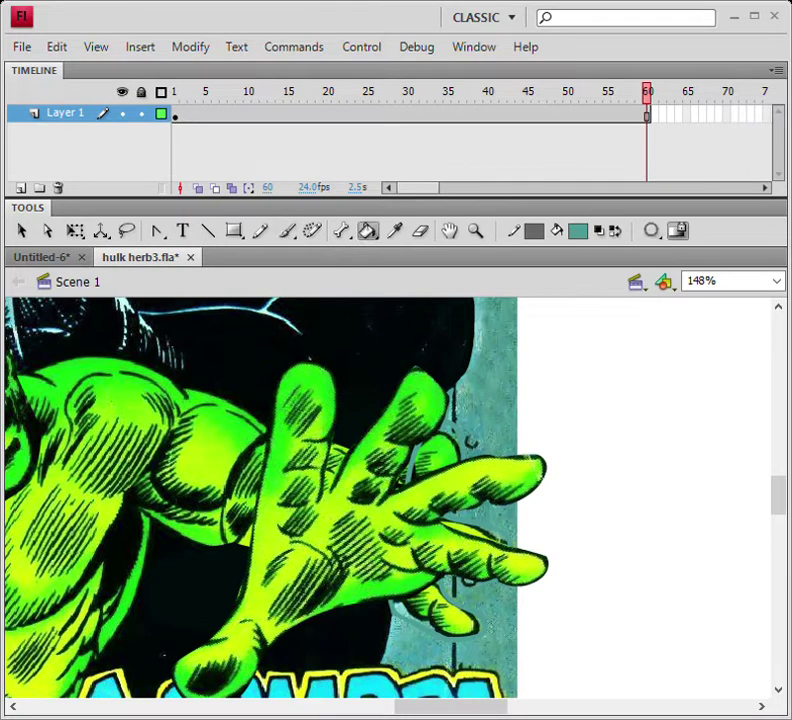
click(449, 611)
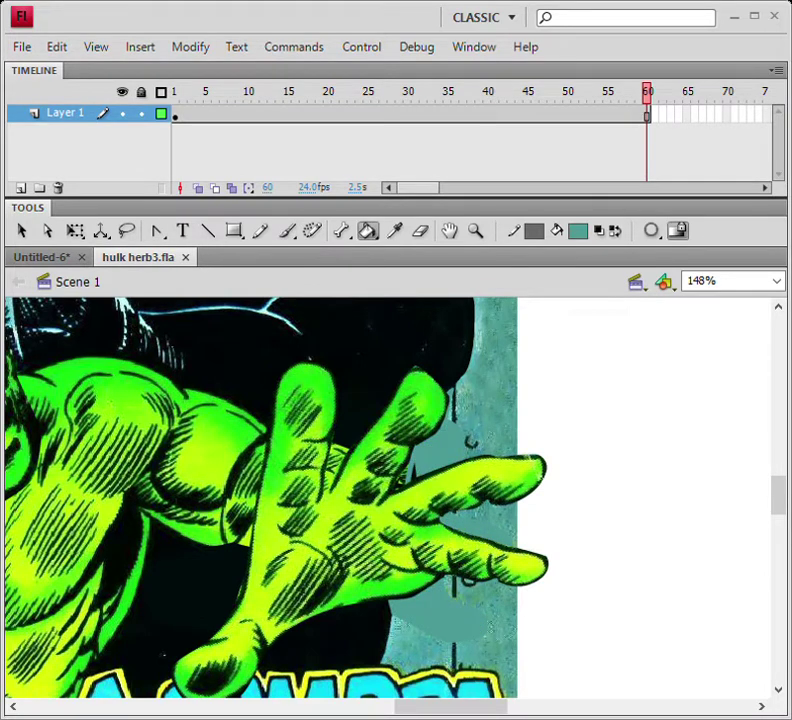
Step: Outline the leftover thumb above the left hand's thumb with a black brush, fill it black and save the file
key(z)
key(ctrl+minus)
click(337, 525)
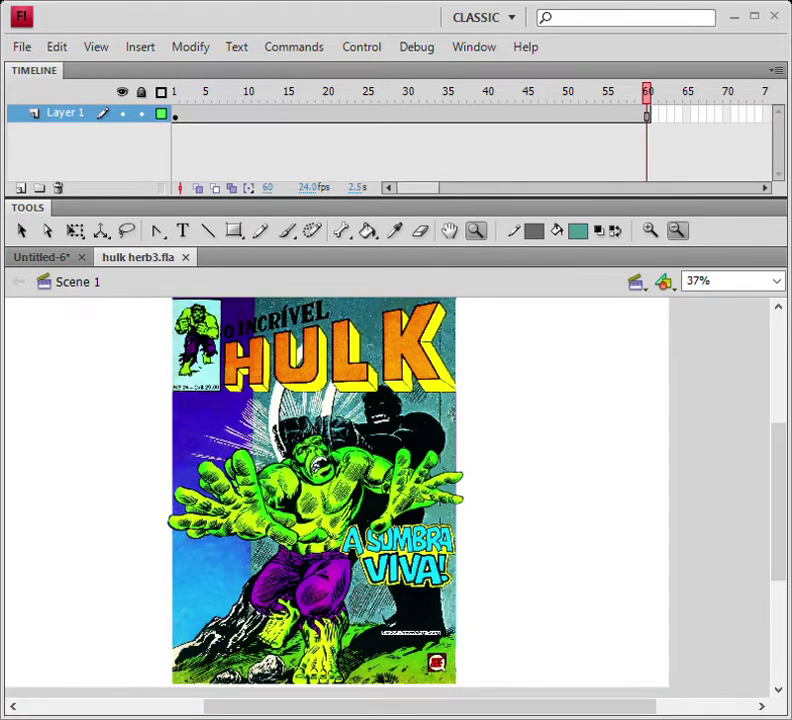
drag(162, 448, 348, 573)
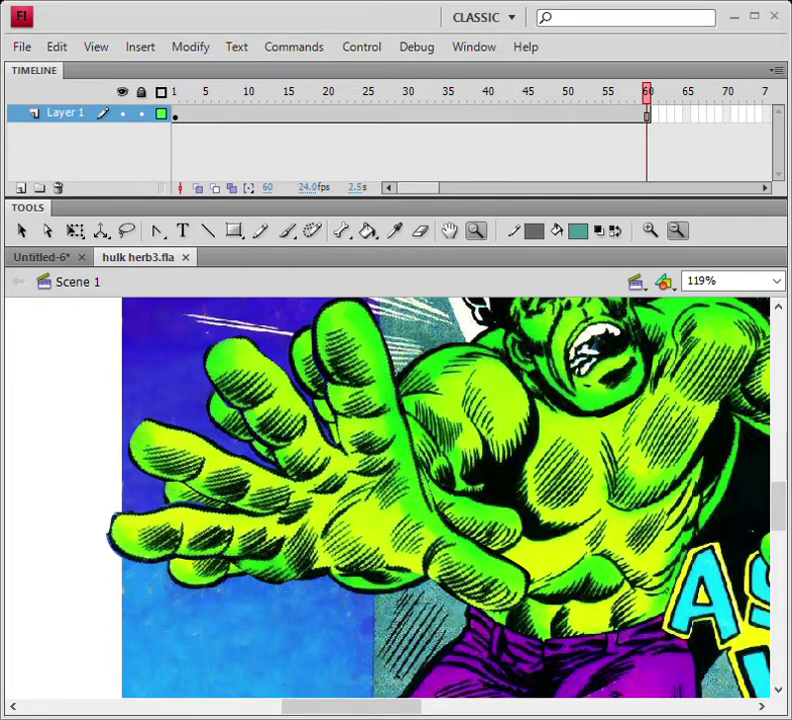
click(578, 231)
key(b)
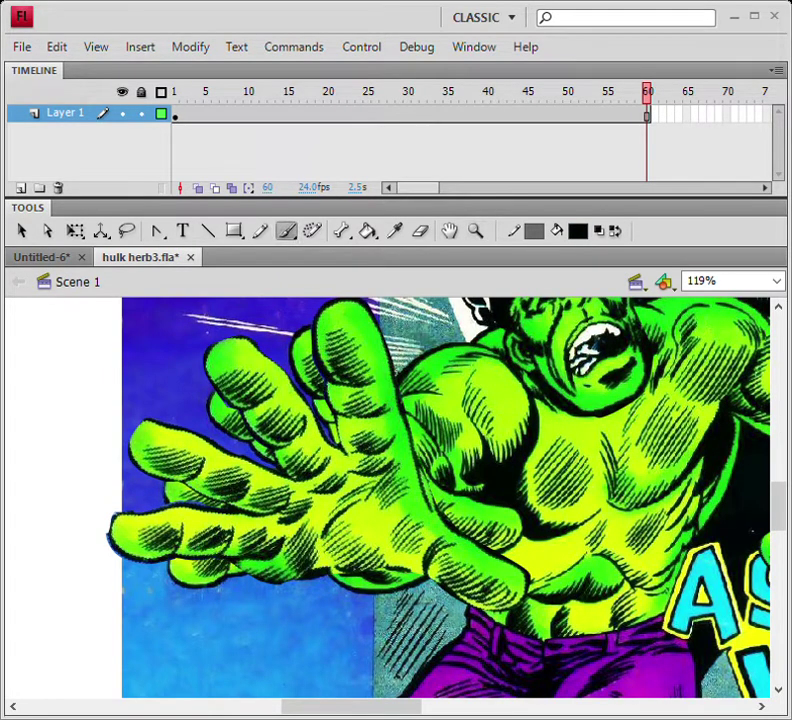
mouse_move(445, 499)
mouse_down()
mouse_move(416, 514)
mouse_move(429, 534)
mouse_move(467, 540)
mouse_up()
mouse_move(288, 334)
mouse_down()
mouse_move(326, 334)
mouse_move(316, 315)
mouse_up()
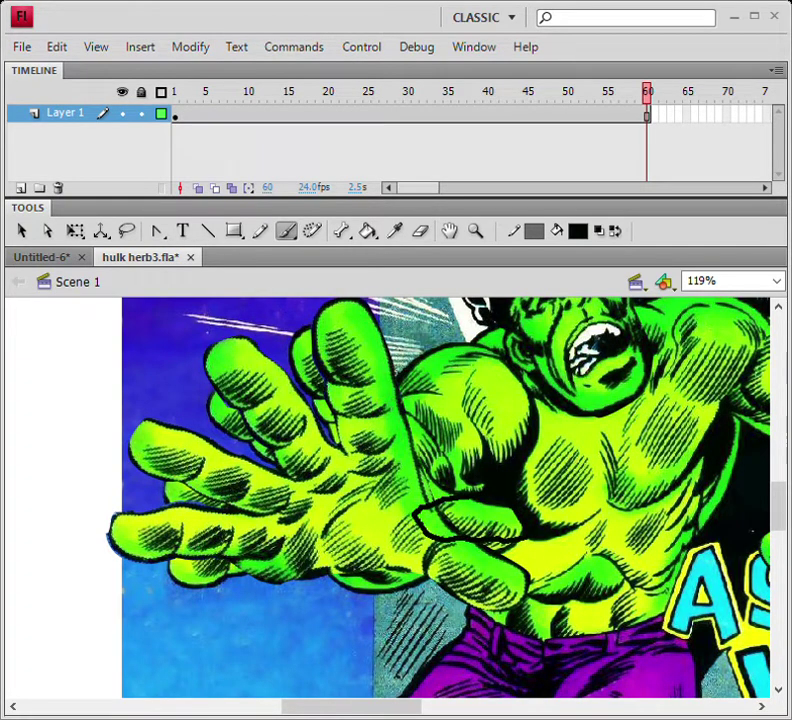
key(k)
click(482, 518)
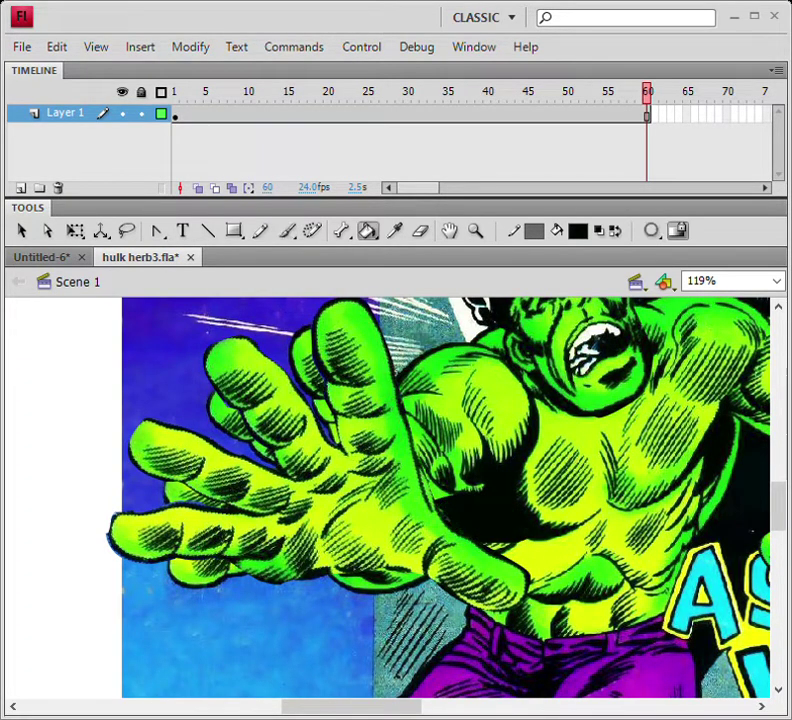
key(ctrl+s)
Step: Outline the leftover fingers behind the left hand with a light blue brush and fill the outlined area light blue
key(b)
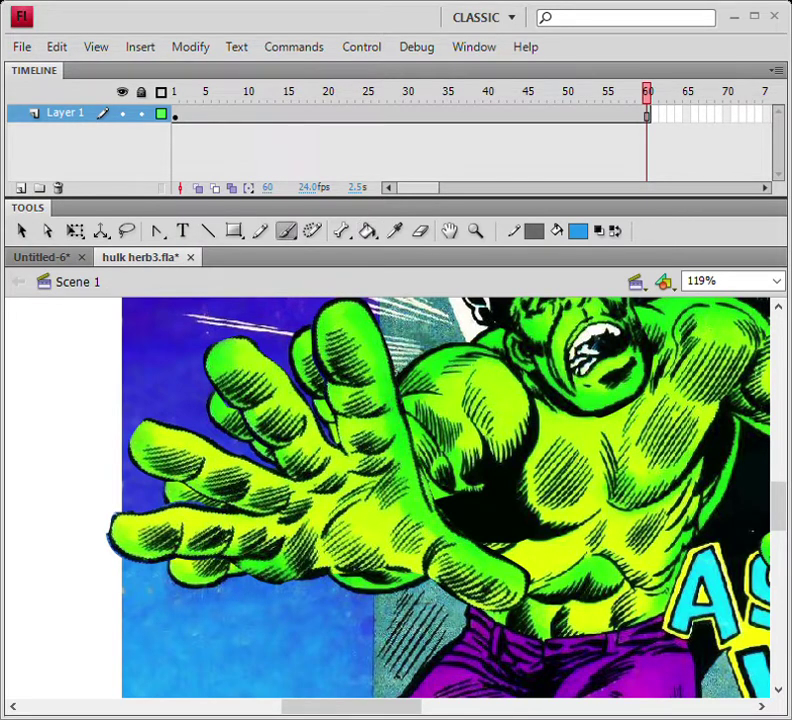
mouse_move(371, 604)
mouse_down()
mouse_move(341, 466)
mouse_move(337, 394)
mouse_up()
mouse_move(345, 372)
mouse_down()
mouse_move(315, 326)
mouse_move(290, 348)
mouse_move(305, 395)
mouse_move(342, 458)
mouse_move(300, 416)
mouse_move(230, 372)
mouse_move(198, 420)
mouse_move(283, 483)
mouse_move(200, 470)
mouse_move(158, 500)
mouse_move(232, 526)
mouse_move(180, 534)
mouse_move(167, 545)
mouse_move(171, 557)
mouse_up()
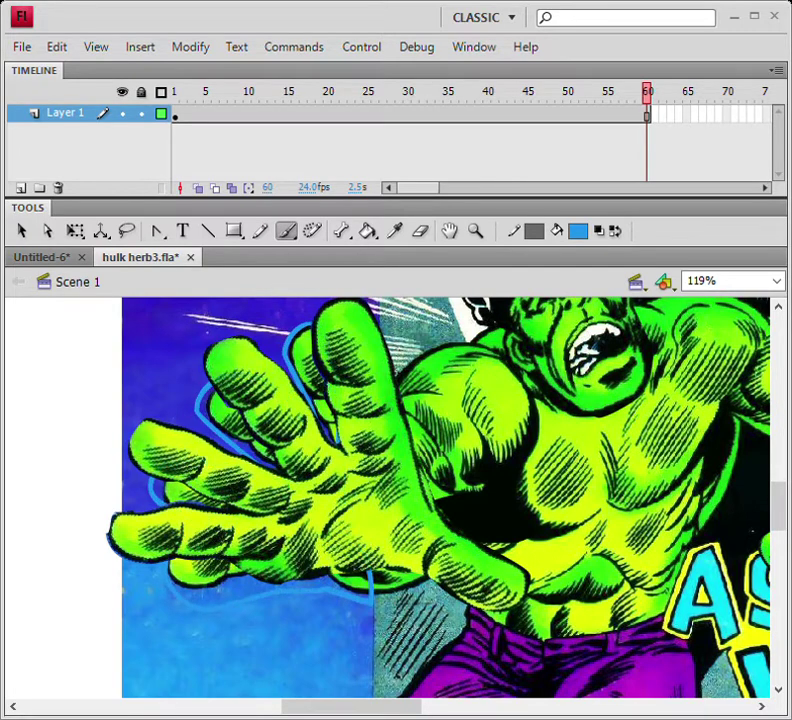
key(k)
click(285, 588)
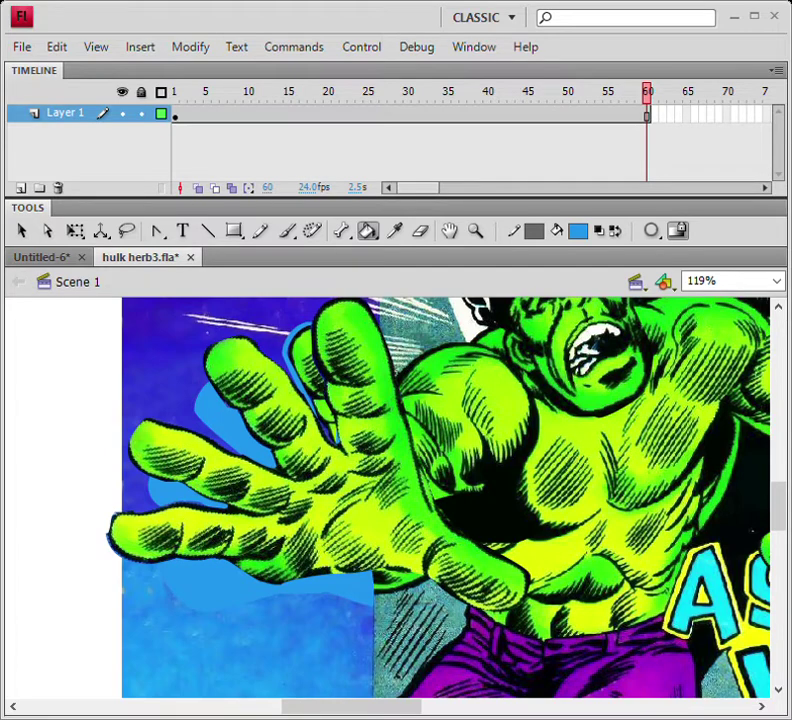
Step: Recolor the filled area behind the left hand with the background's dark blue and save the file
click(180, 395)
click(230, 588)
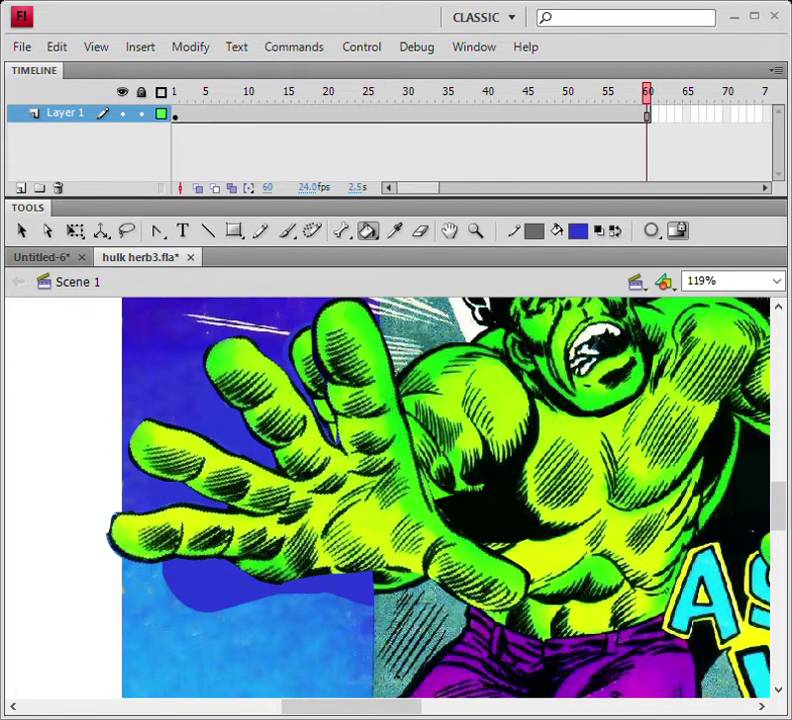
key(ctrl+s)
Step: Cover the remaining leftover finger beside the left hand's uppermost finger with dark blue brush and fill, and save the file
key(b)
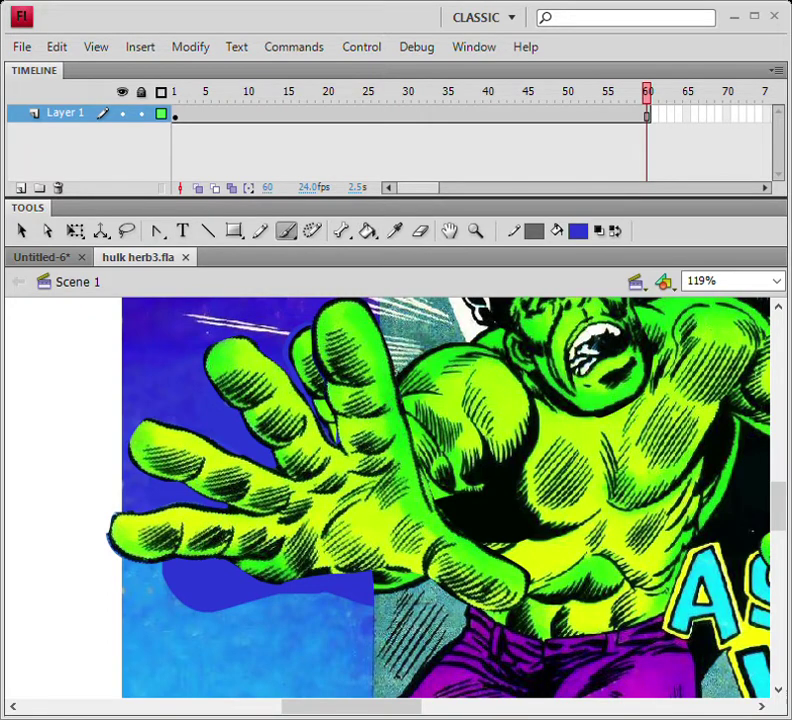
mouse_move(350, 472)
mouse_down()
mouse_move(354, 331)
mouse_move(335, 320)
mouse_move(305, 350)
mouse_move(317, 422)
mouse_move(342, 458)
mouse_up()
key(k)
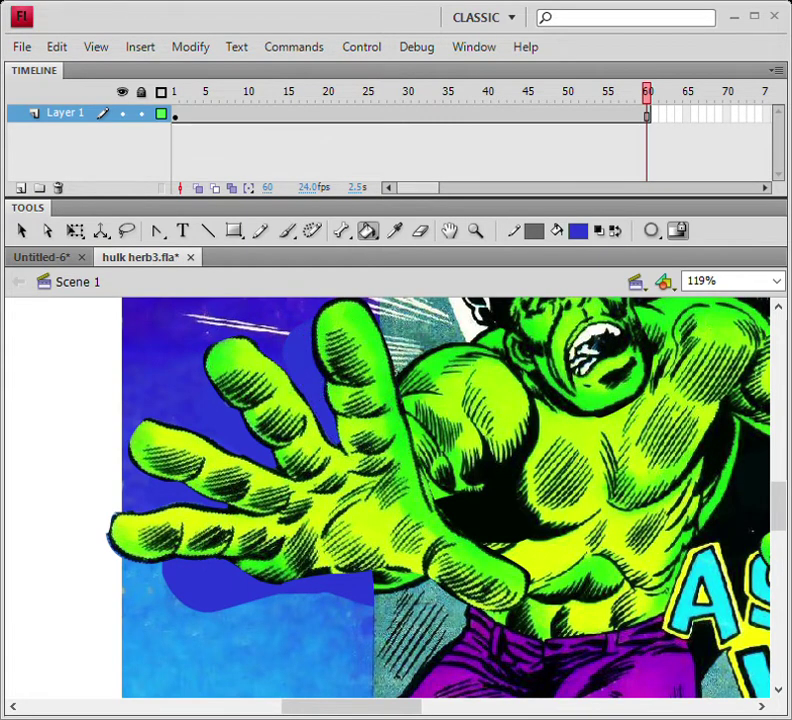
key(ctrl+s)
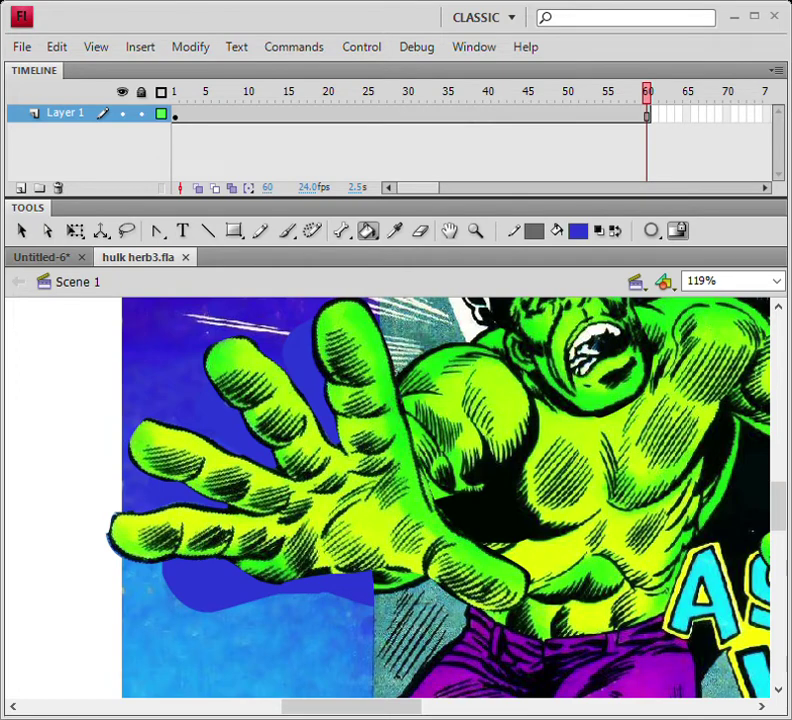